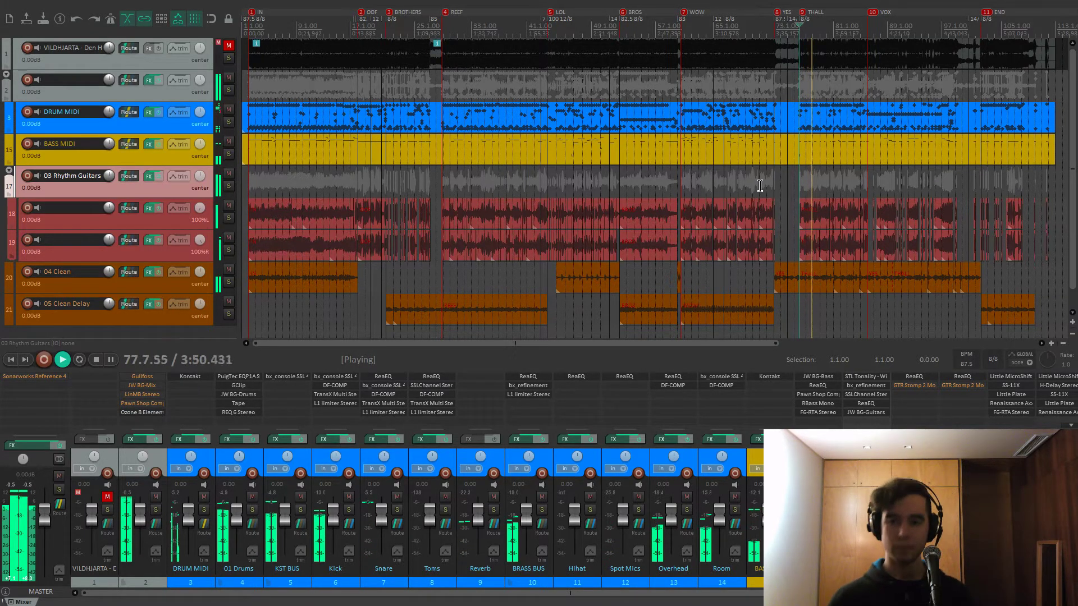
Stop transport playback of the metal song mix with Space
key(space)
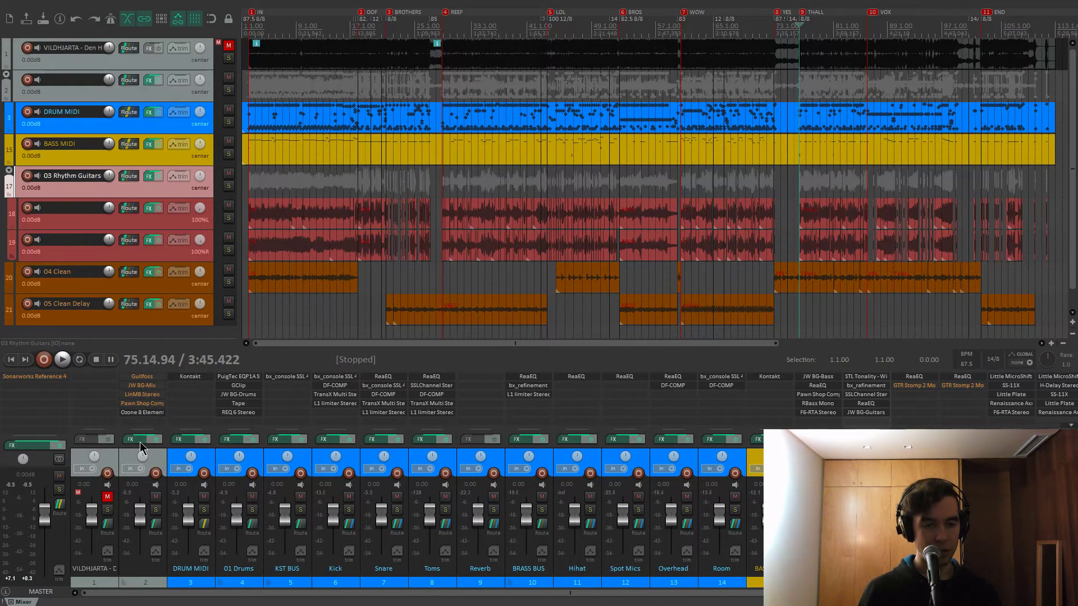
click(141, 439)
drag(337, 45, 527, 81)
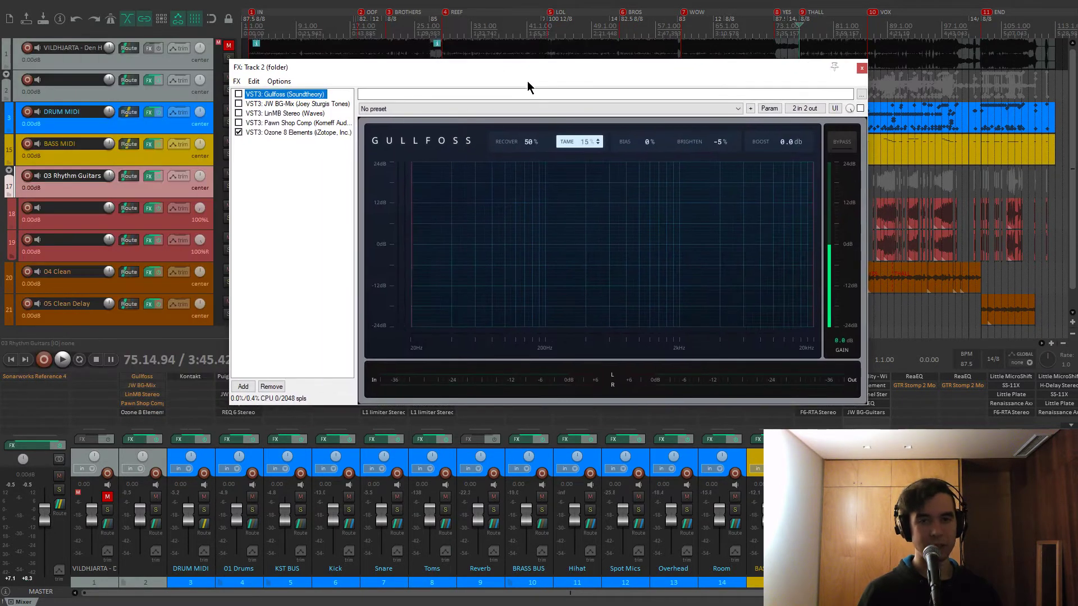
click(284, 106)
click(301, 114)
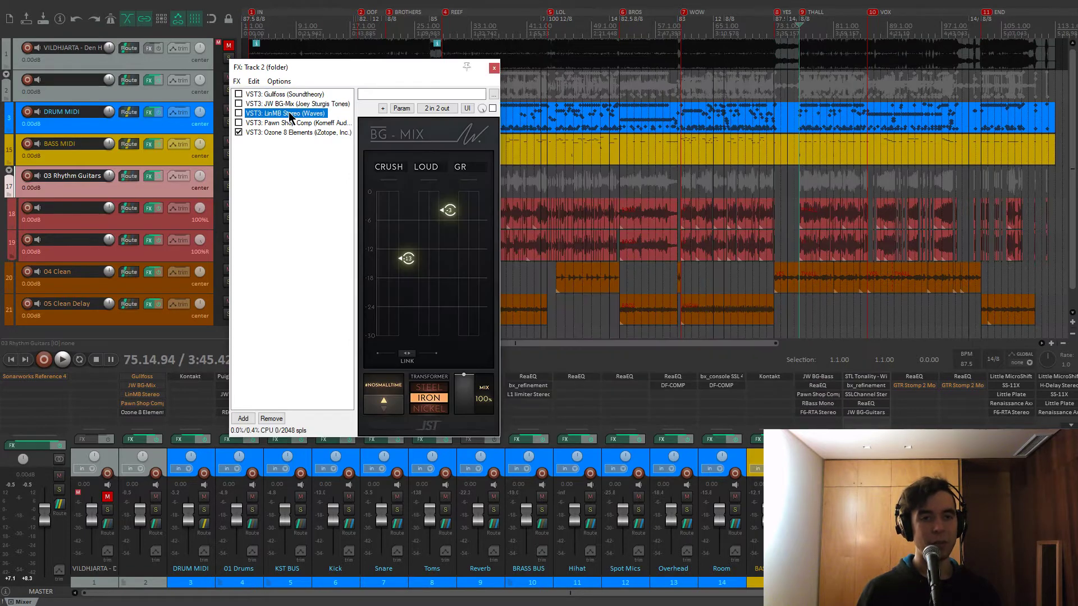
click(315, 123)
click(353, 43)
click(300, 134)
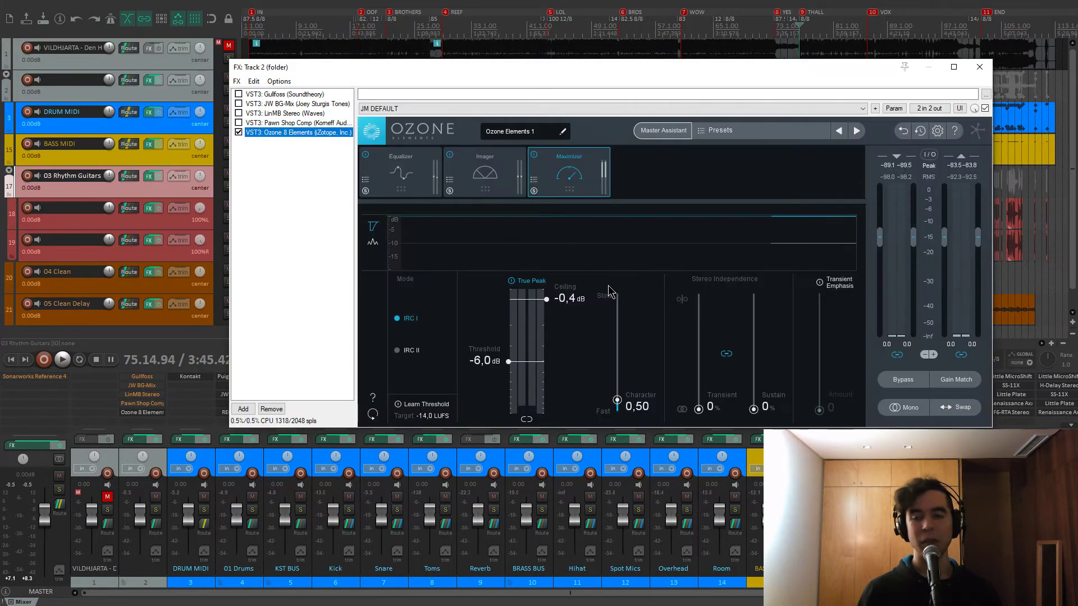
drag(585, 72, 557, 81)
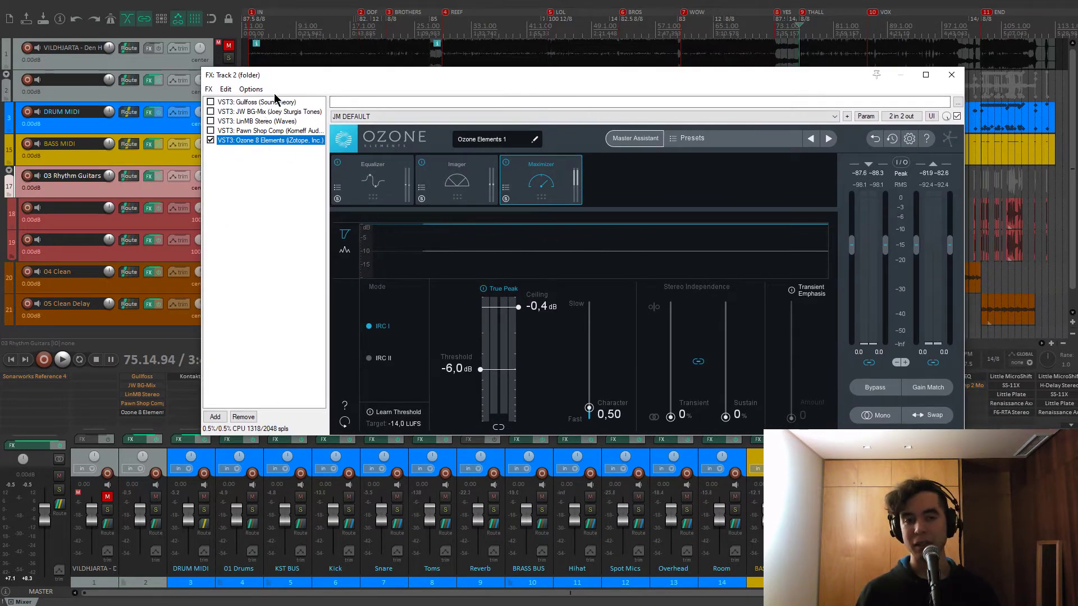
drag(324, 79, 316, 78)
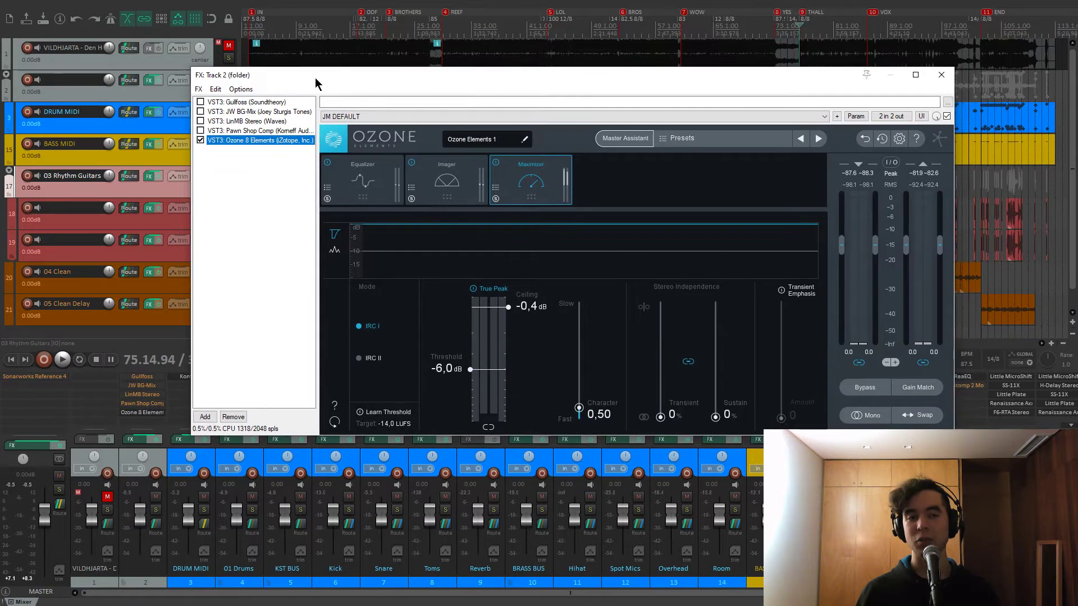
click(233, 105)
double_click(246, 112)
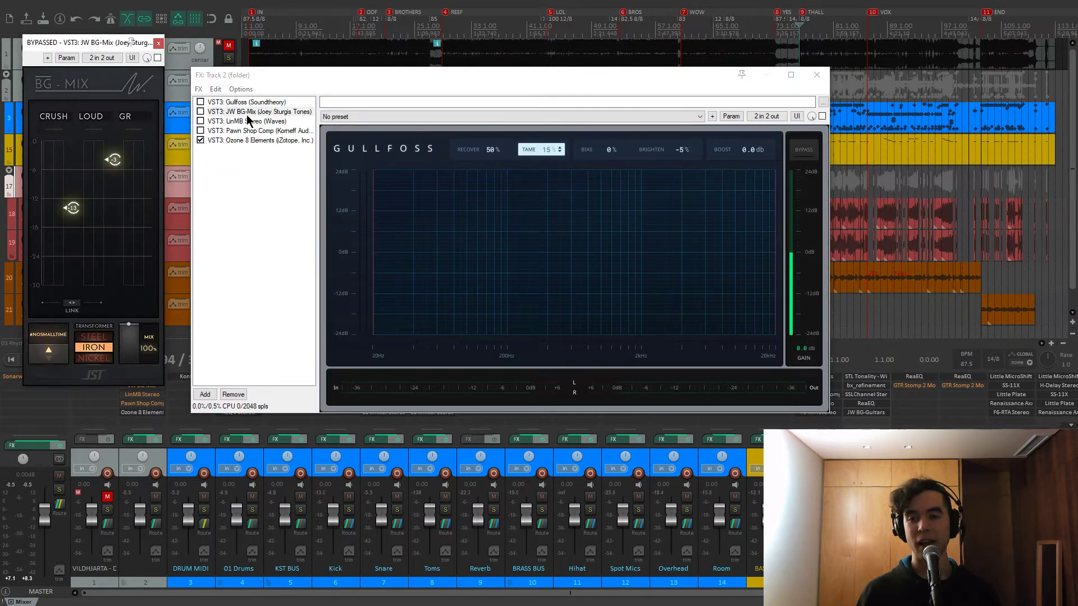
click(243, 120)
click(250, 131)
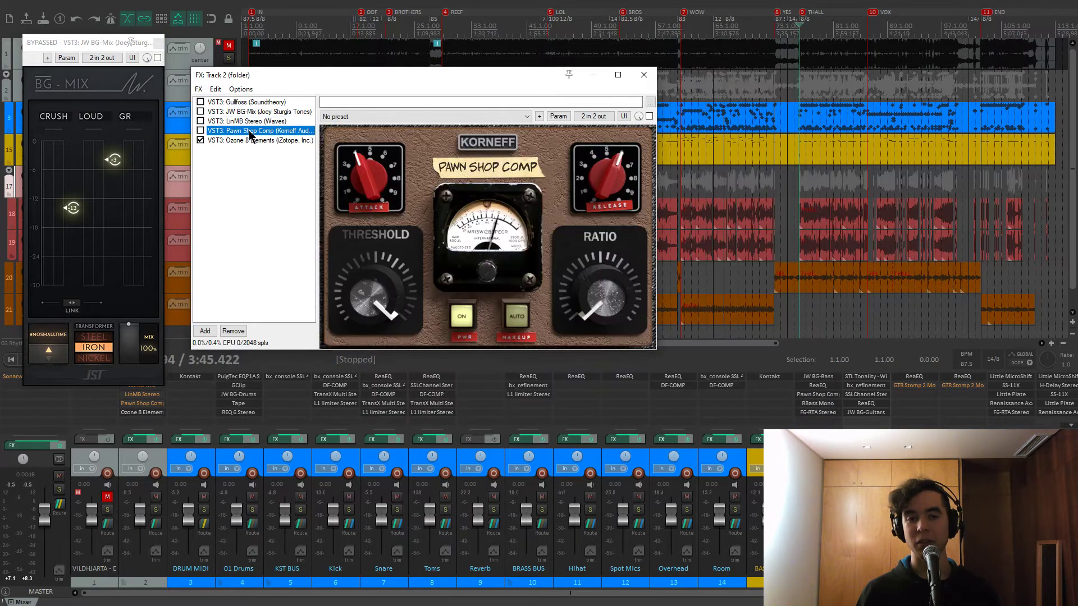
click(159, 44)
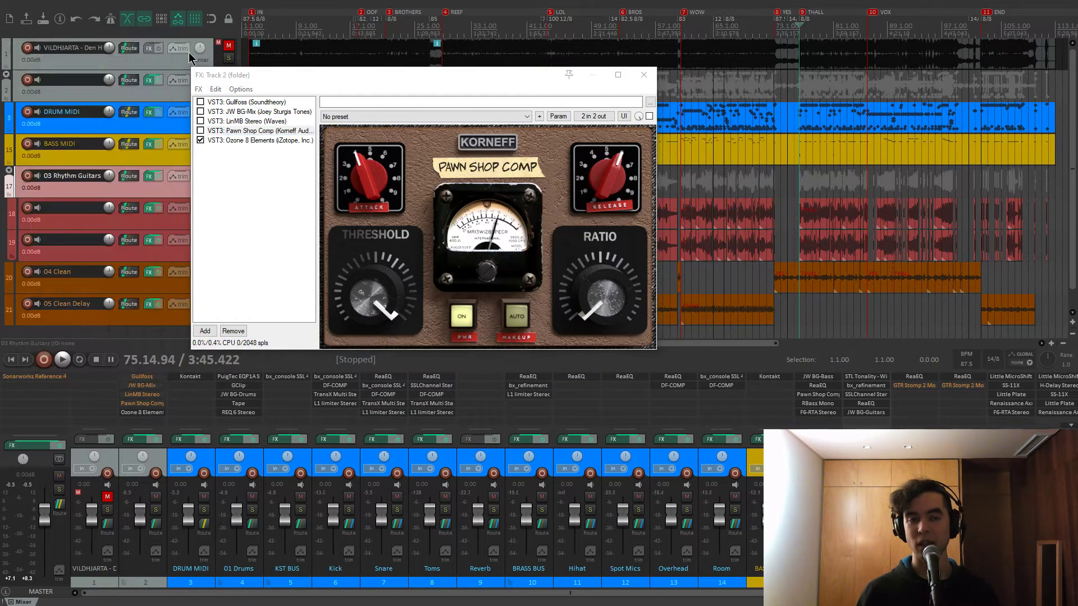
click(644, 75)
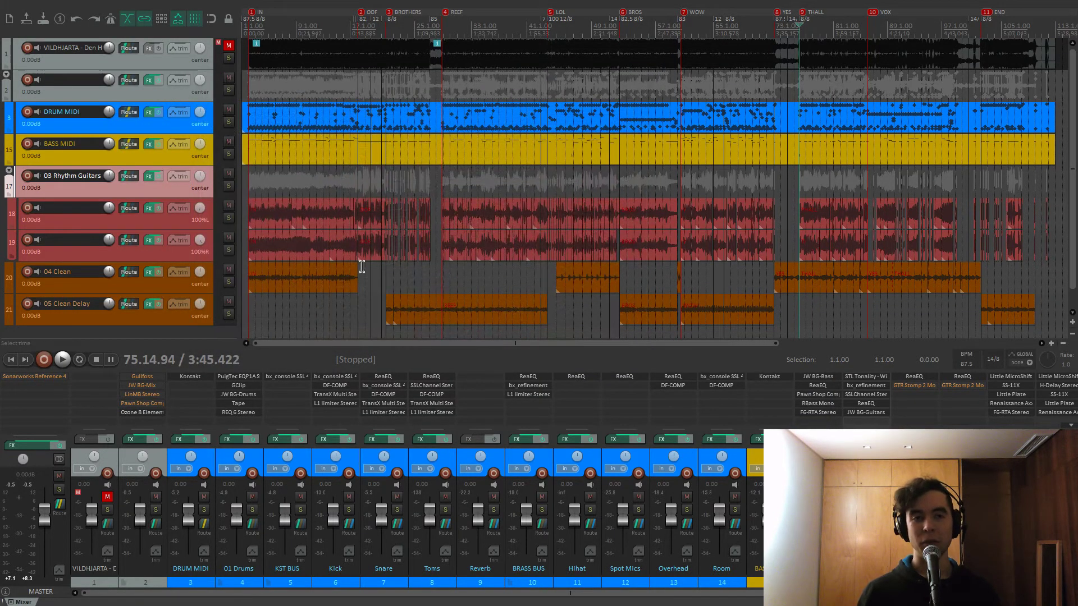
Jump to the IN marker and show Kontakt's full drum kit page without the on-screen keyboard
key(1)
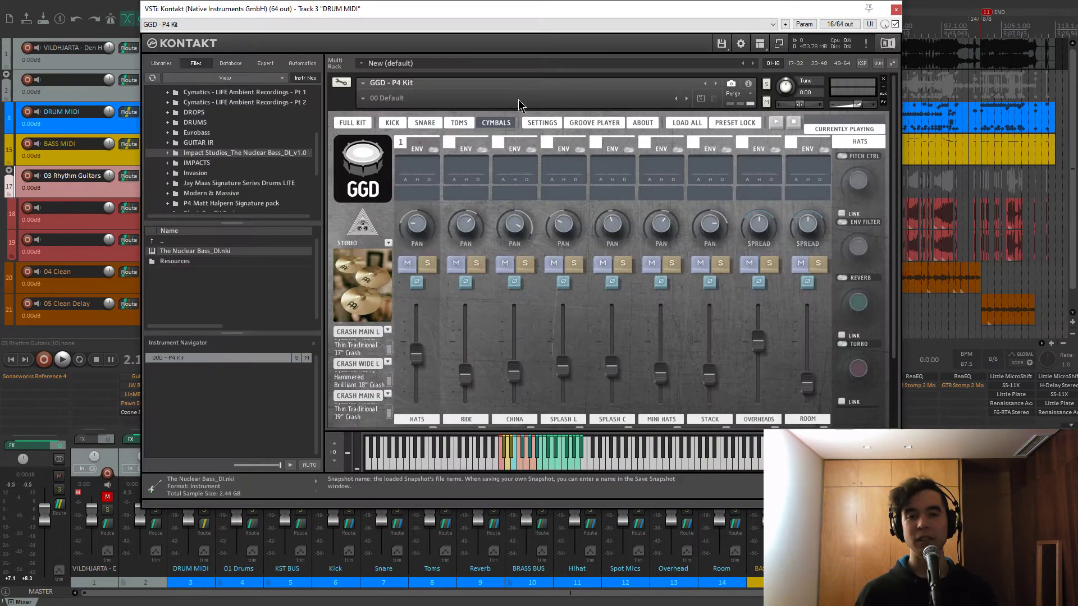
drag(533, 7, 549, 32)
click(367, 145)
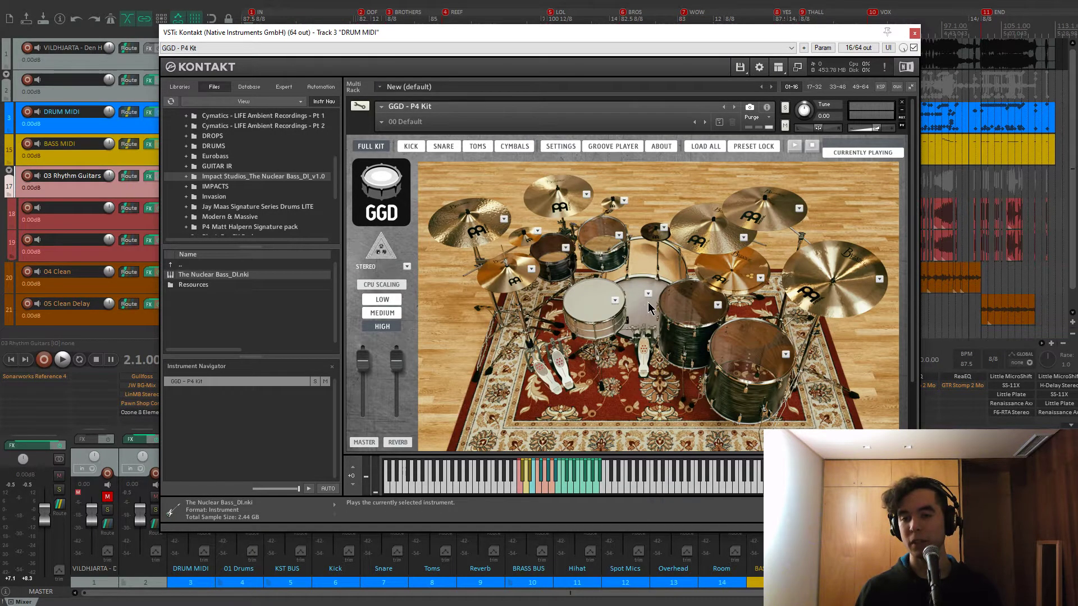
click(778, 67)
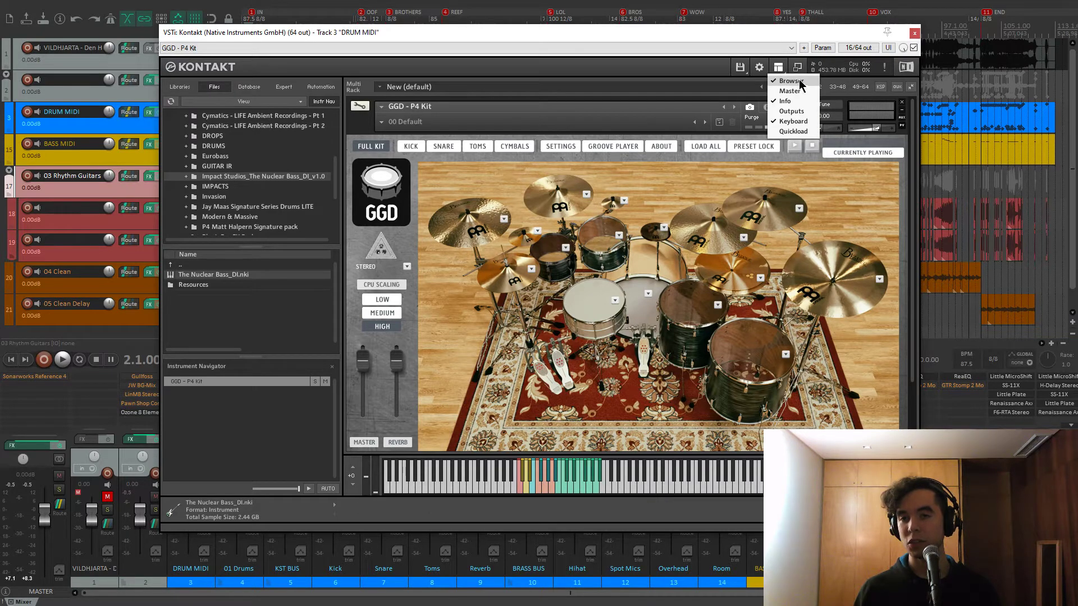
click(792, 122)
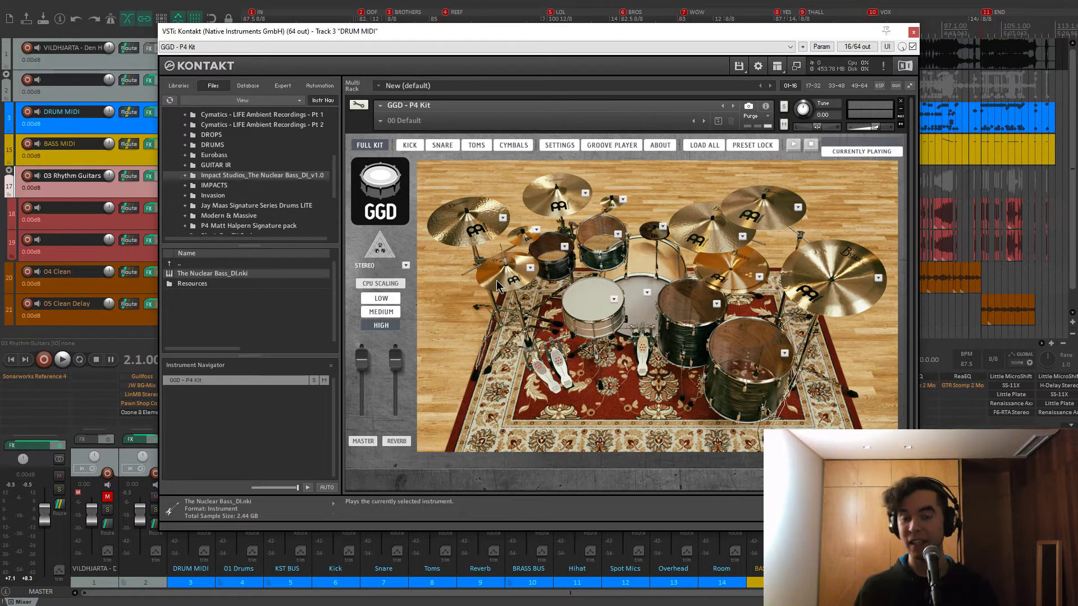
drag(564, 35, 561, 29)
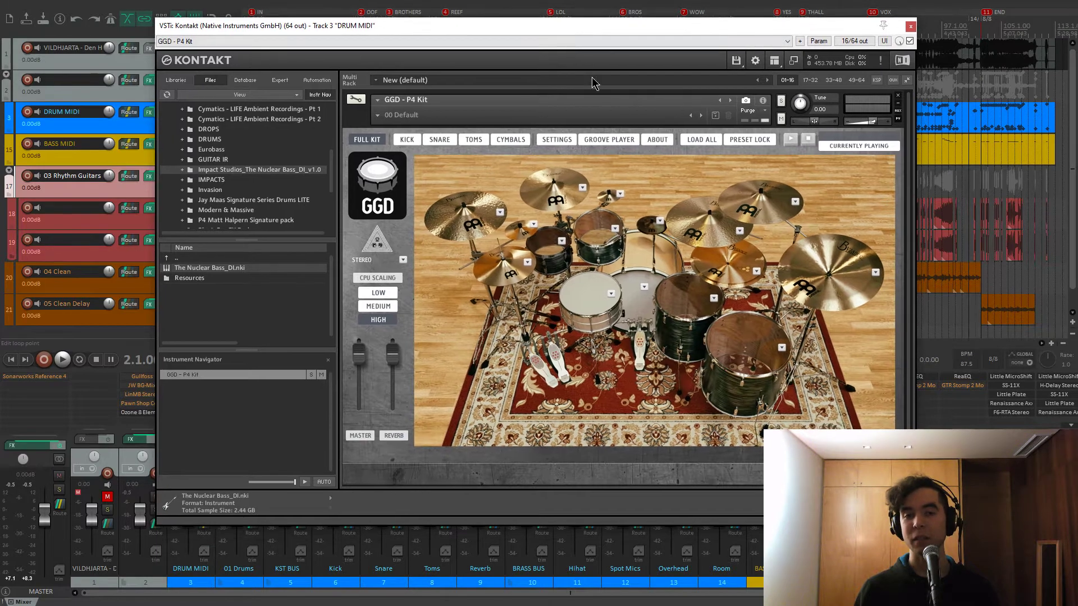
Preview kick options and choose the Pearl Masters Birch 24x16 kick
click(644, 287)
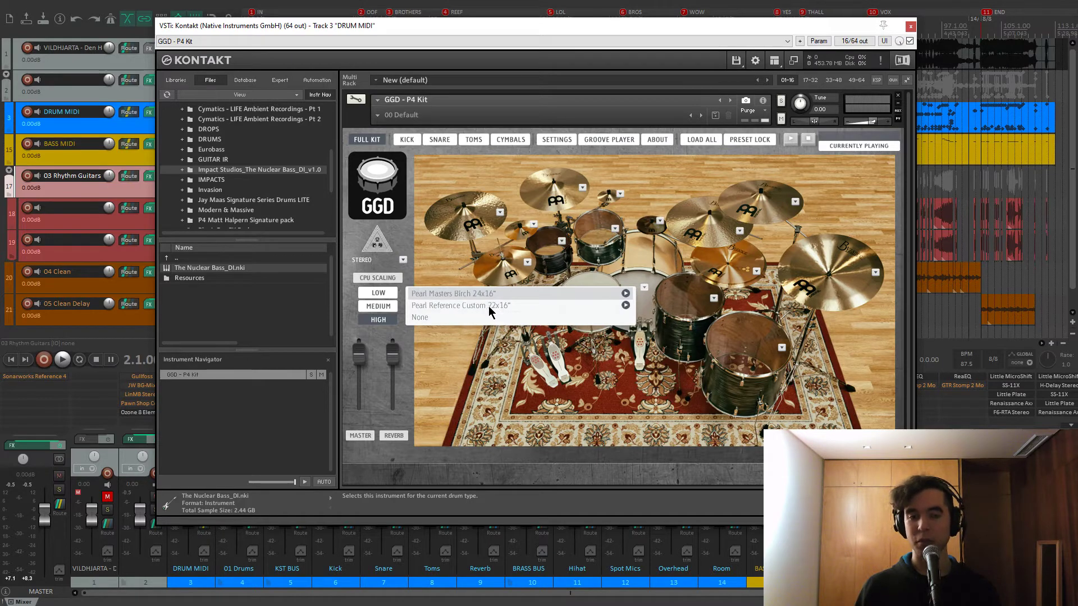
click(626, 305)
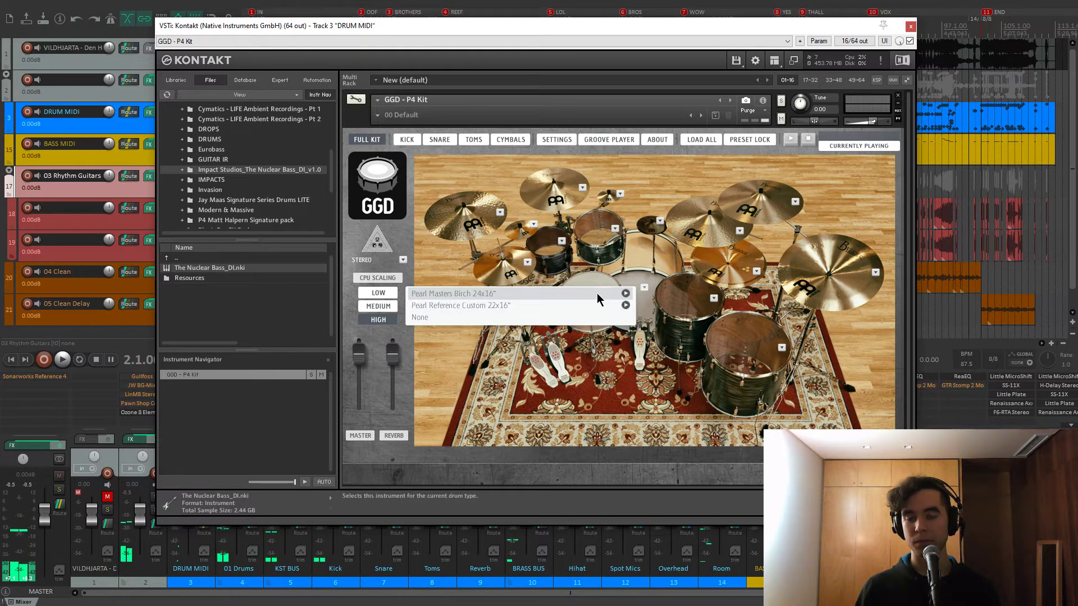
click(574, 295)
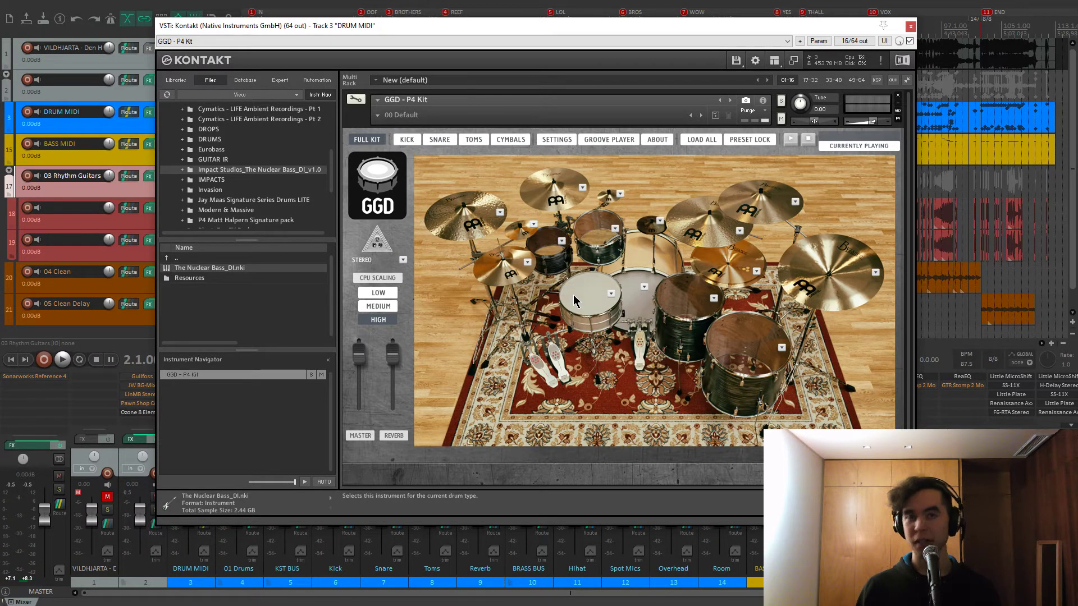
Preview snares, choose the Pearl Sensitone snare, and close Kontakt
click(587, 306)
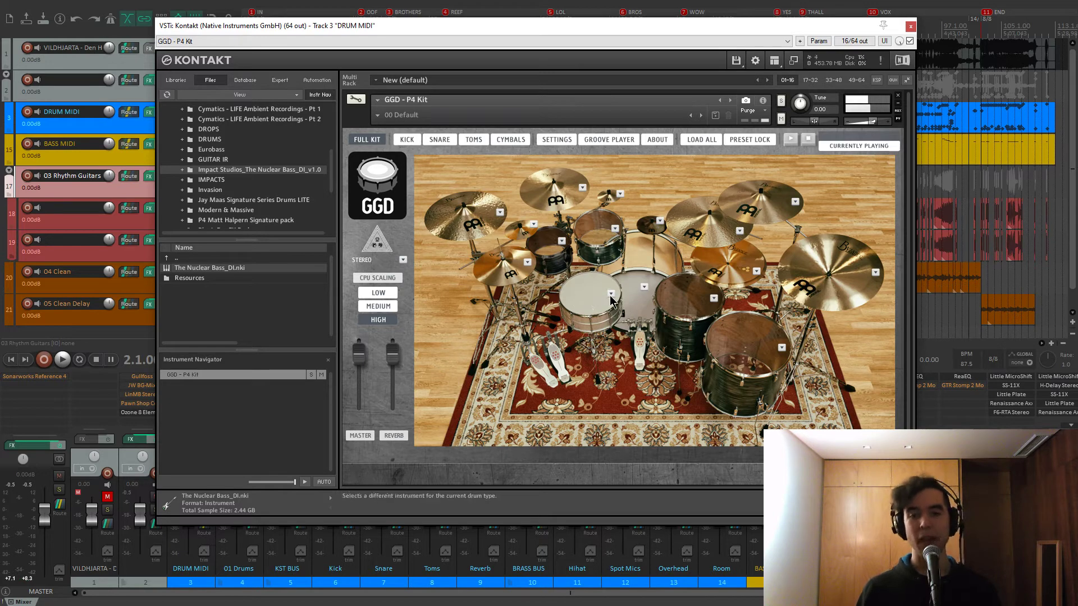
click(611, 293)
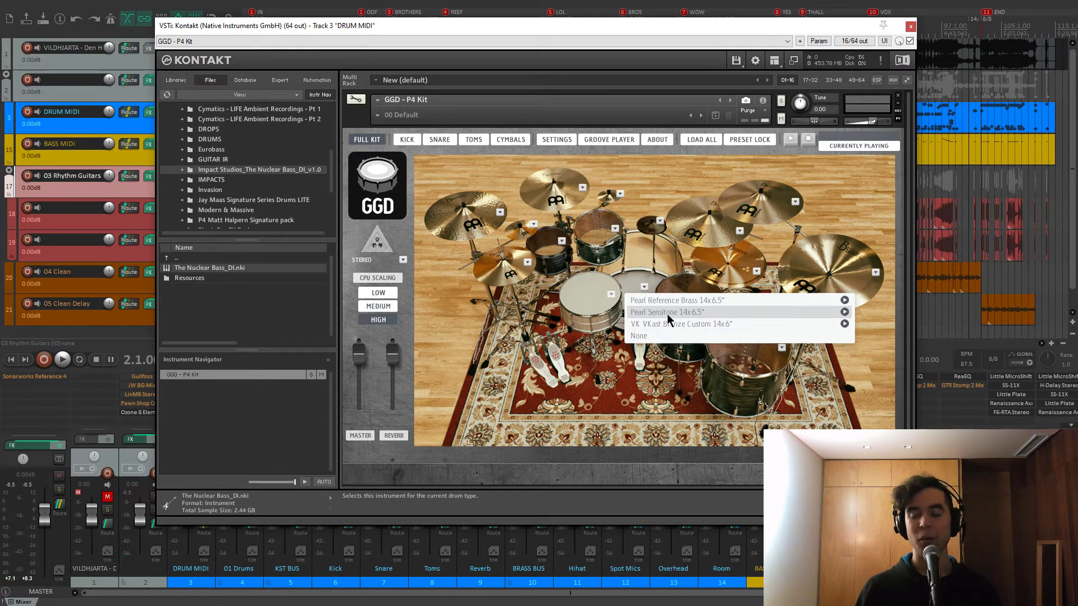
click(845, 324)
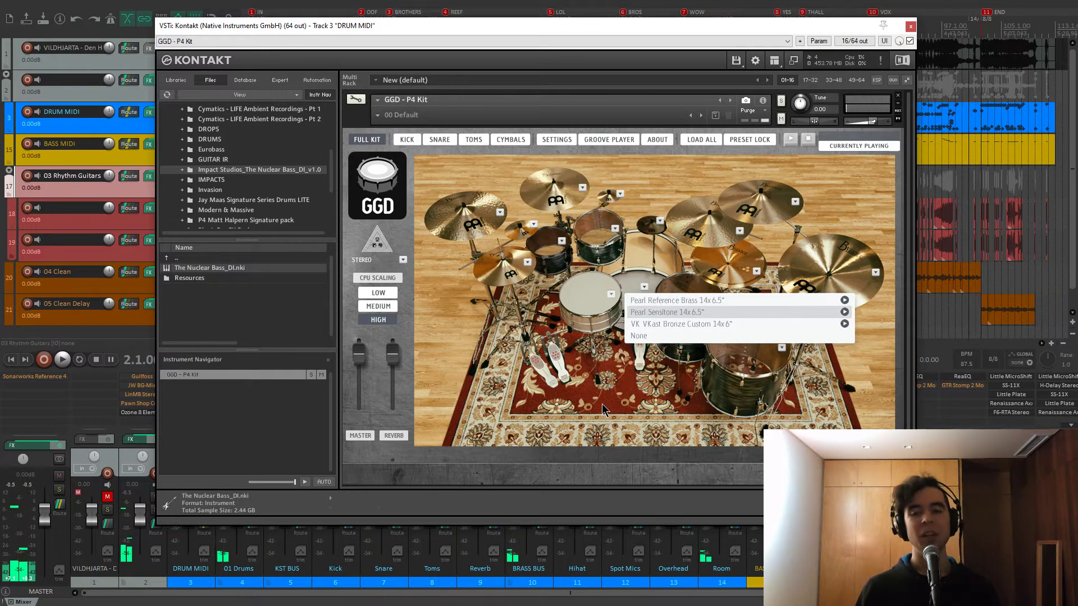
click(647, 315)
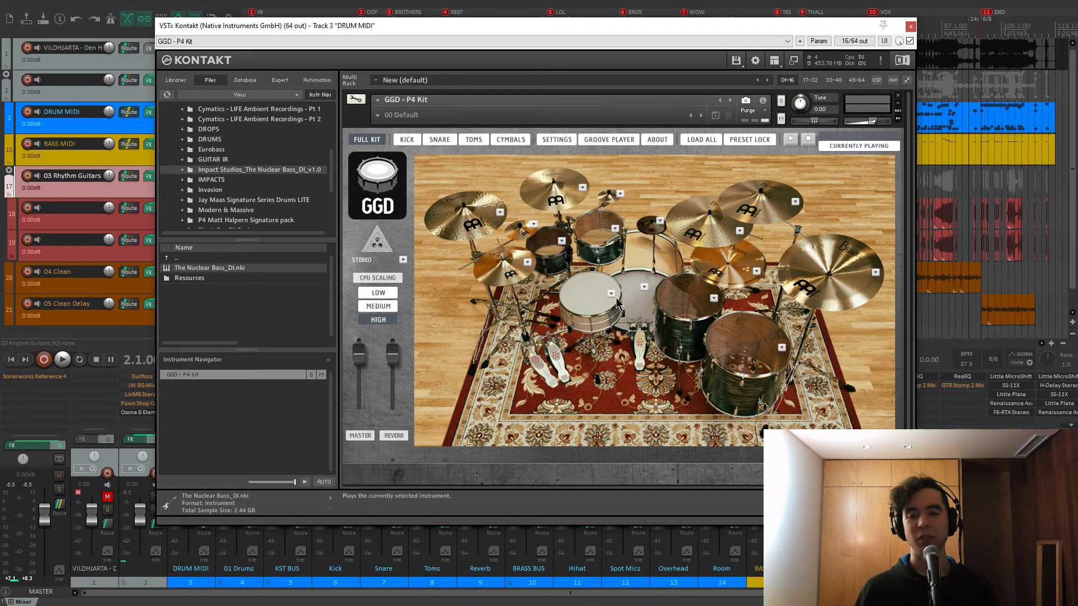
drag(494, 25, 494, 27)
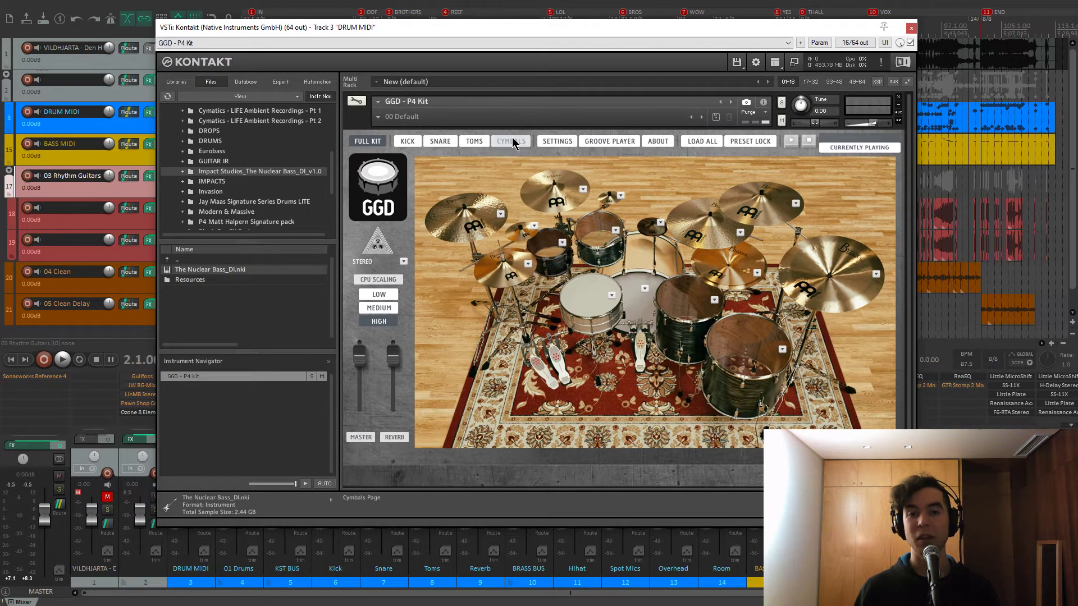
click(912, 29)
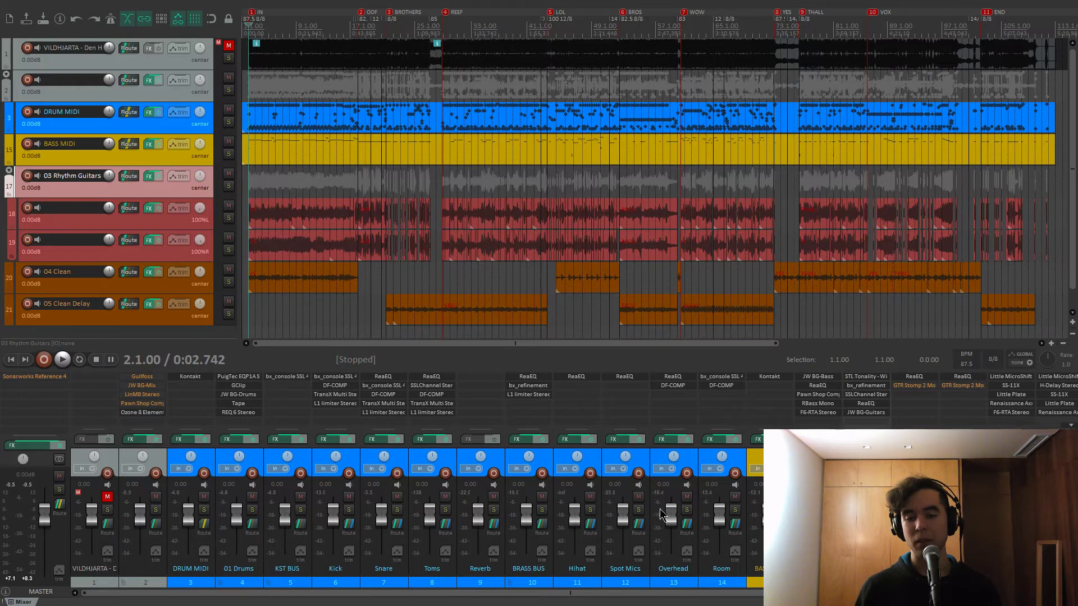
click(677, 386)
mouse_move(253, 164)
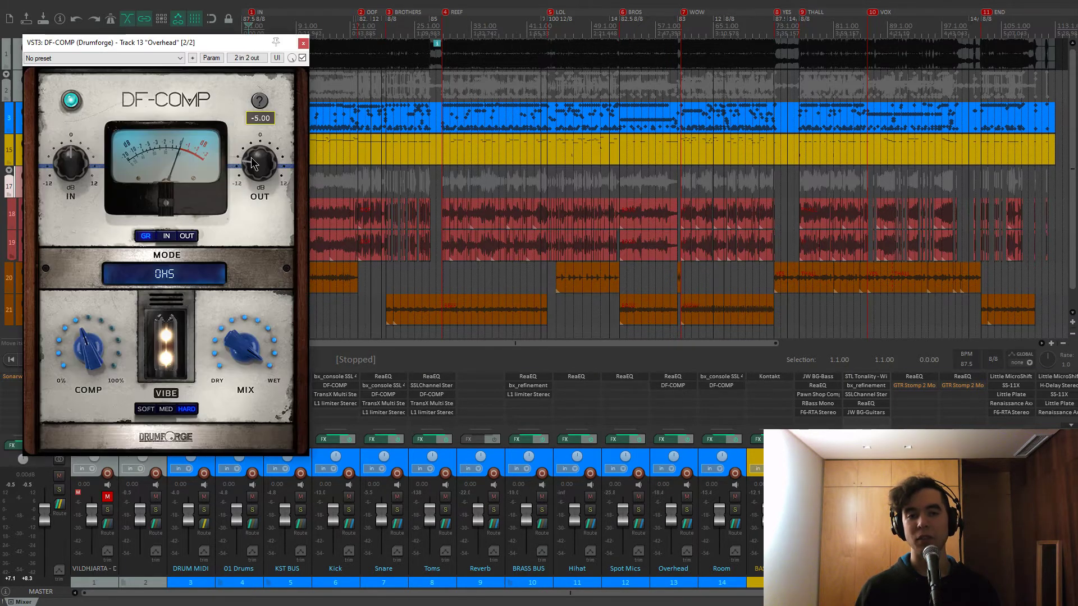
click(303, 43)
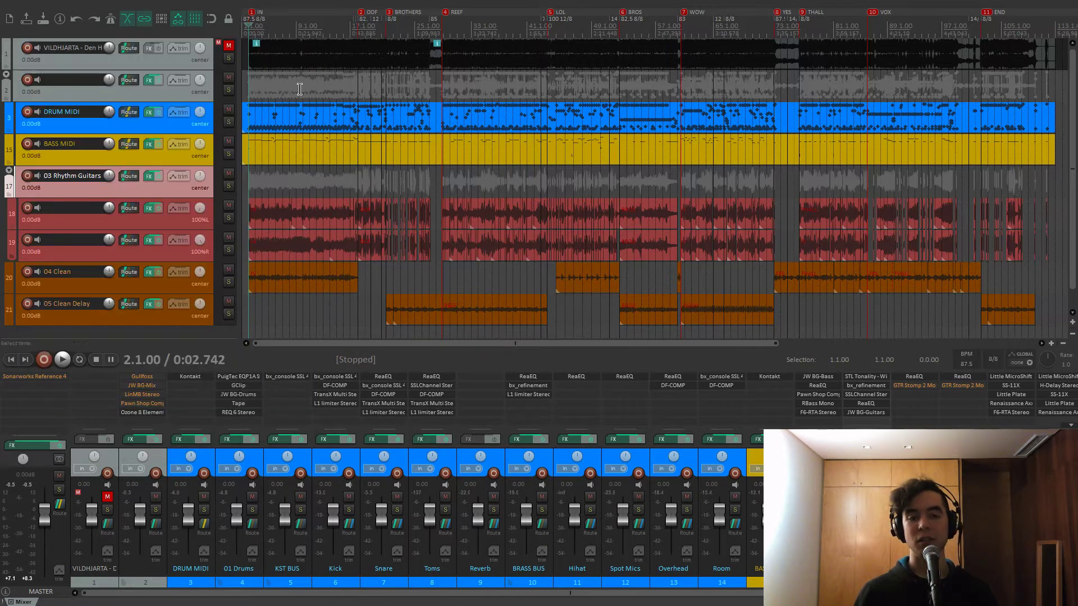
click(437, 87)
key(2)
key(3)
click(195, 379)
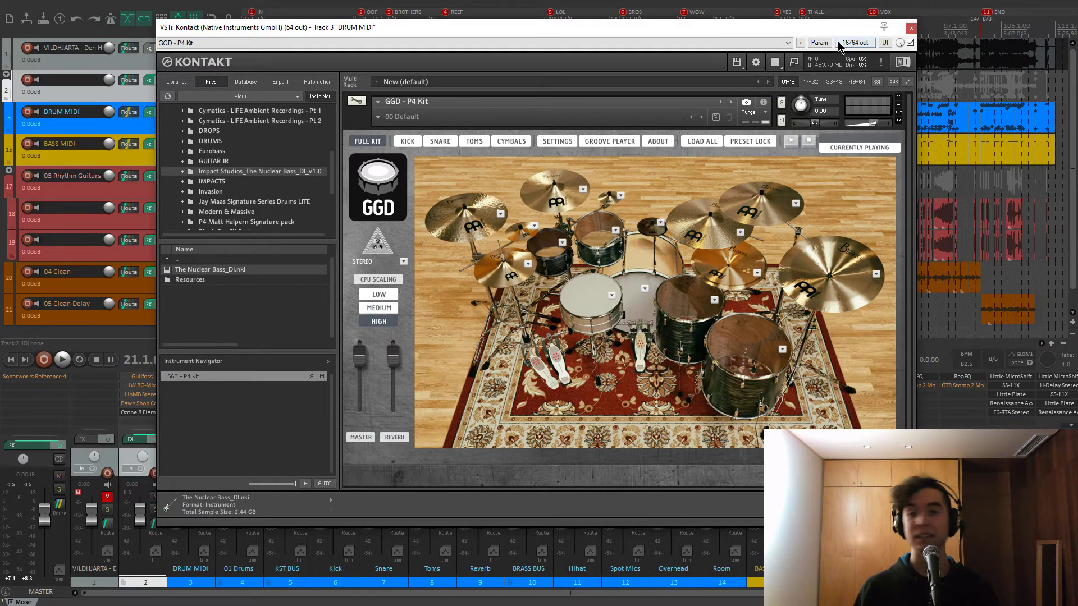
click(911, 28)
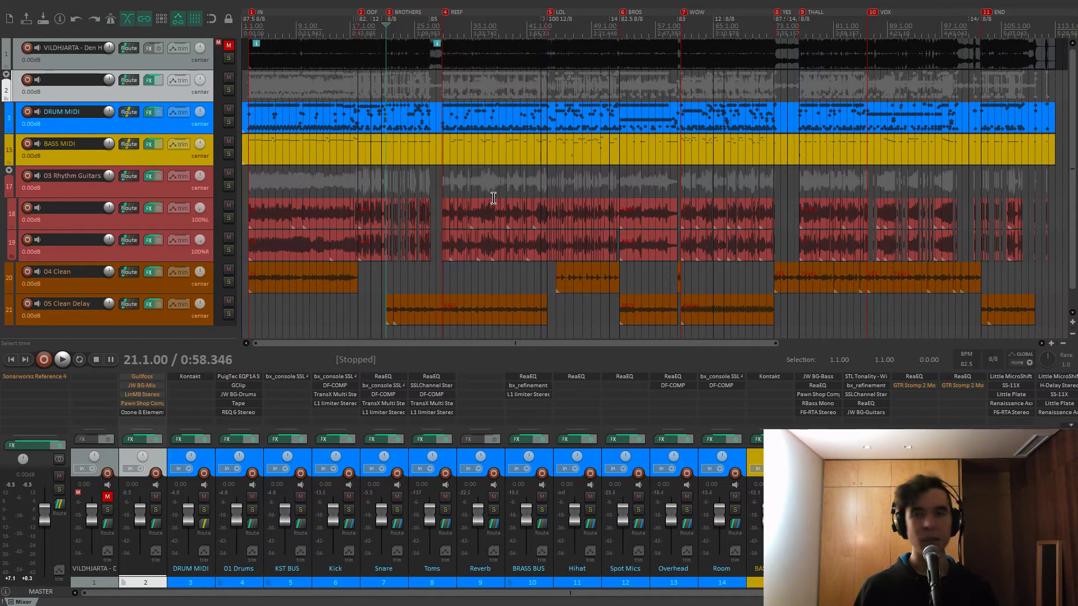
key(bracketleft)
key(bracketleft)
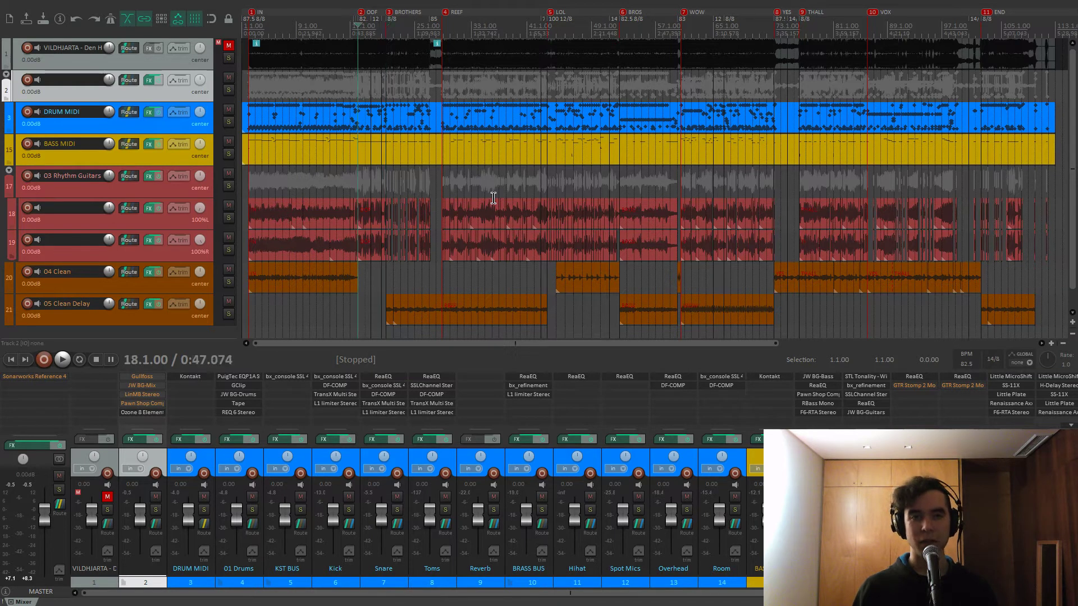
click(775, 379)
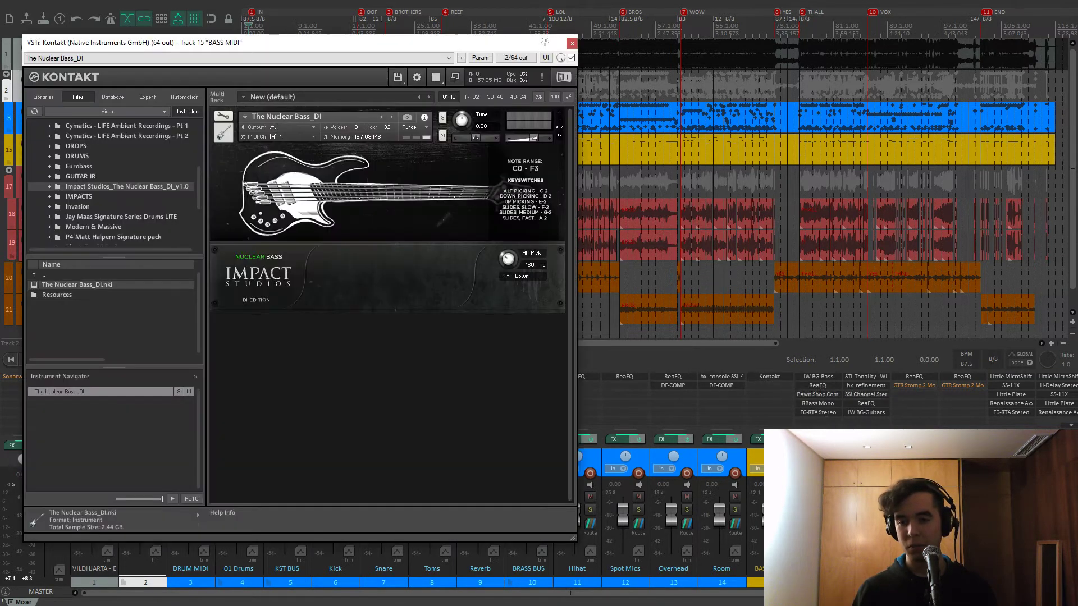
drag(510, 47, 723, 49)
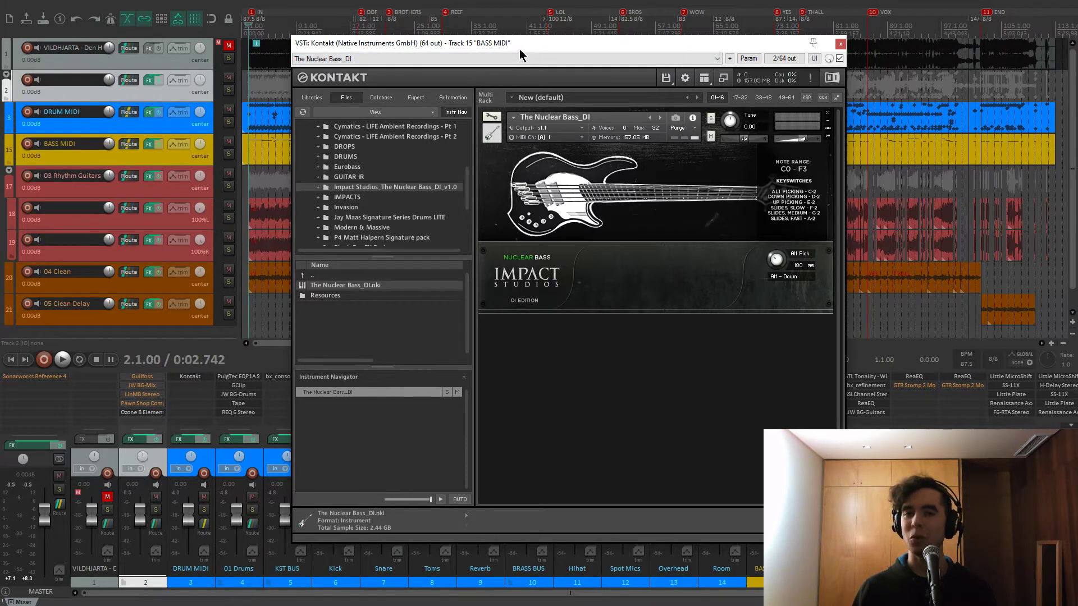
drag(519, 49, 536, 39)
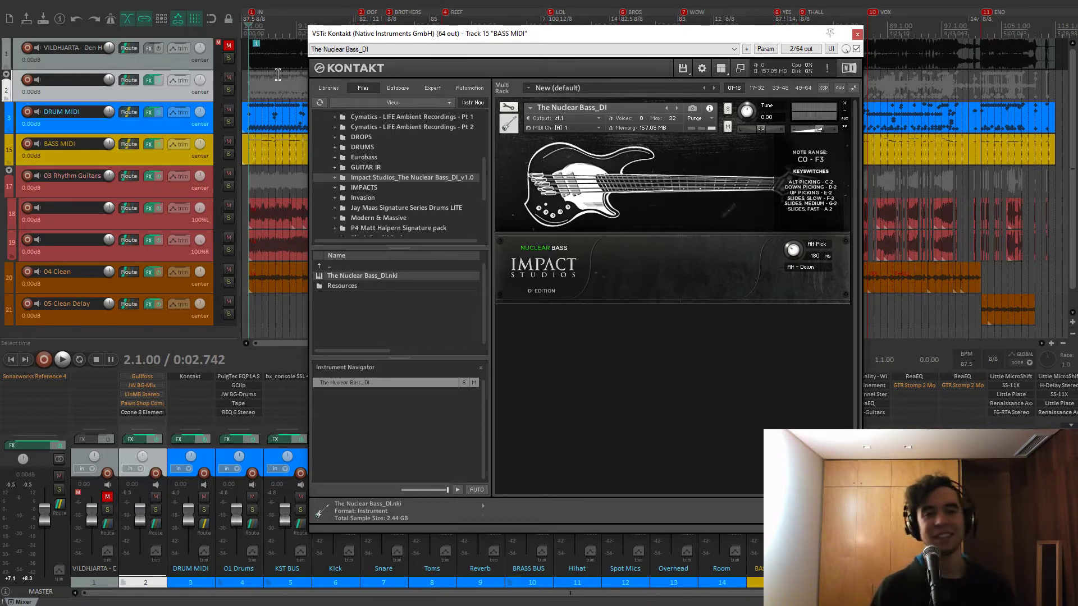
drag(420, 38, 436, 52)
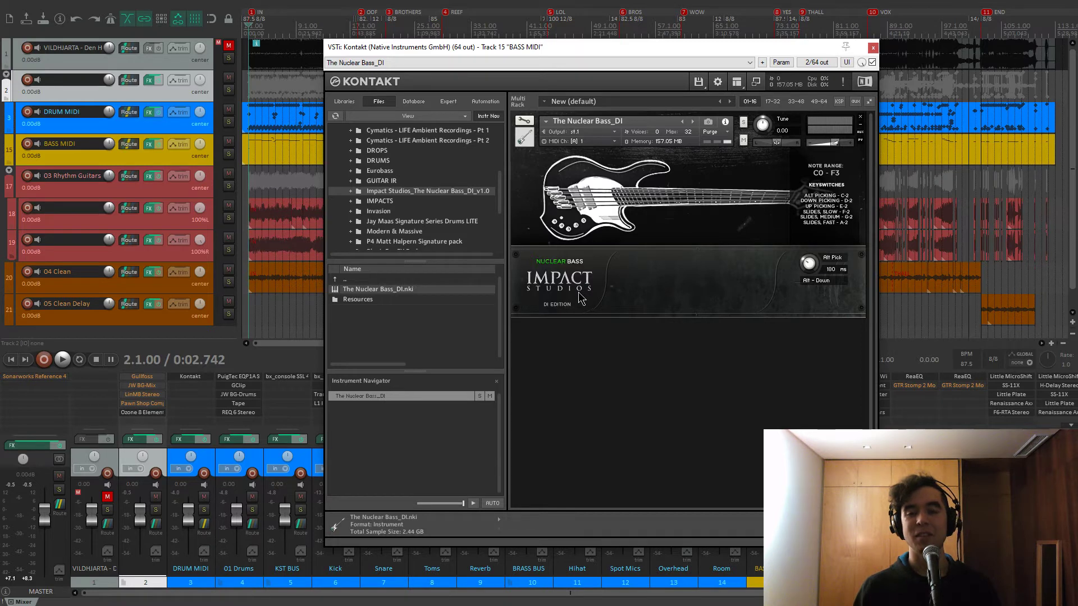
drag(575, 48, 560, 38)
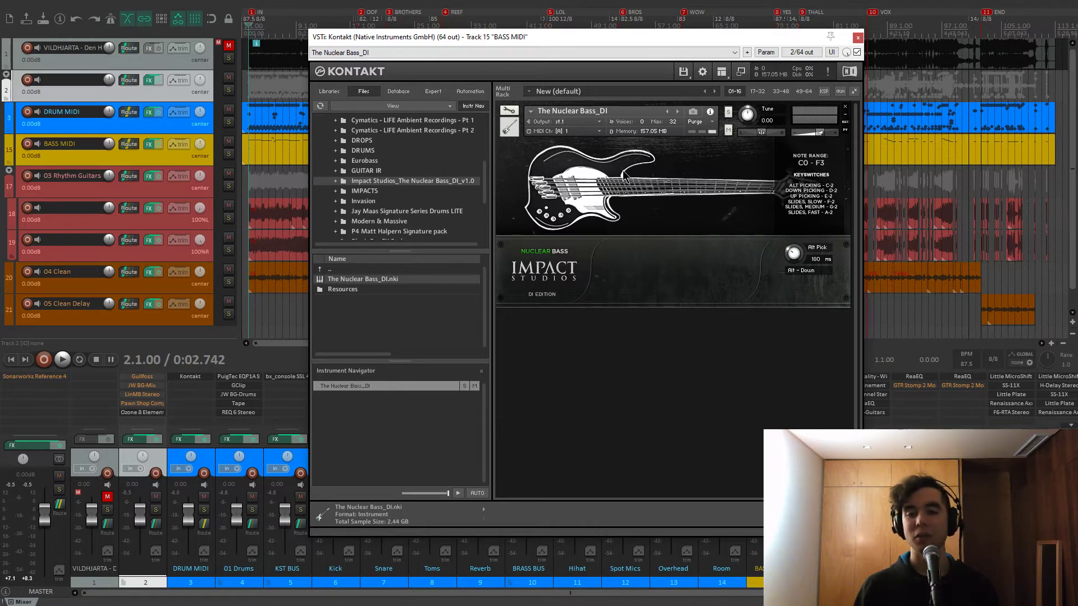
drag(592, 39, 587, 43)
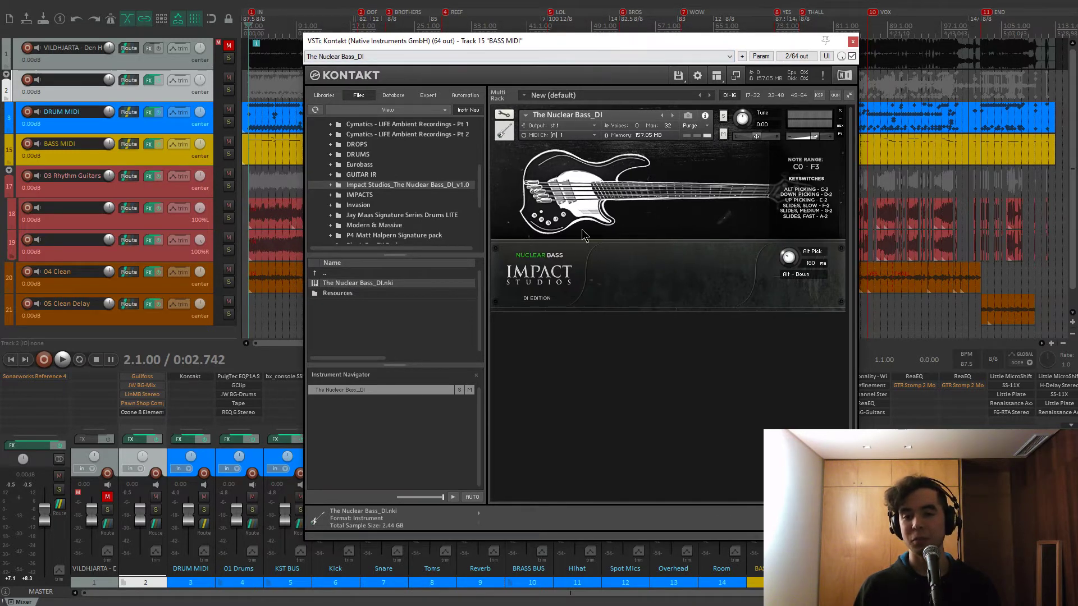
drag(531, 43, 454, 43)
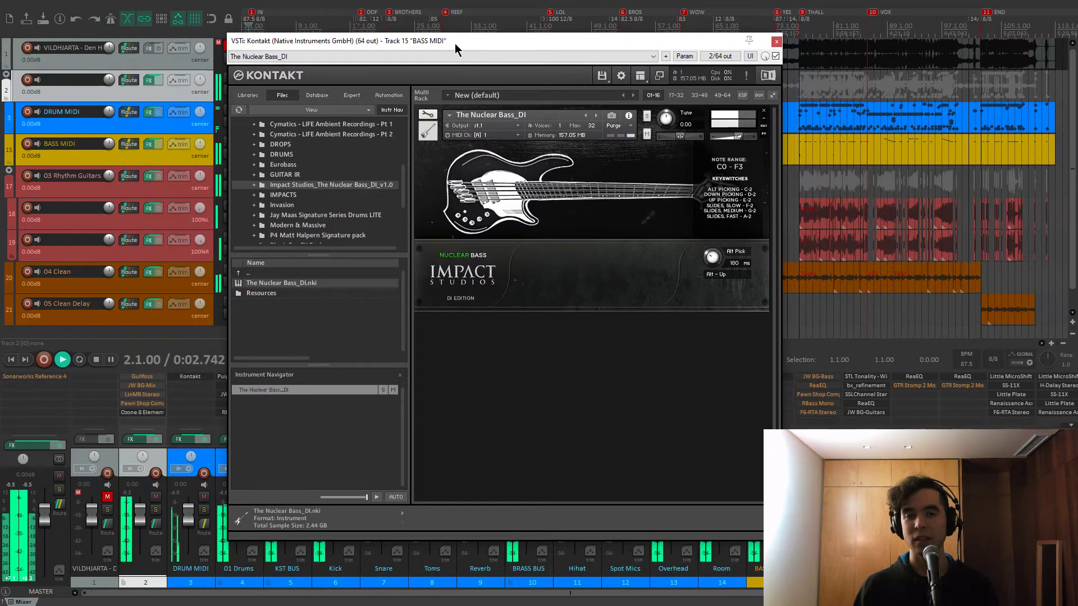
key(space)
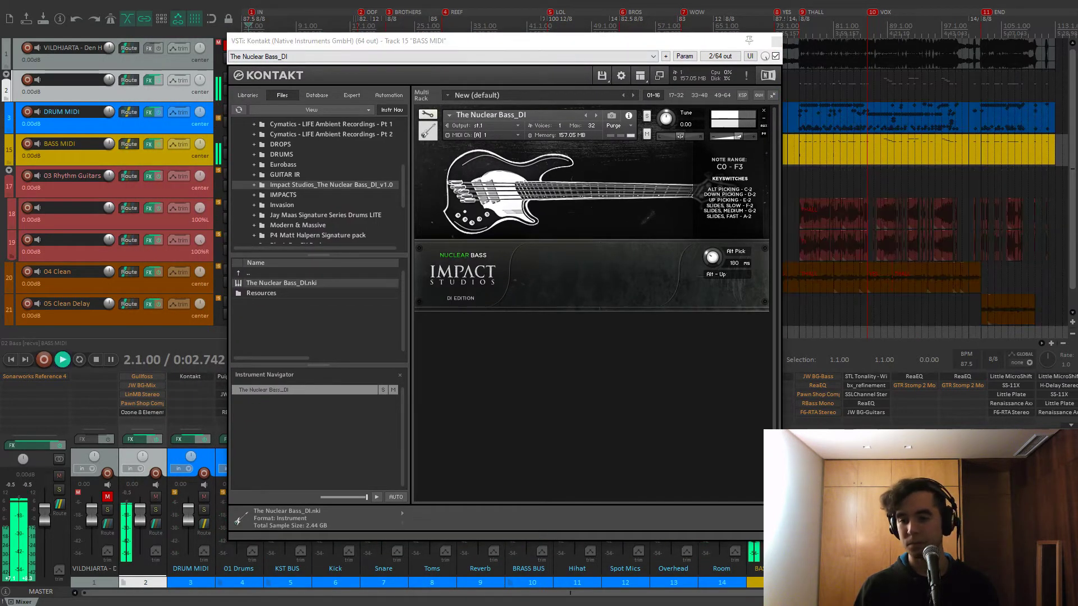
drag(637, 45, 576, 68)
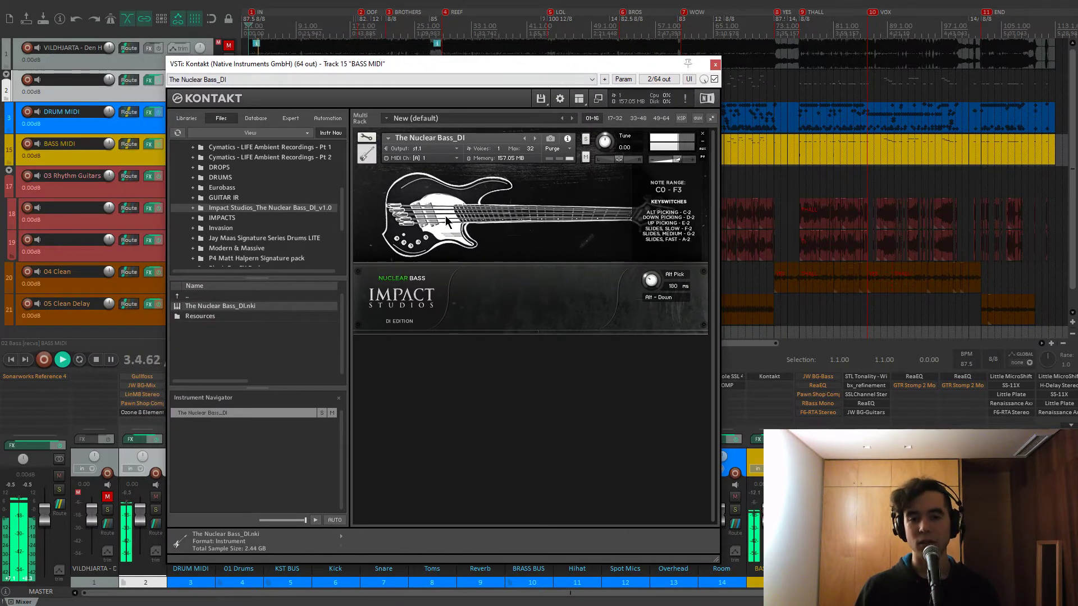
drag(429, 75, 436, 230)
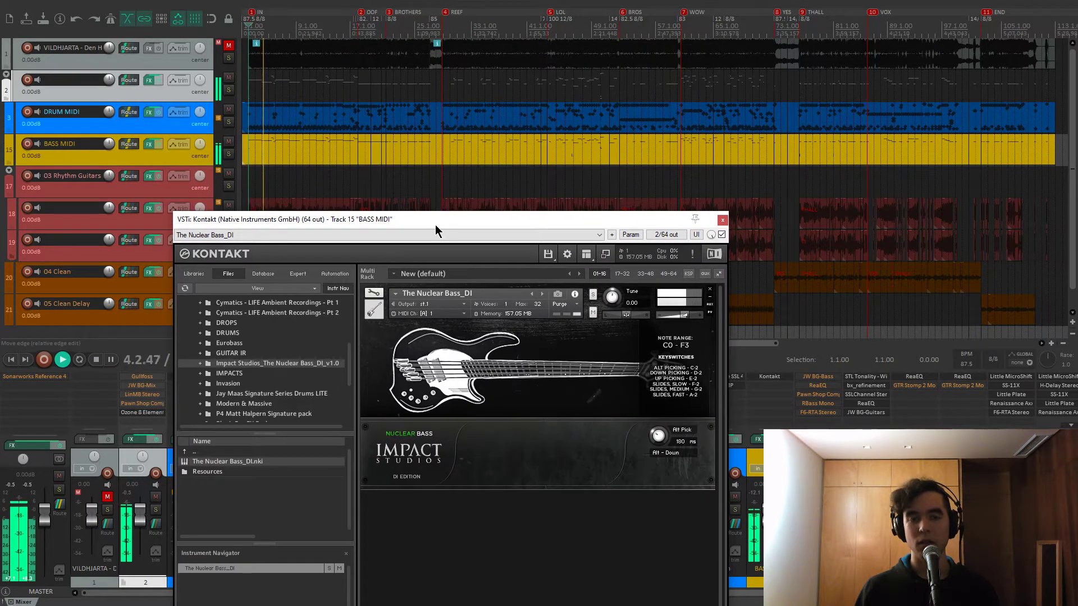
click(355, 179)
key(space)
key(space)
drag(402, 220, 391, 73)
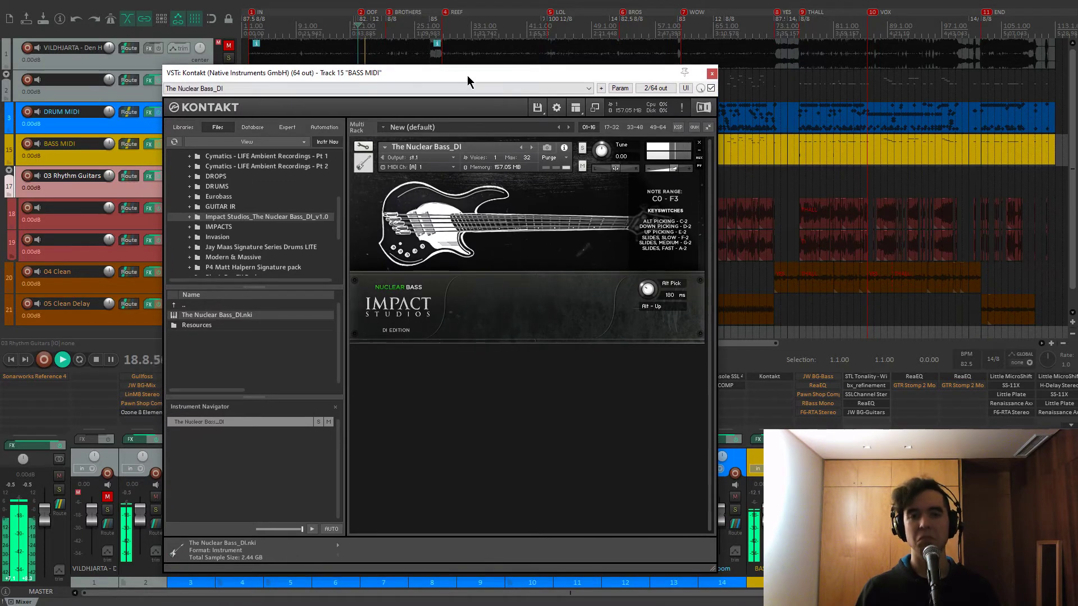
key(space)
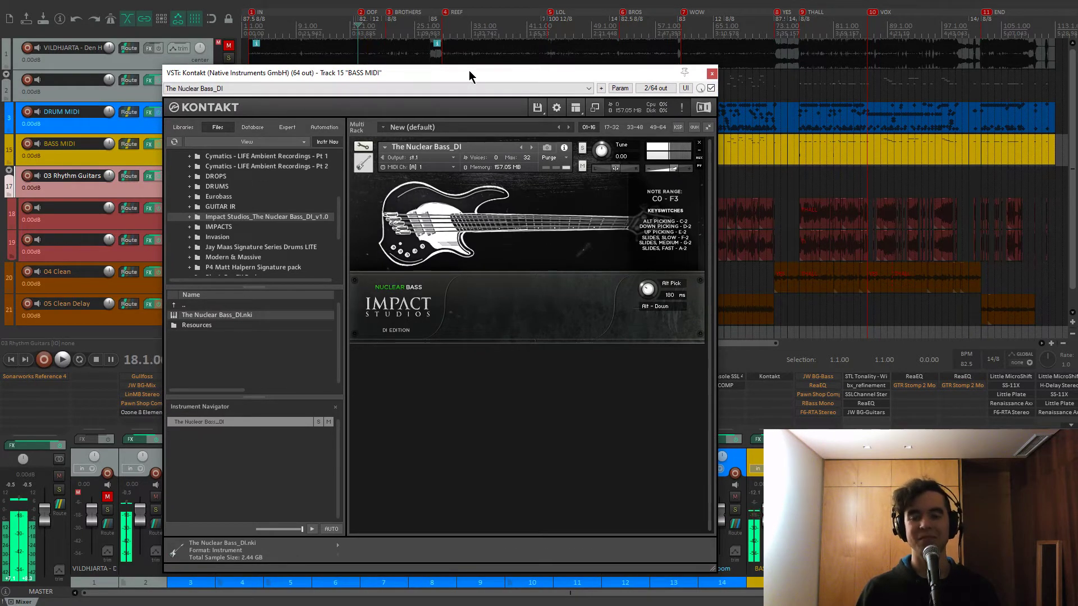
drag(470, 76, 469, 58)
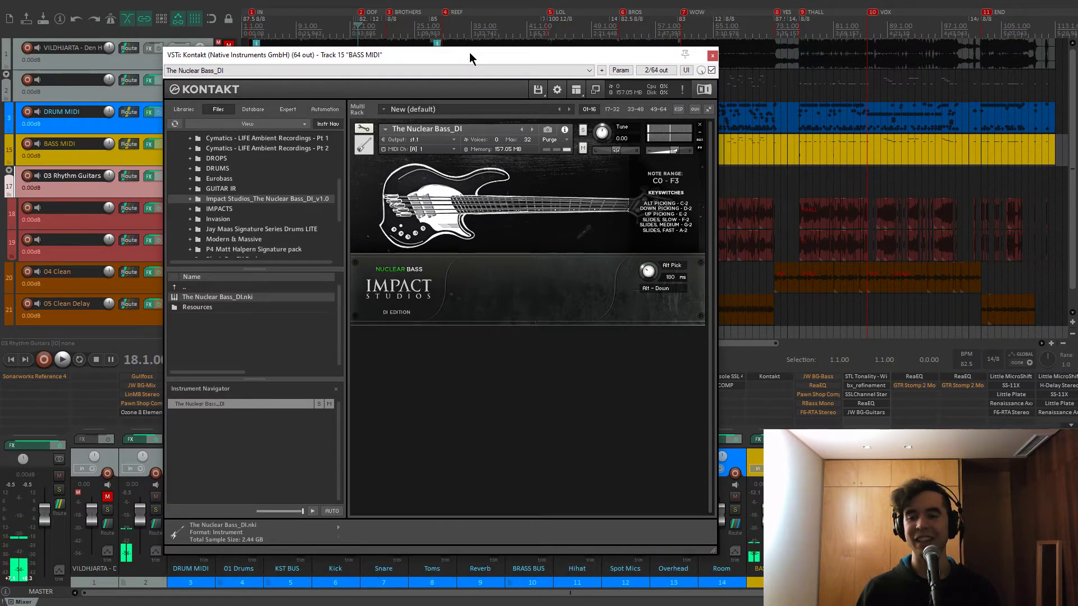
click(713, 55)
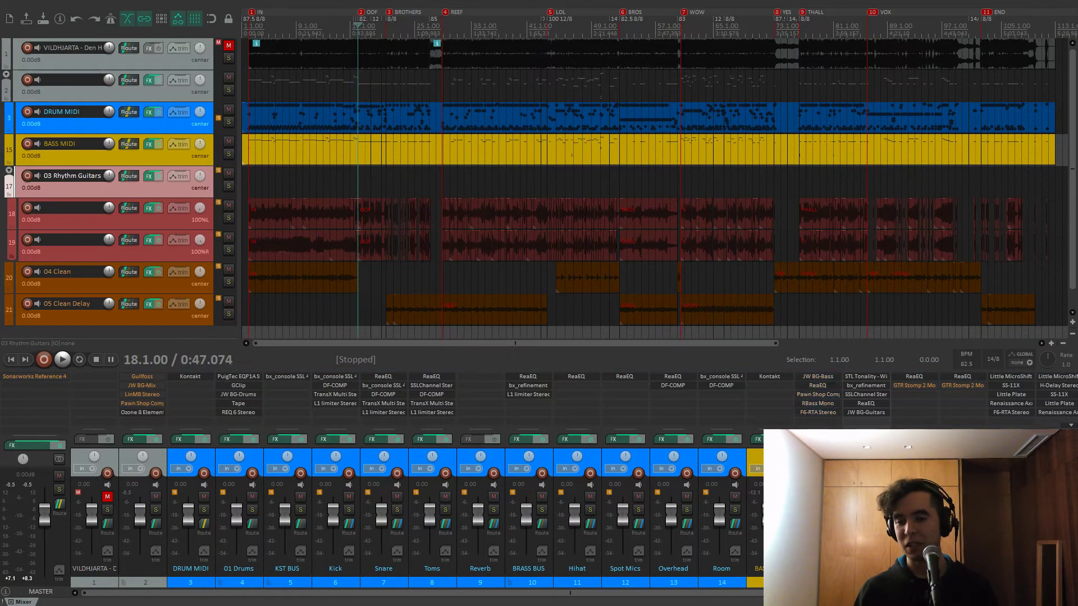
Toggle bypass on the bass chain's ReaEQ, Pawn Shop Comp and RBass Mono, and bring up JW BG-Bass
shift+click(819, 385)
shift+click(819, 395)
shift+click(820, 404)
click(818, 377)
drag(408, 83, 519, 75)
scroll(414, 166, up, 3)
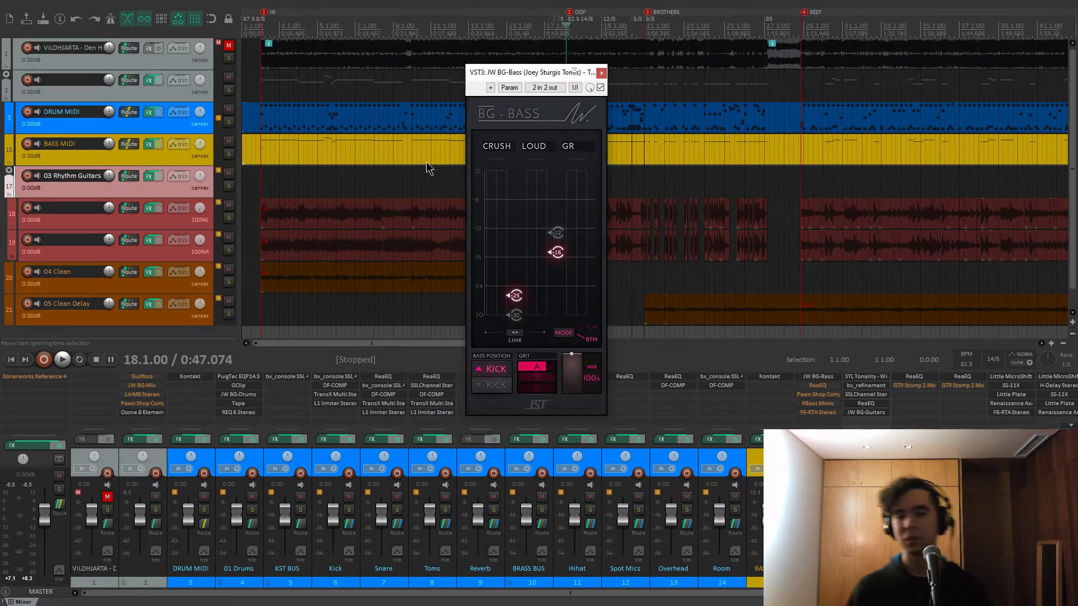
drag(520, 76, 450, 52)
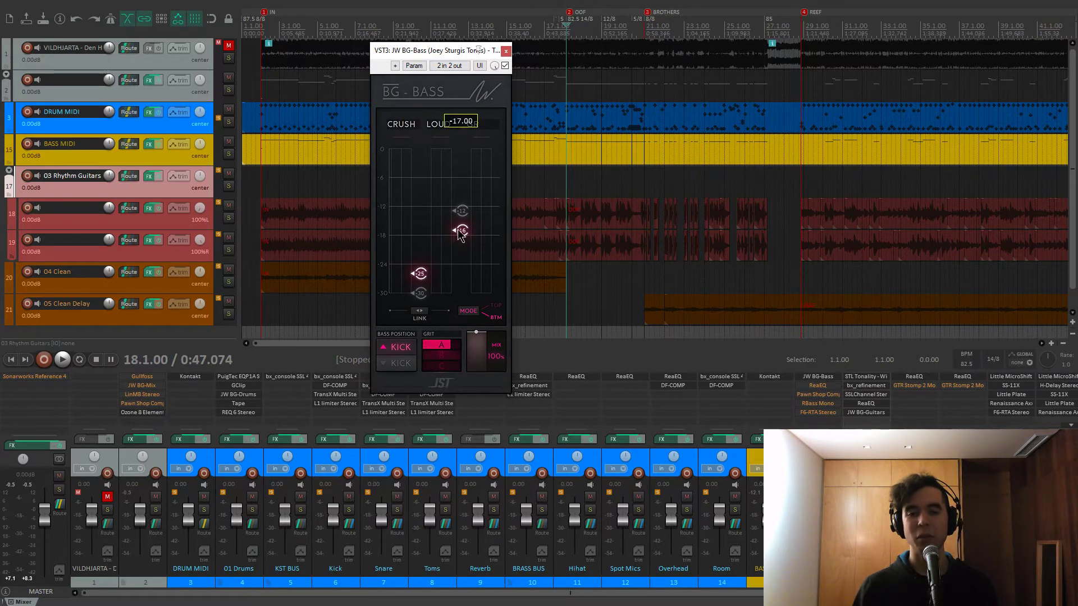
Switch BG-Bass compression mode from BTM to TOP and A/B it bypassed during playback
click(467, 313)
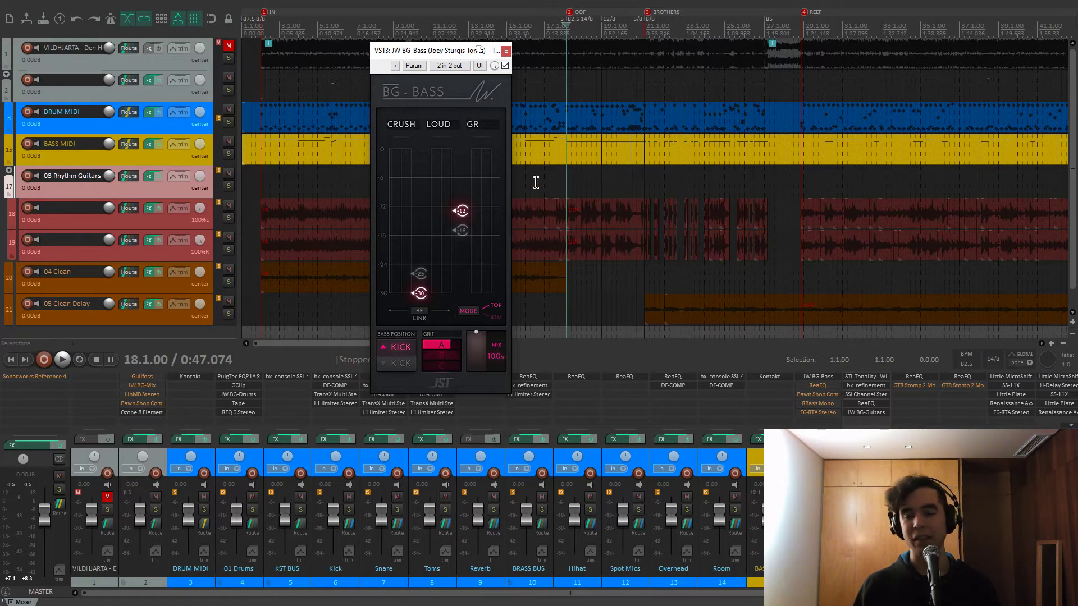
click(504, 67)
key(space)
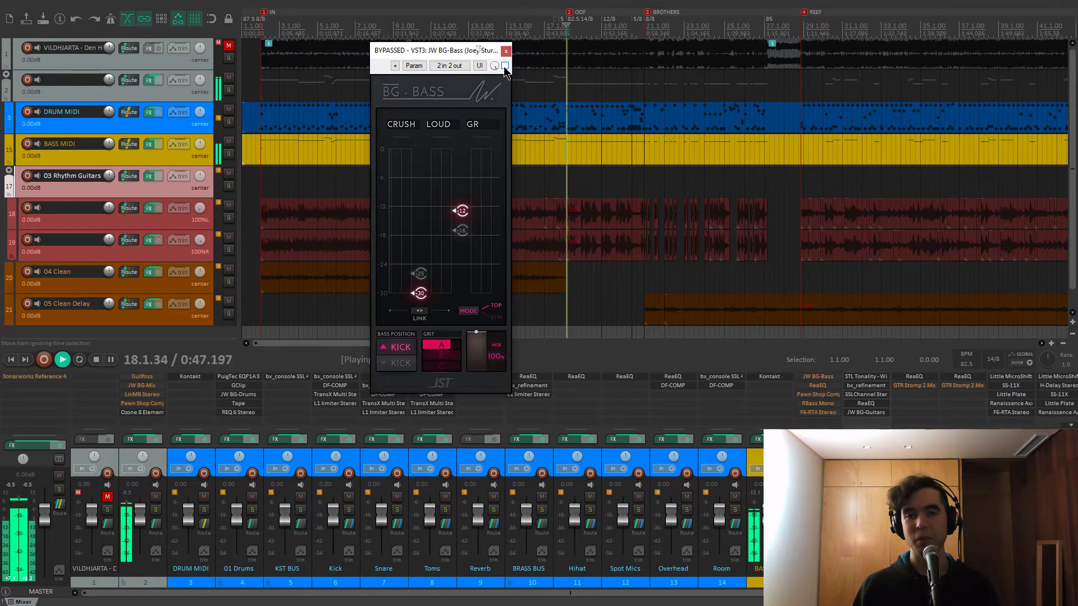
click(505, 66)
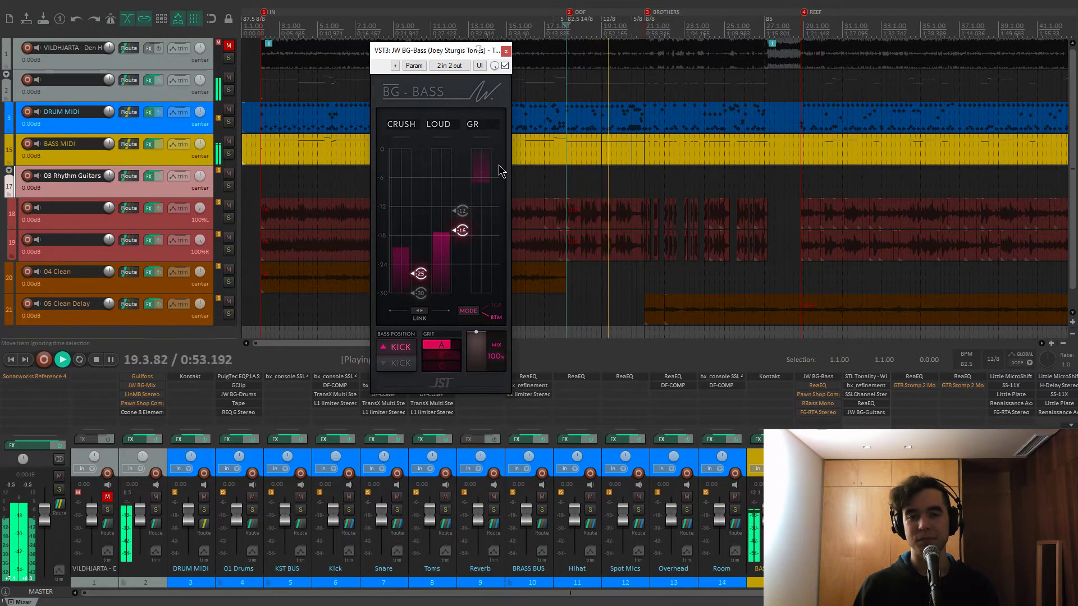
Switch the mode again, lower GRIT to 75.00, and close BG-Bass
click(473, 319)
mouse_move(444, 345)
mouse_down()
mouse_move(430, 346)
mouse_move(445, 348)
mouse_move(441, 373)
mouse_move(464, 375)
mouse_move(449, 345)
mouse_move(436, 349)
mouse_up()
key(space)
key(space)
key(space)
double_click(453, 343)
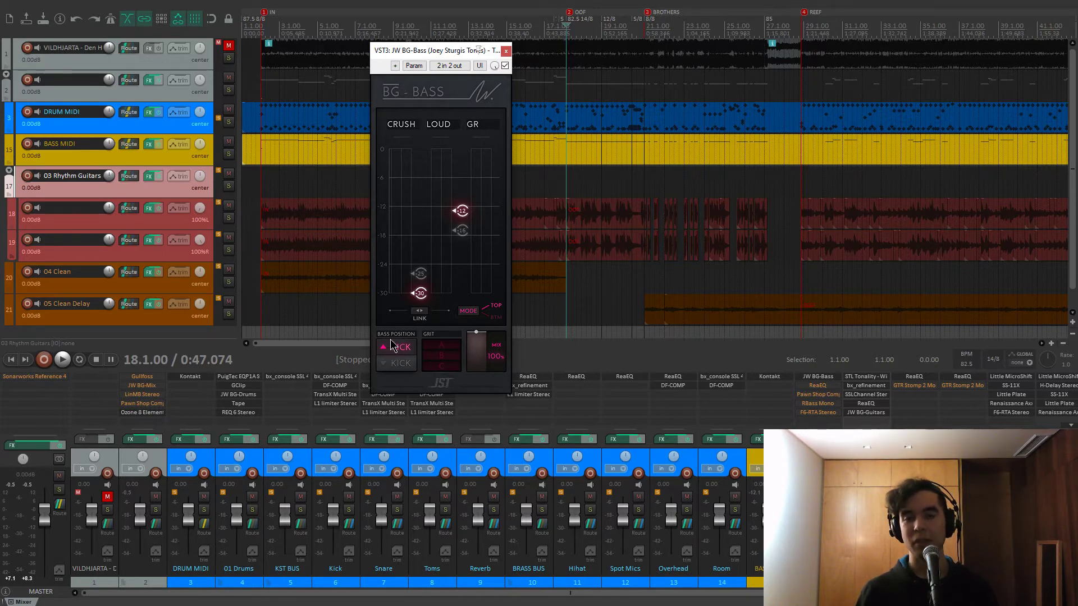
drag(452, 54, 443, 68)
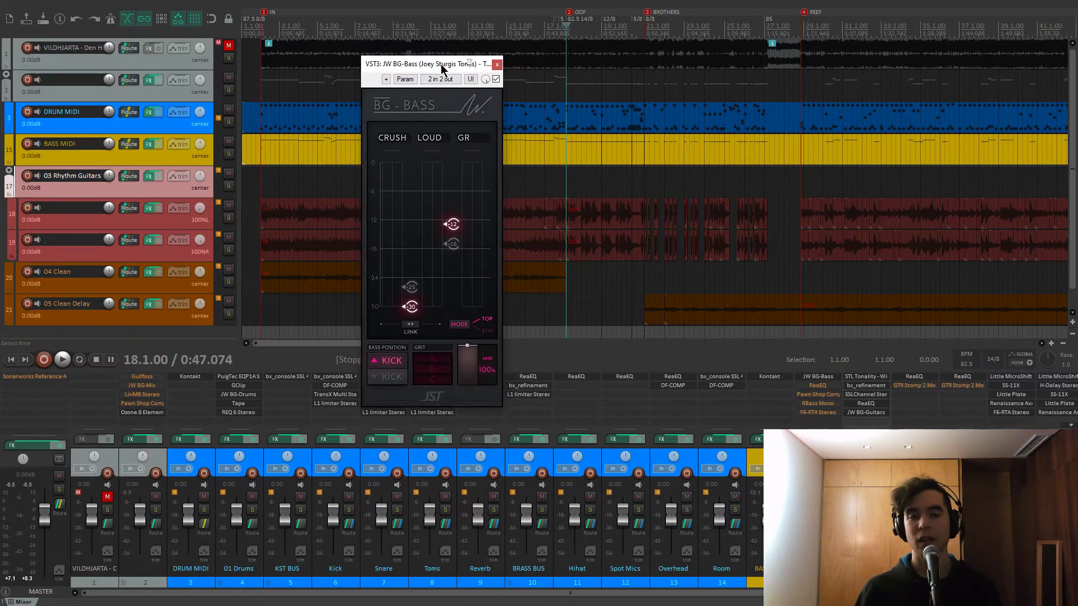
click(497, 64)
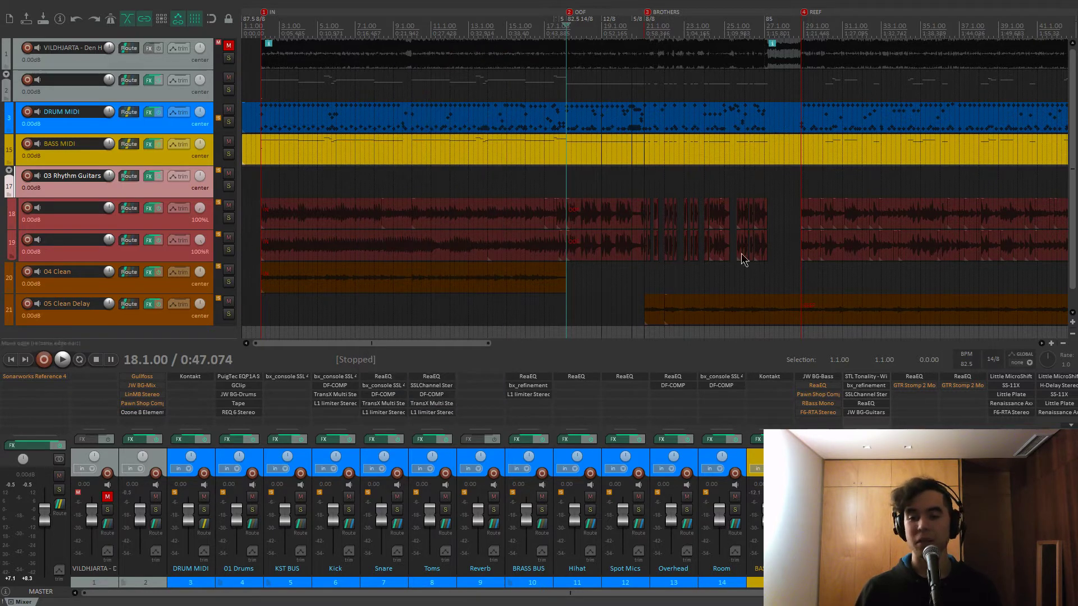
Open the bass ReaEQ, inspect bands 2 and 3, and boost band 2 (~304 Hz) to +12 dB while playing
click(823, 388)
drag(763, 263, 514, 163)
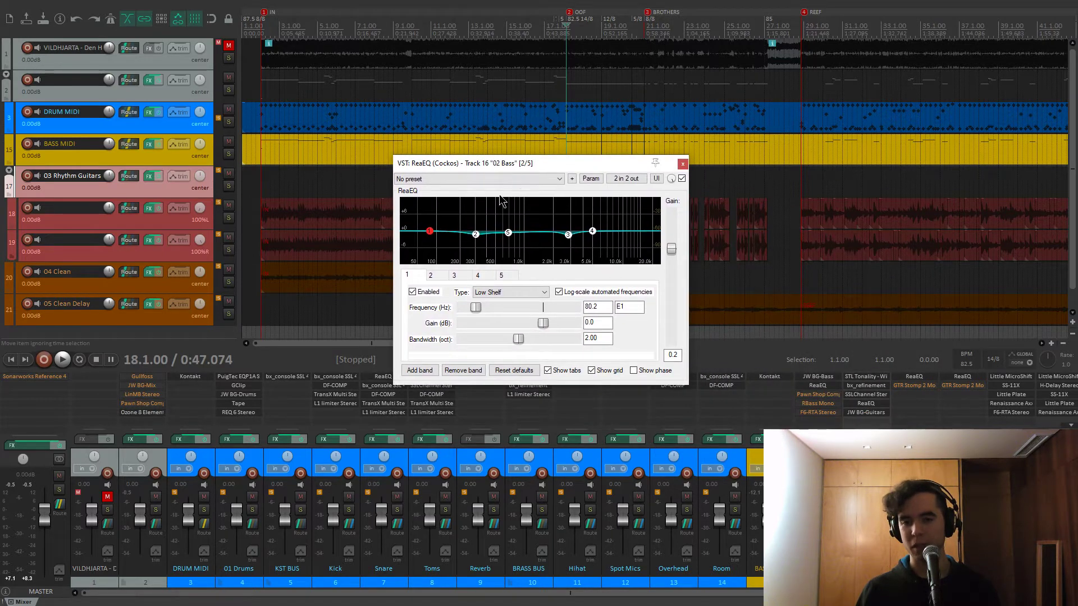
click(475, 234)
click(568, 234)
click(475, 234)
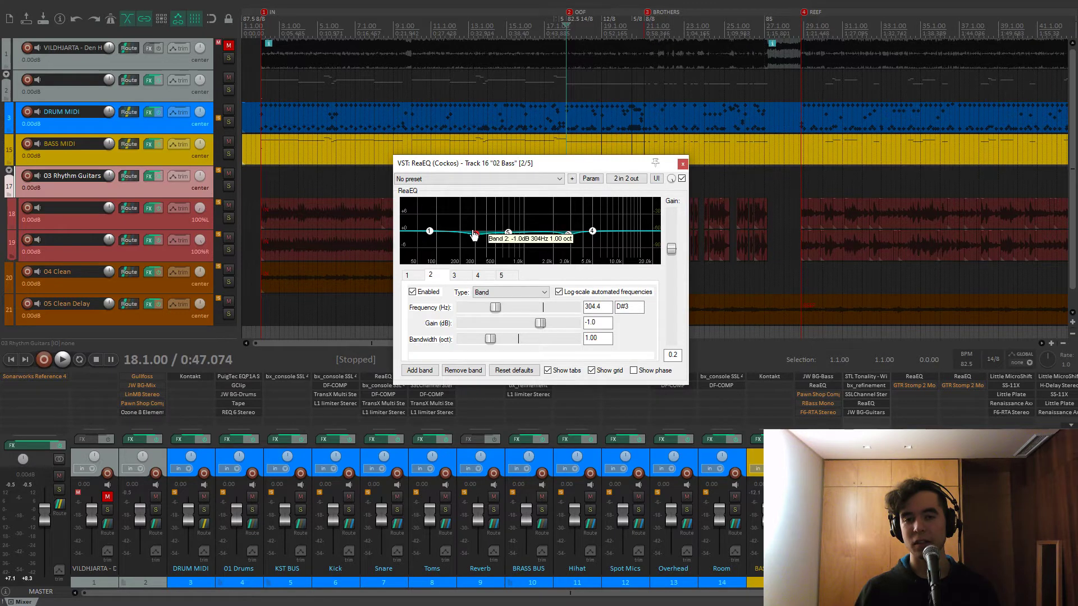
key(space)
drag(541, 323, 577, 324)
key(space)
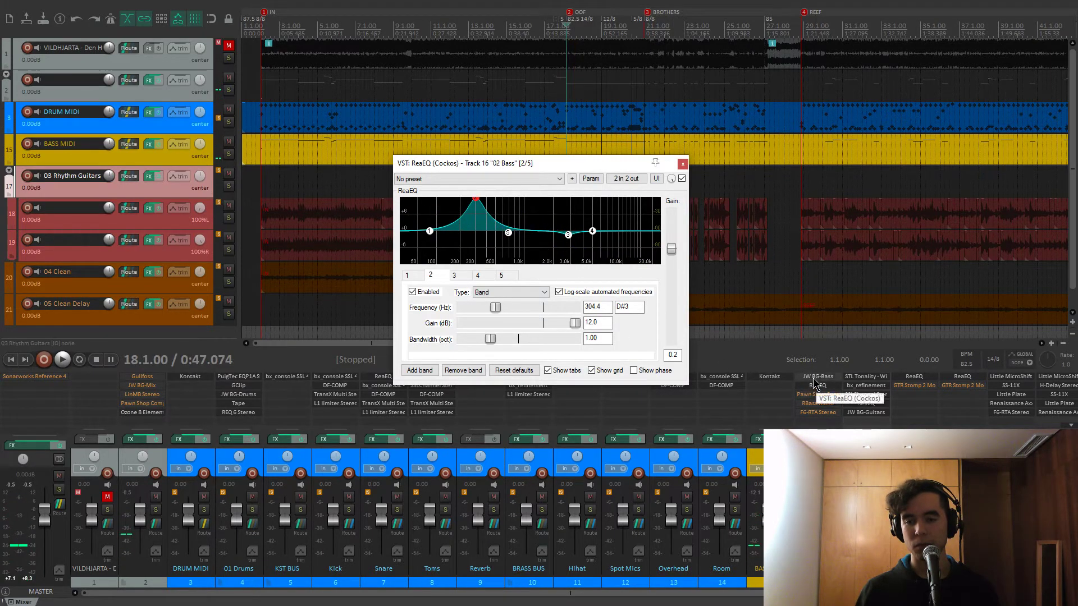
Turn on BG-Bass GRIT A, audition band 2 cut to -30 dB, then undo back to 12 dB
click(818, 377)
click(441, 358)
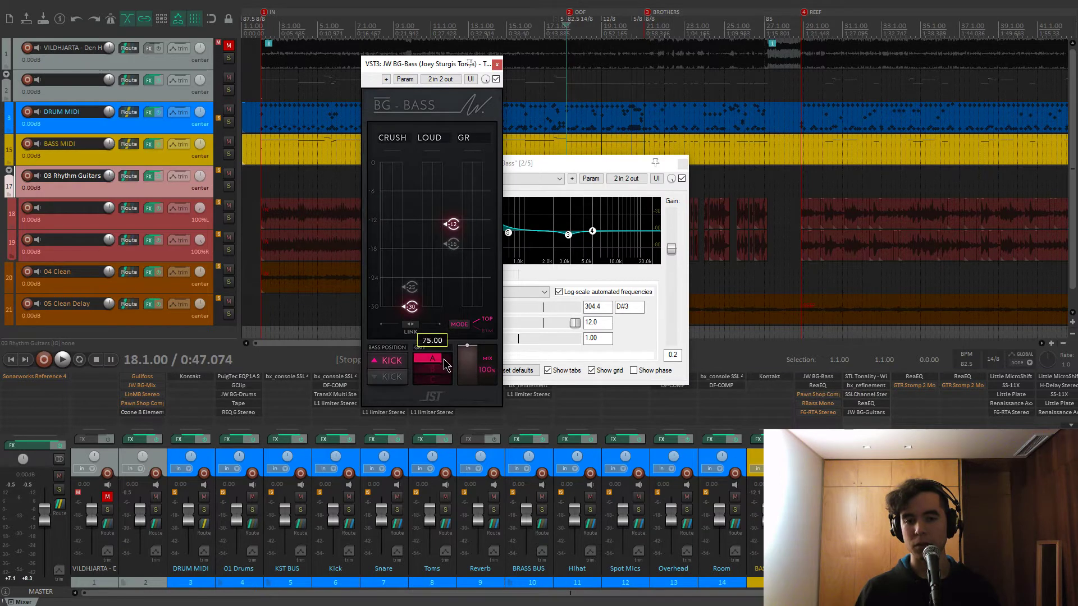
key(space)
click(497, 65)
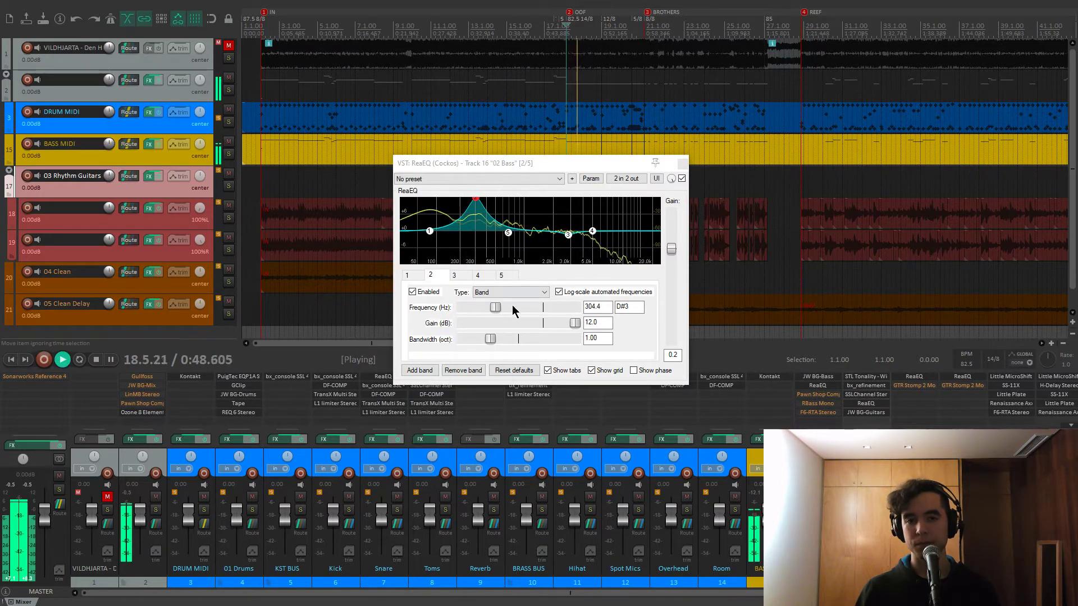
drag(575, 323, 492, 324)
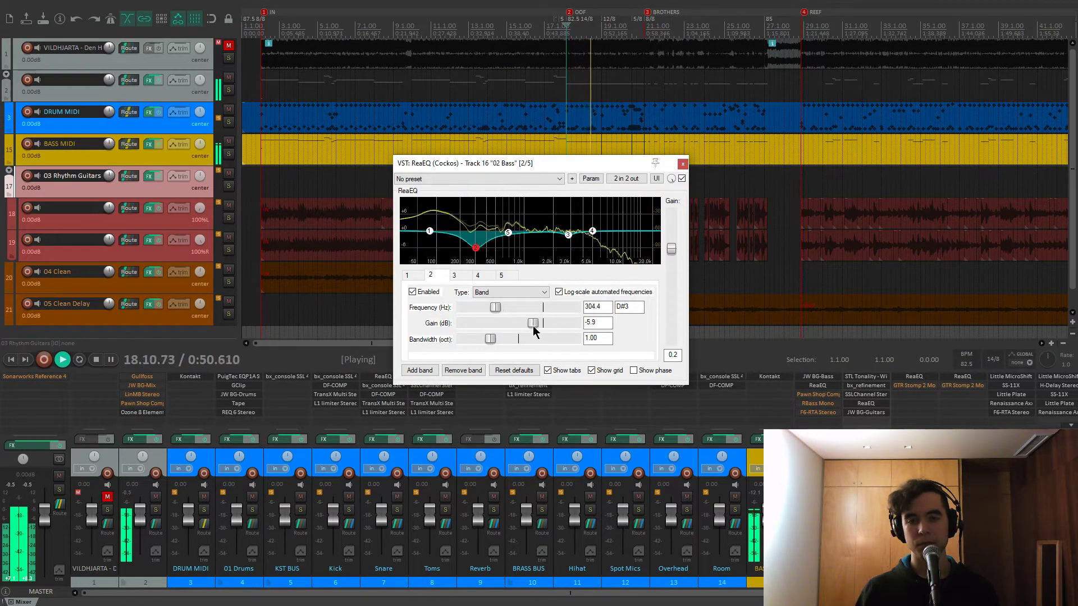
key(space)
key(ctrl+z)
key(ctrl+z)
key(ctrl+z)
key(ctrl+z)
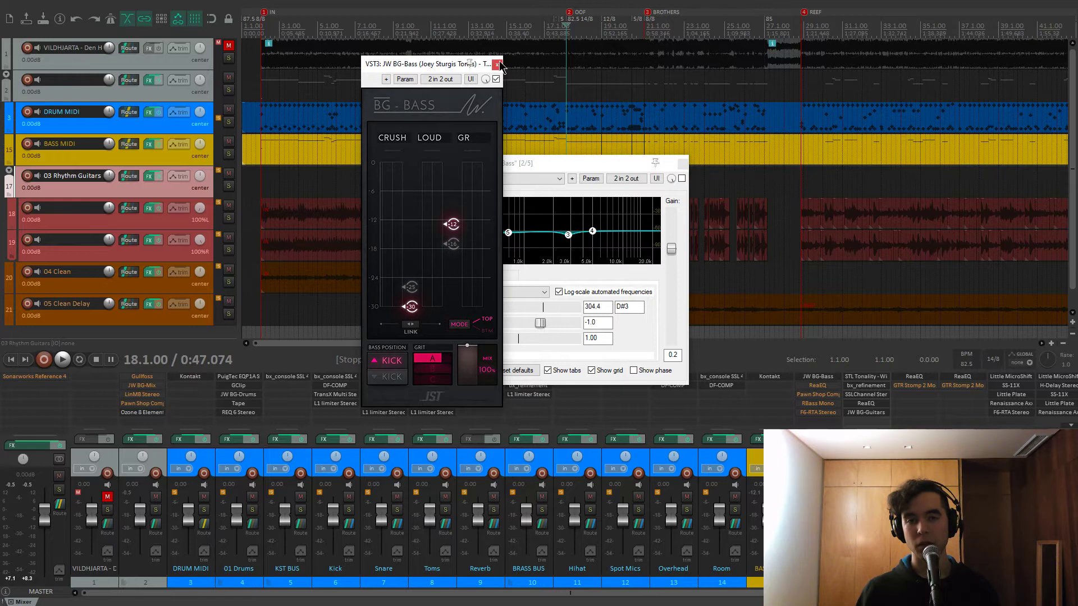
click(497, 64)
Boost band 3 (~2.8 kHz) to +12 dB with the spectrum analyzer, compare, restore, and close ReaEQ
click(568, 234)
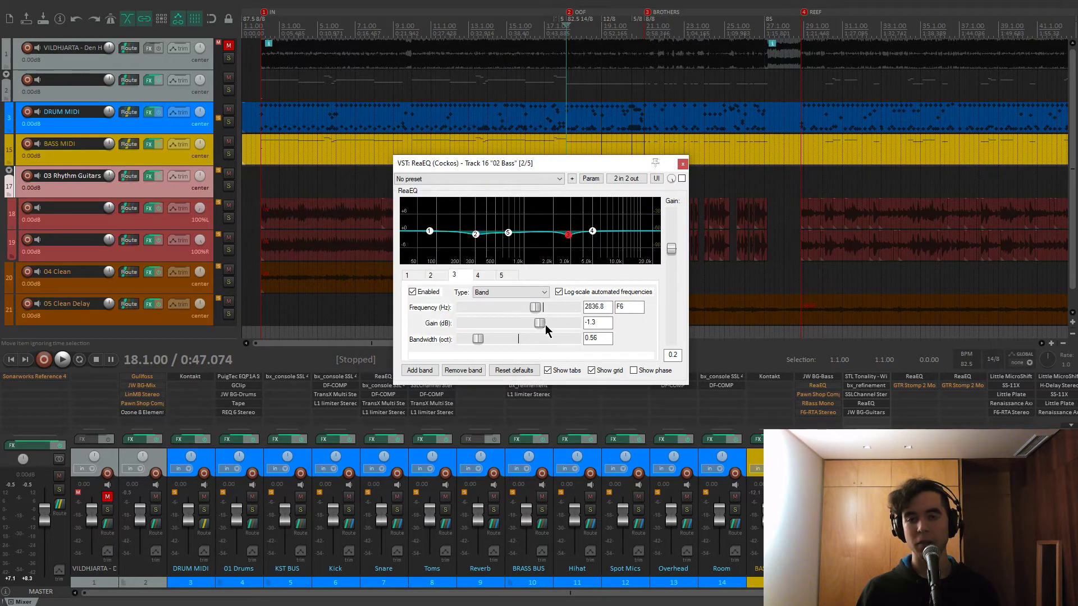
key(space)
drag(540, 322, 579, 322)
click(682, 178)
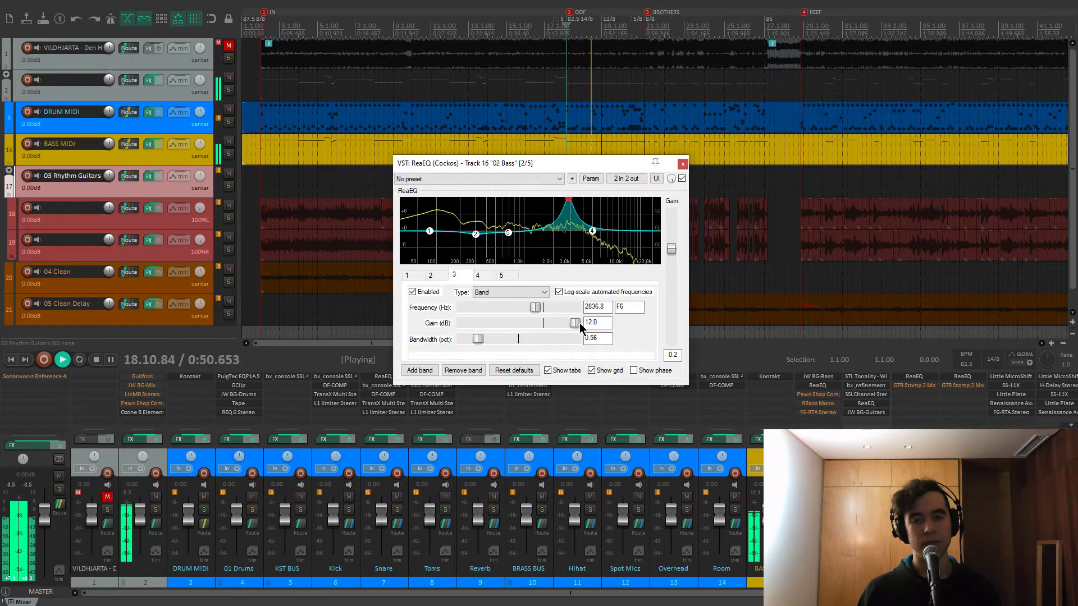
drag(575, 322, 539, 321)
key(space)
key(ctrl+z)
key(ctrl+z)
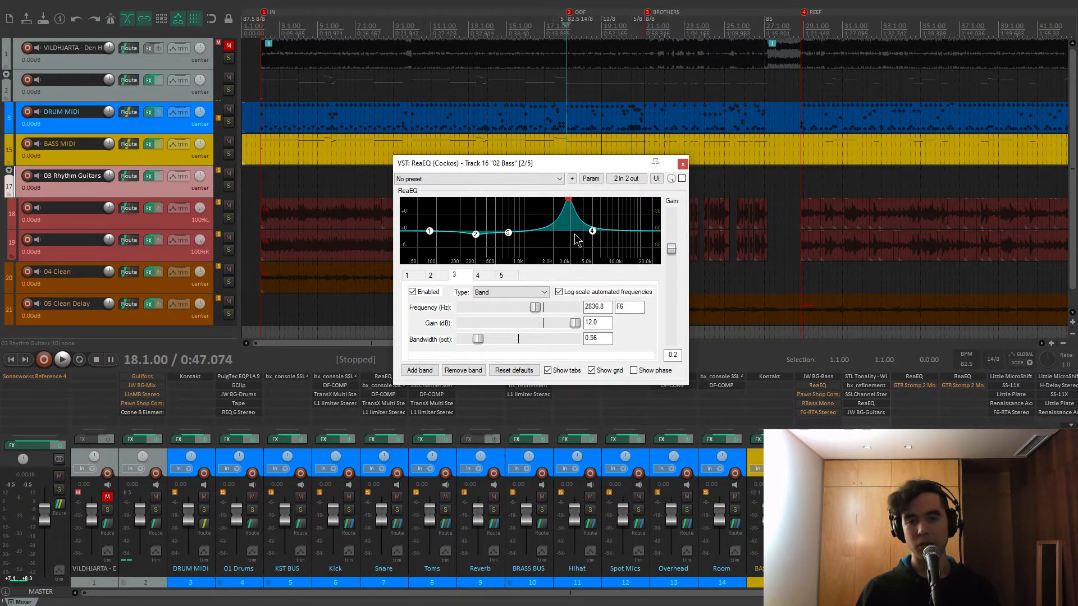
key(ctrl+z)
click(682, 163)
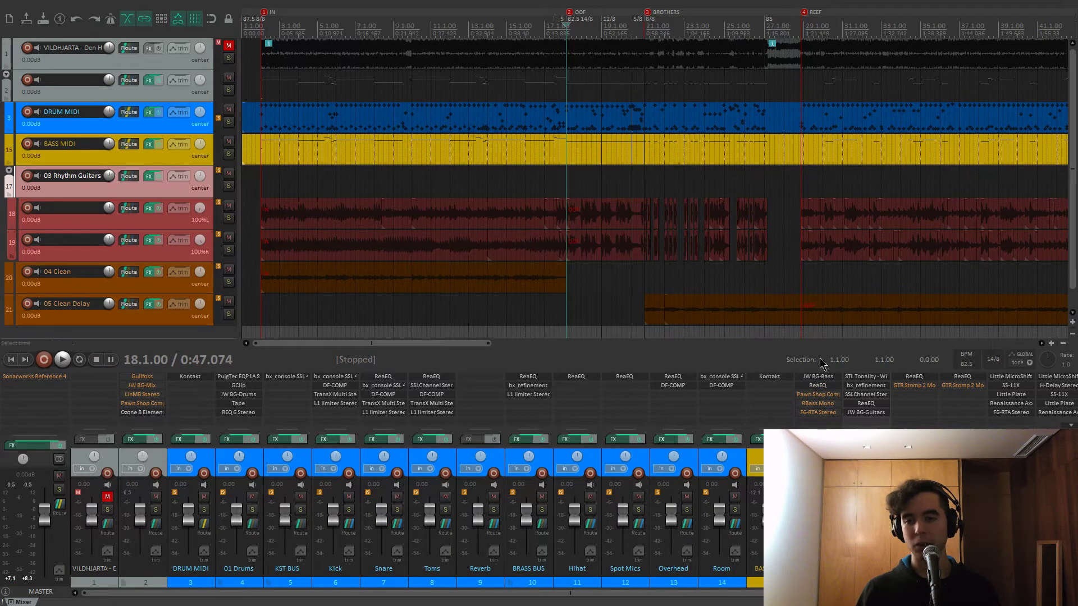
click(813, 395)
drag(274, 42, 439, 81)
key(space)
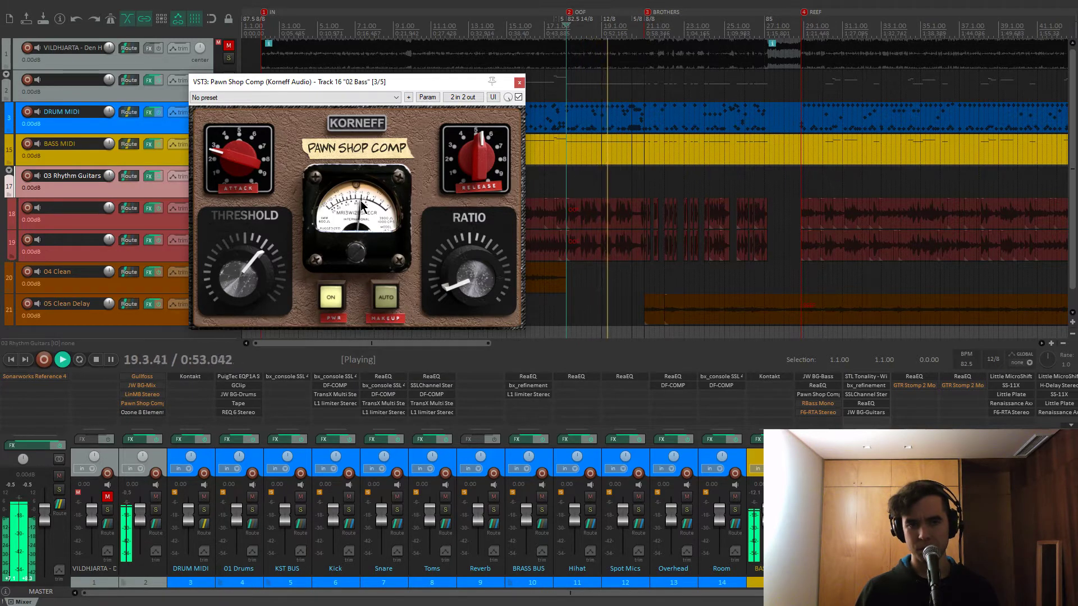
key(space)
mouse_move(230, 164)
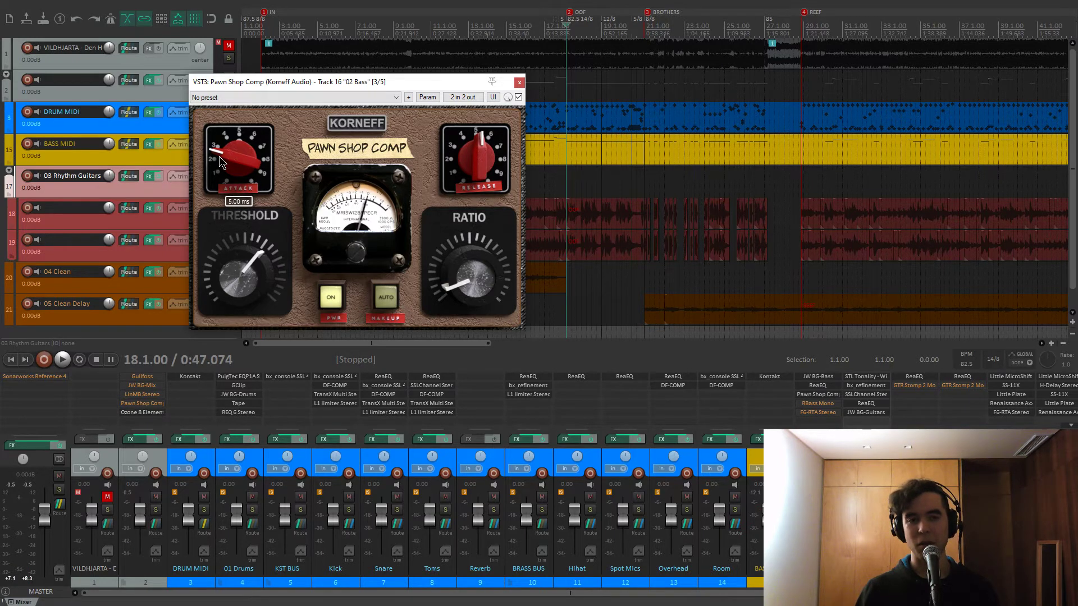
mouse_move(484, 161)
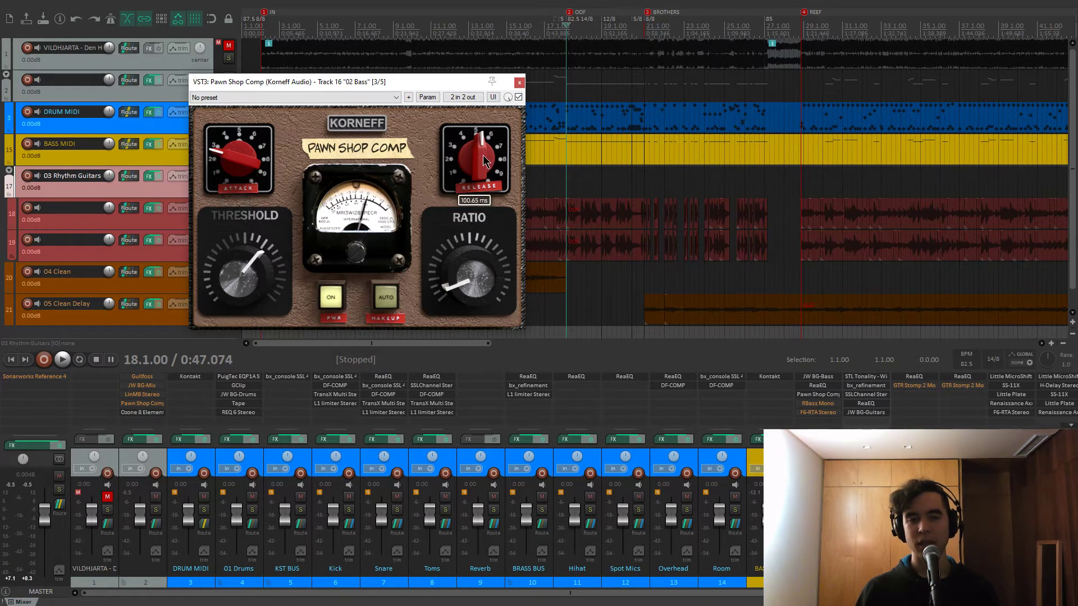
mouse_move(470, 285)
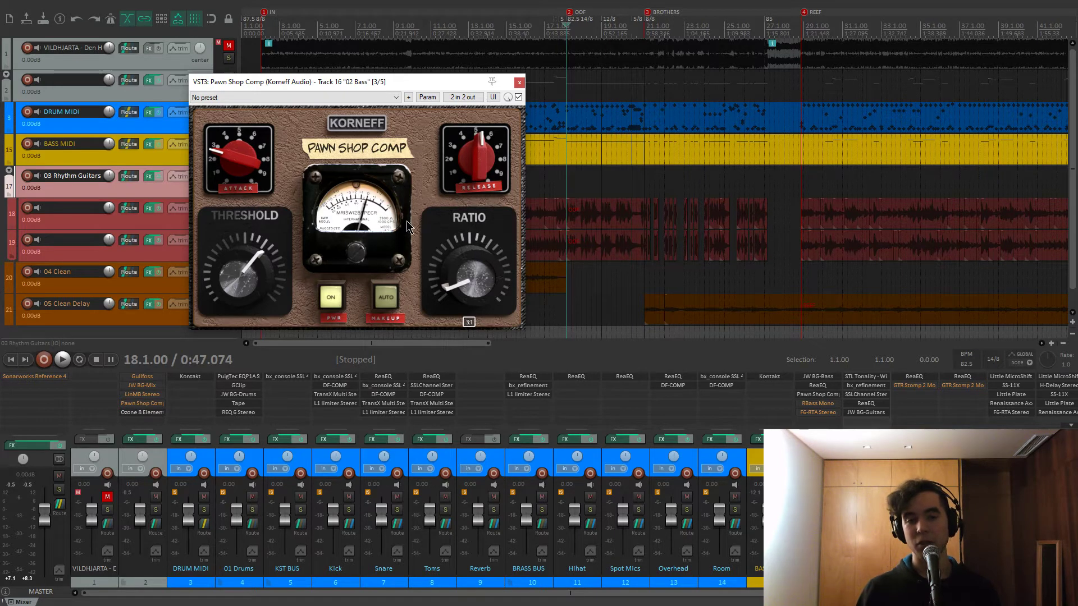
click(519, 82)
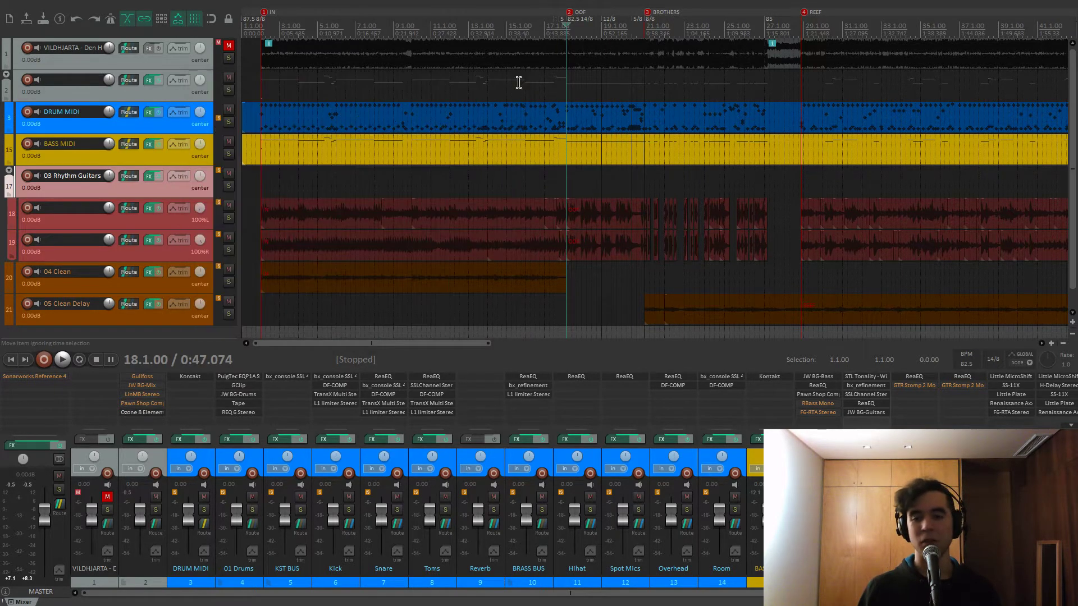
click(815, 408)
drag(140, 48, 348, 92)
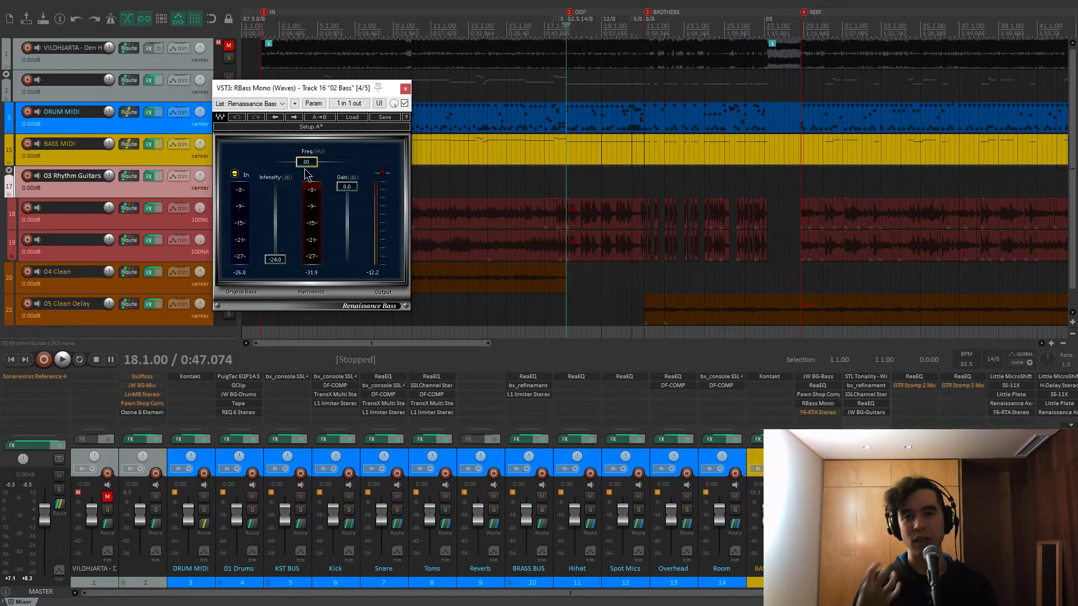
drag(307, 92, 309, 90)
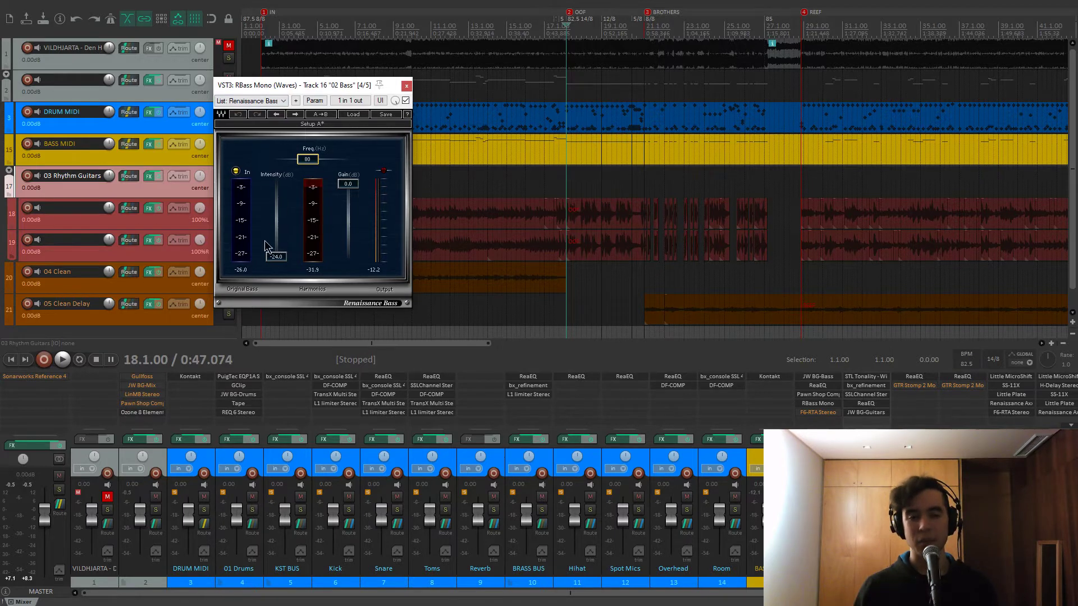
key(space)
mouse_move(276, 257)
mouse_down()
mouse_move(276, 212)
mouse_move(277, 256)
mouse_up()
key(space)
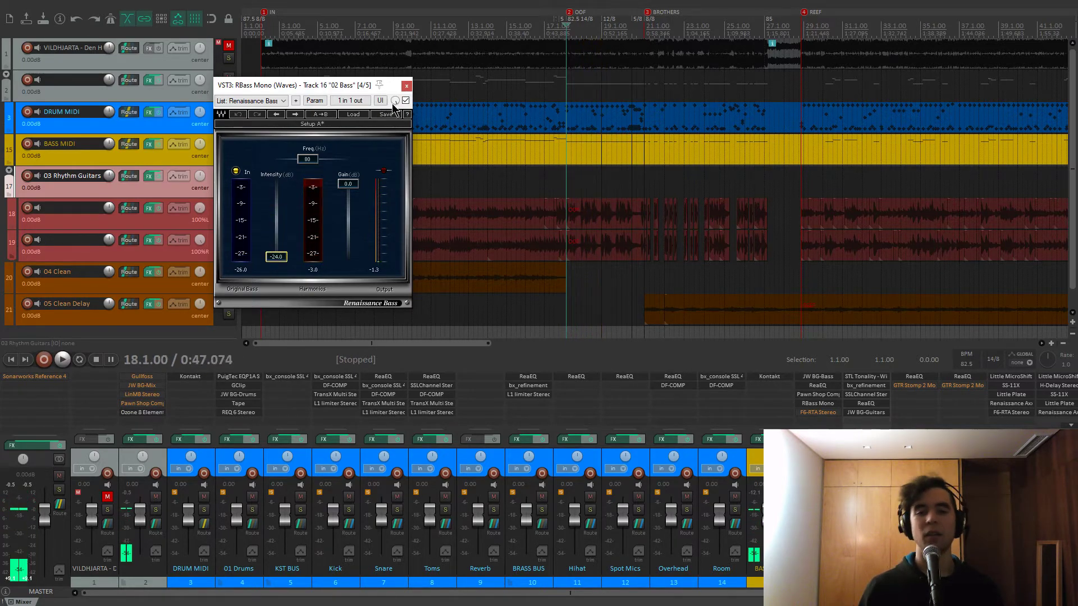
click(818, 404)
click(820, 414)
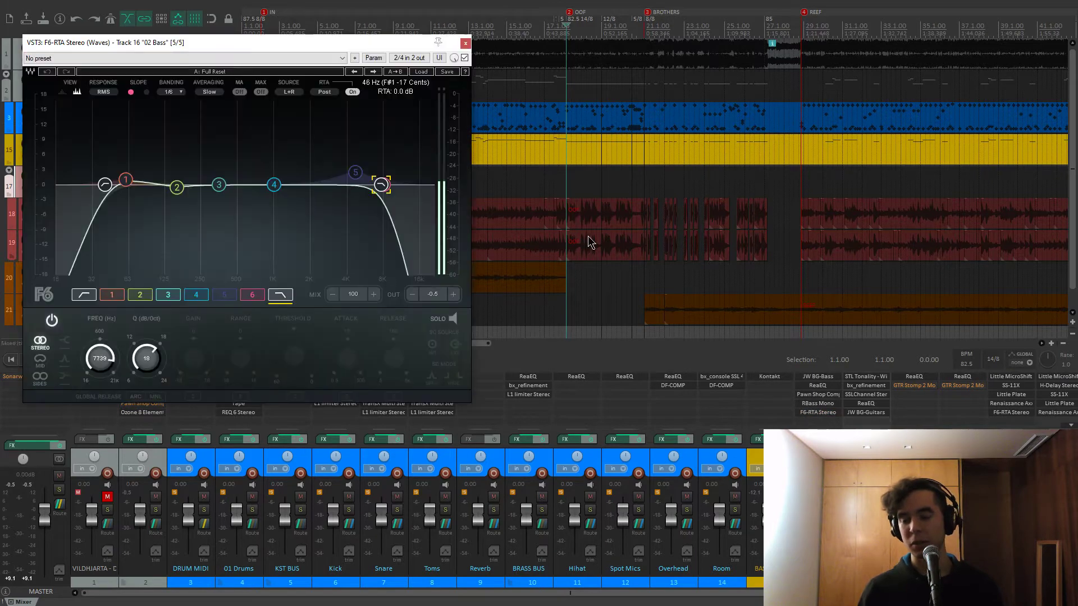
drag(362, 49, 506, 70)
click(243, 206)
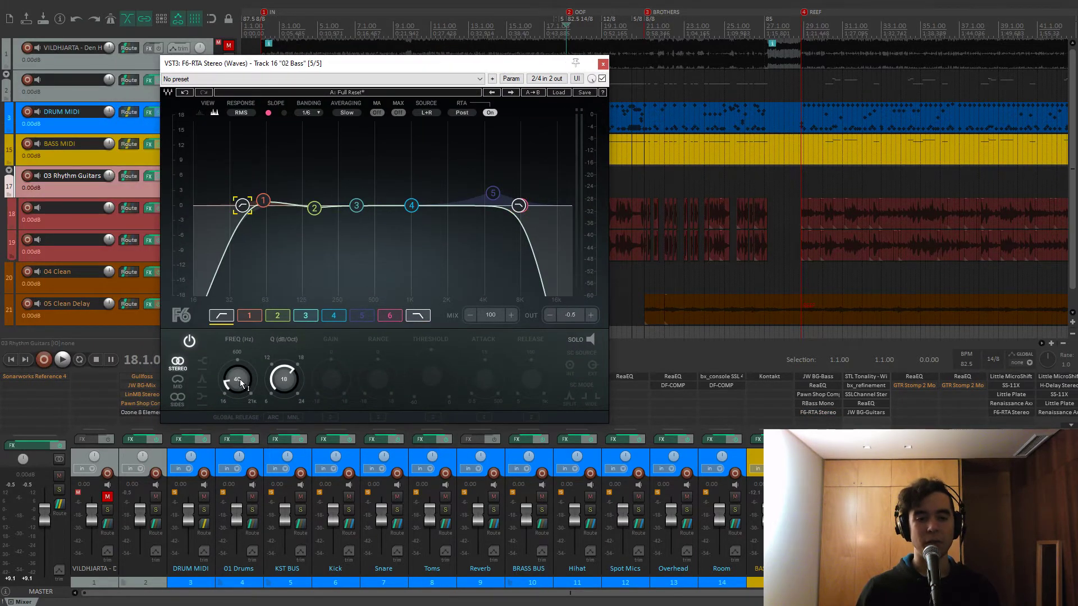
click(520, 206)
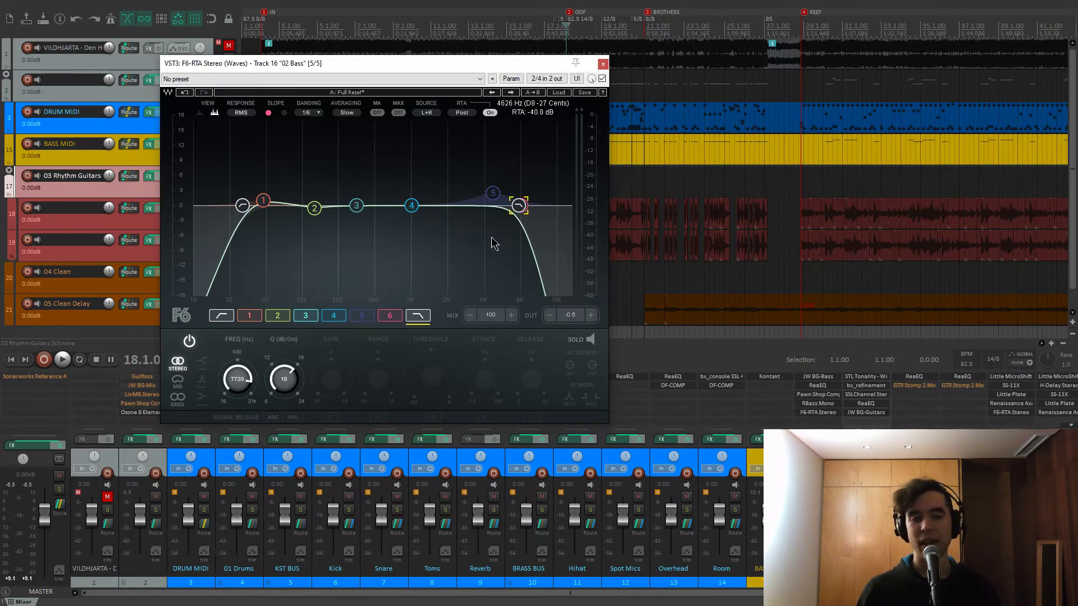
click(265, 202)
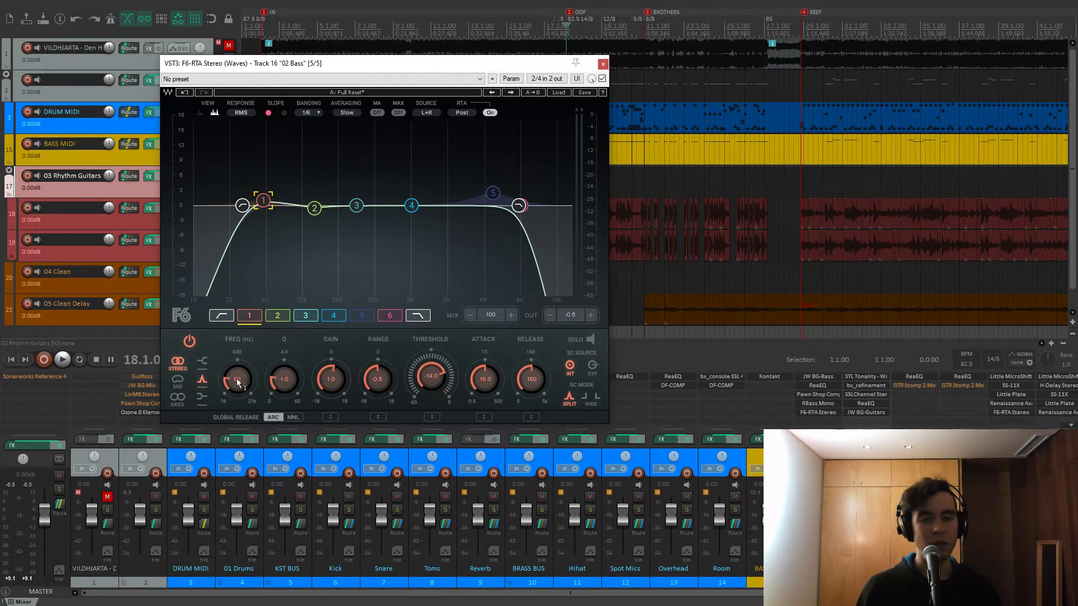
click(603, 67)
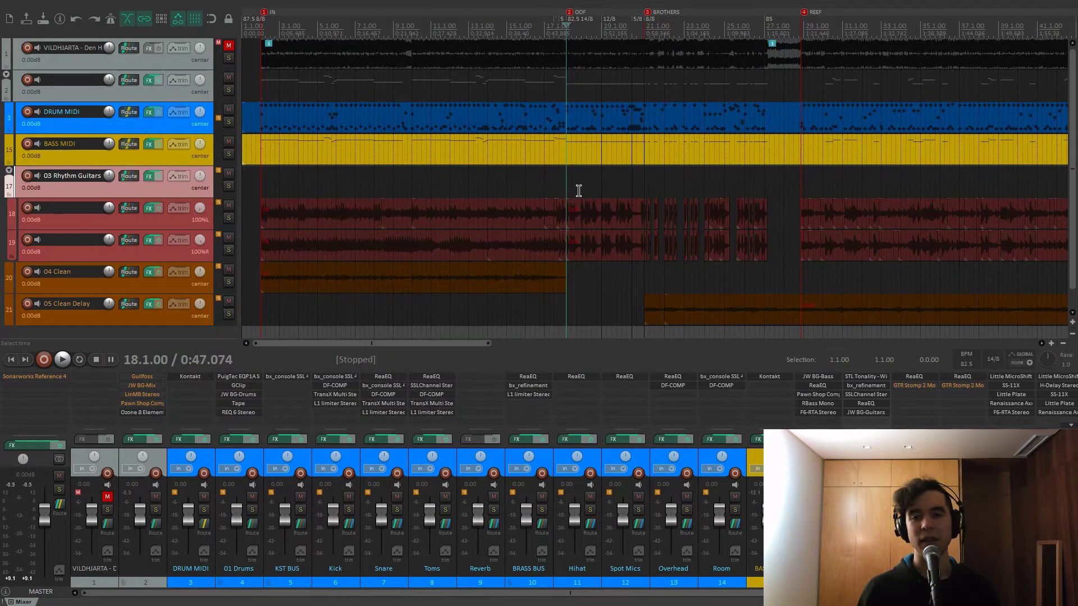
Play back the mix from the project start to audition it, then stop
key(space)
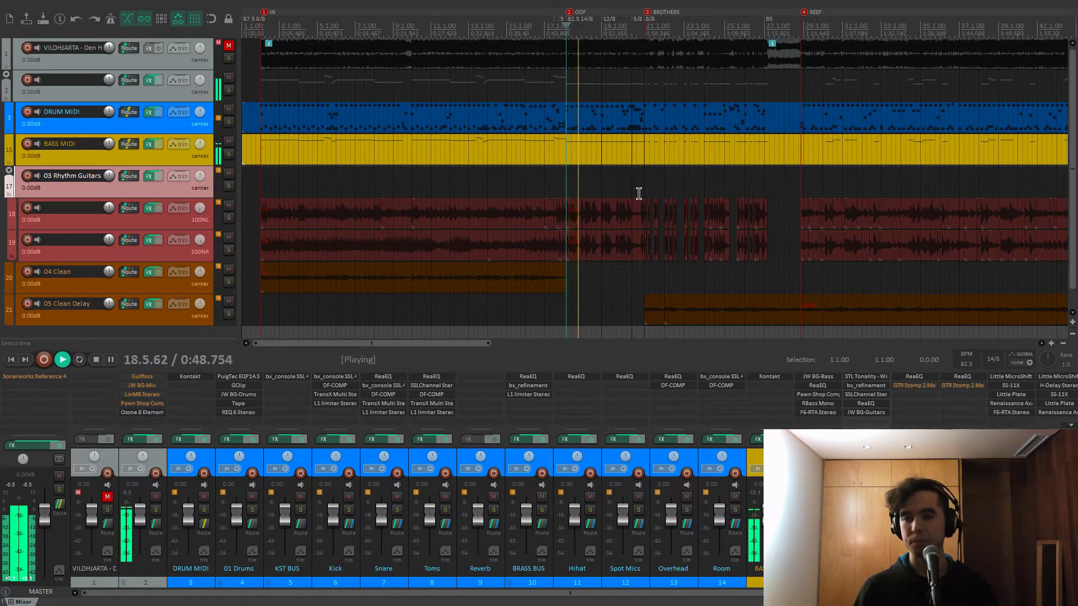
scroll(639, 194, down, 2)
scroll(639, 194, down, 1)
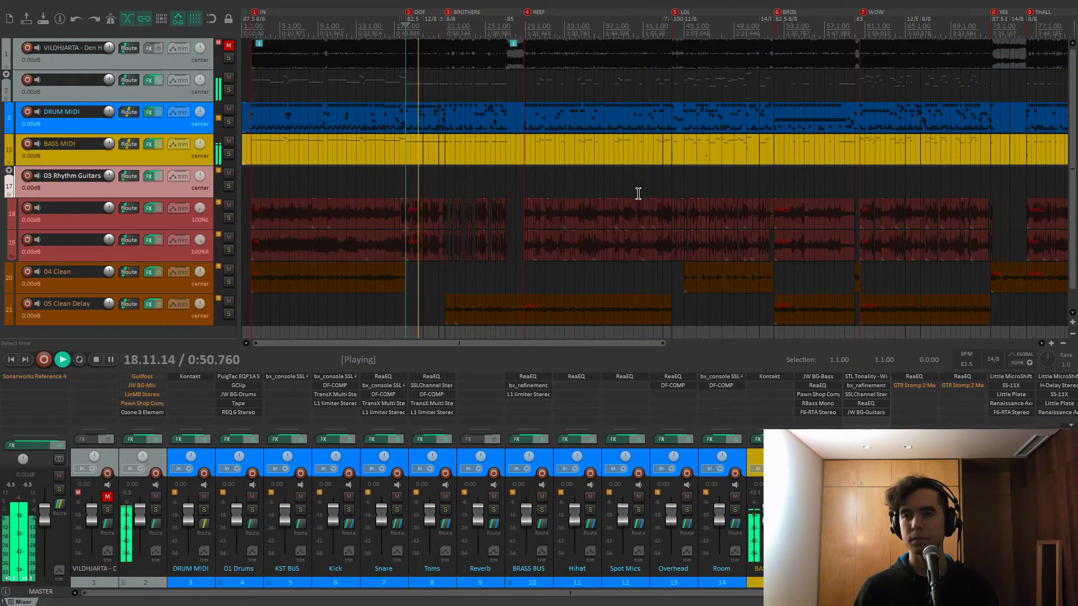
scroll(639, 194, down, 1)
key(Home)
scroll(637, 193, up, 2)
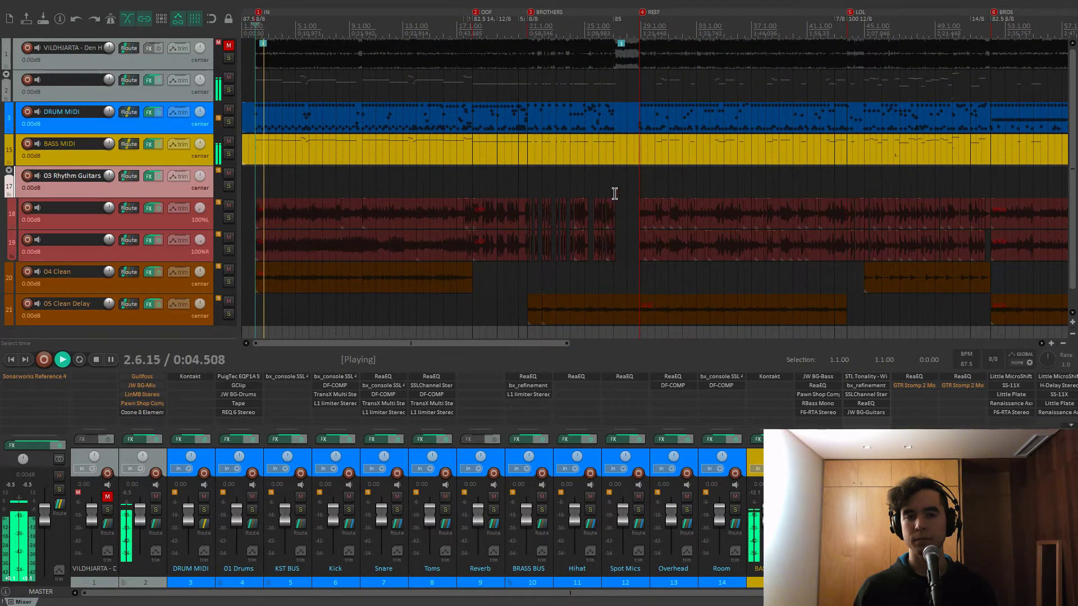
click(289, 171)
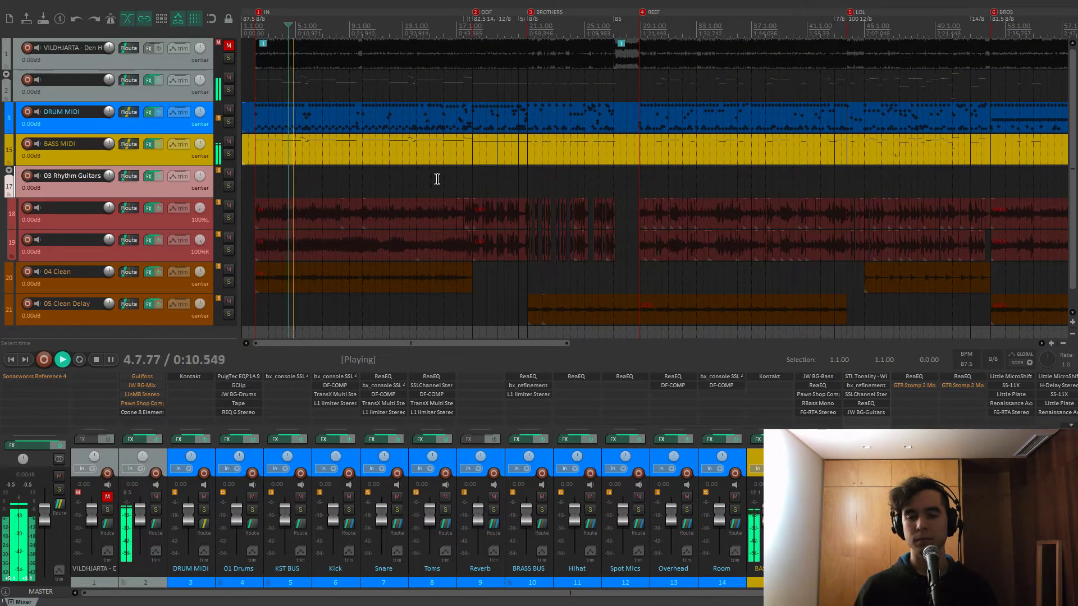
key(space)
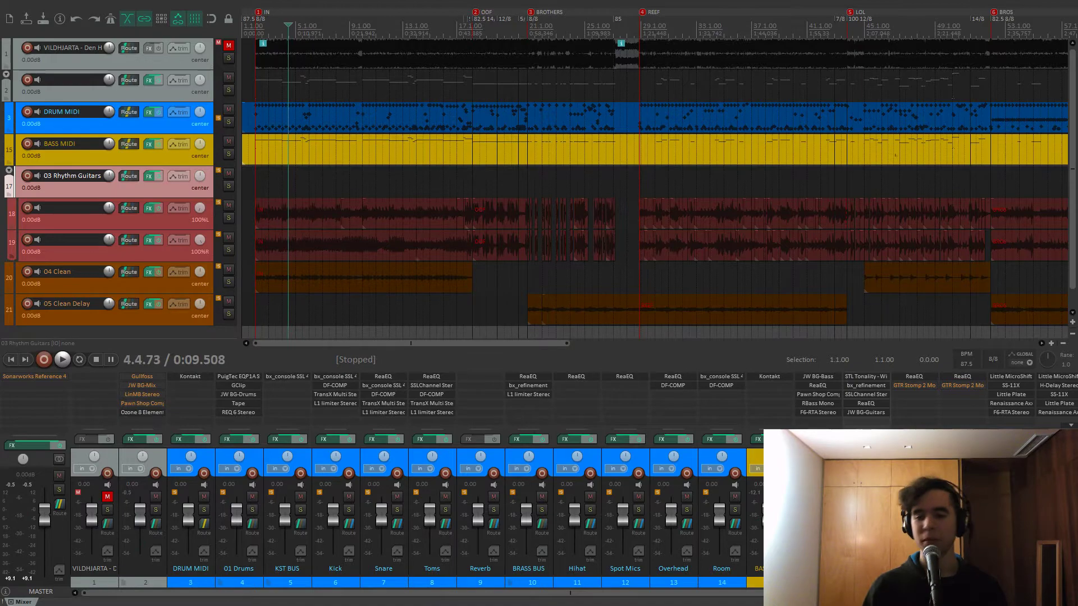
Unsolo BASS MIDI, solo 03 Rhythm Guitars, and play from the THALL marker
click(228, 154)
click(228, 186)
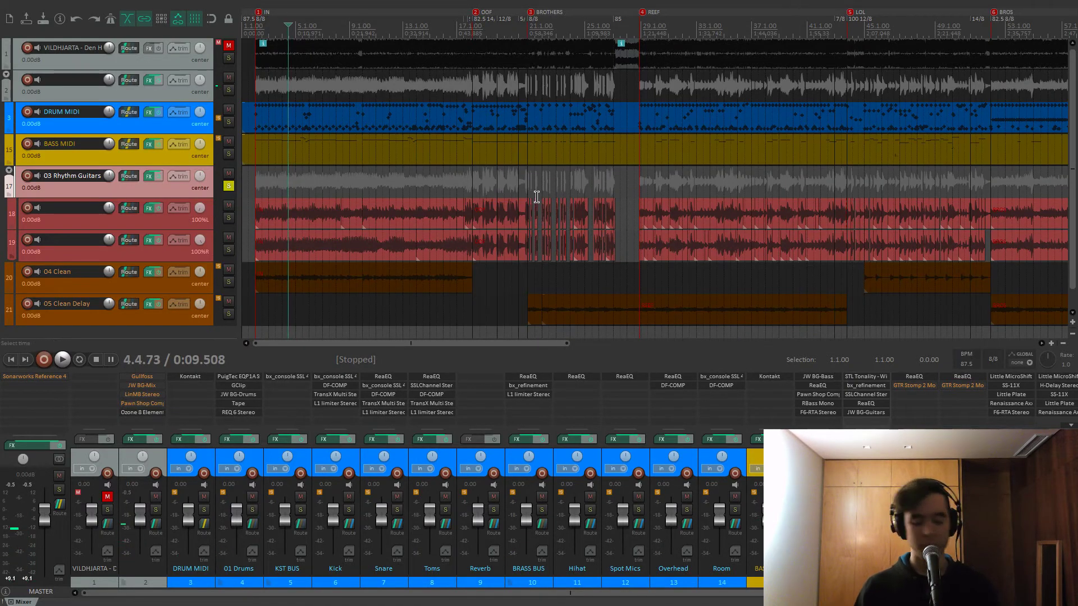
key(9)
key(8)
key(])
key(])
key(])
key([)
key([)
key(space)
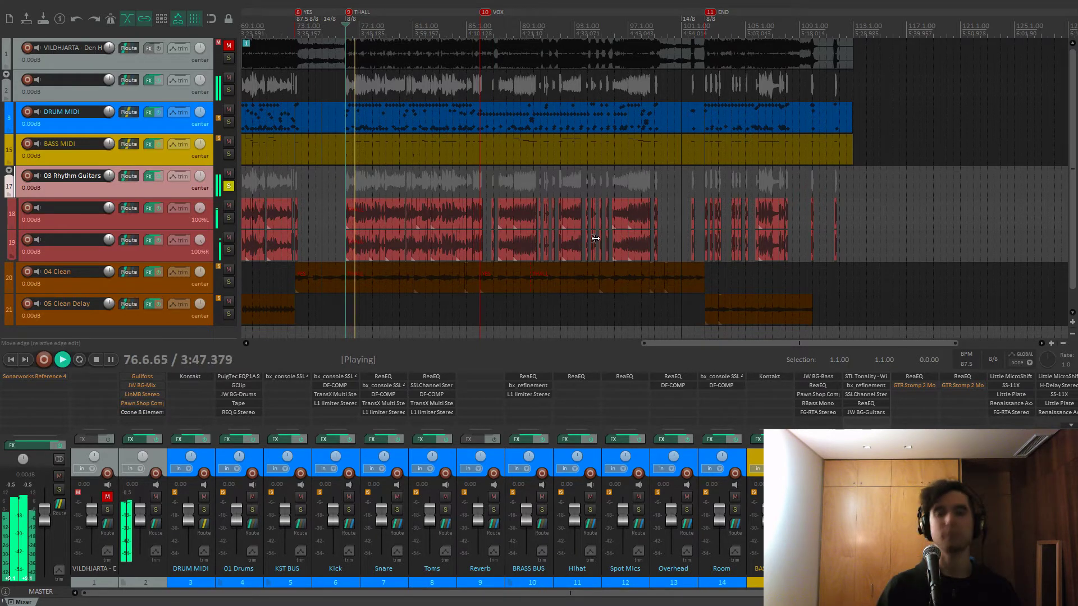
Bypass FX on the left guitar, right guitar and rhythm guitar folder, then solo the left guitar track
click(158, 207)
click(158, 240)
click(158, 177)
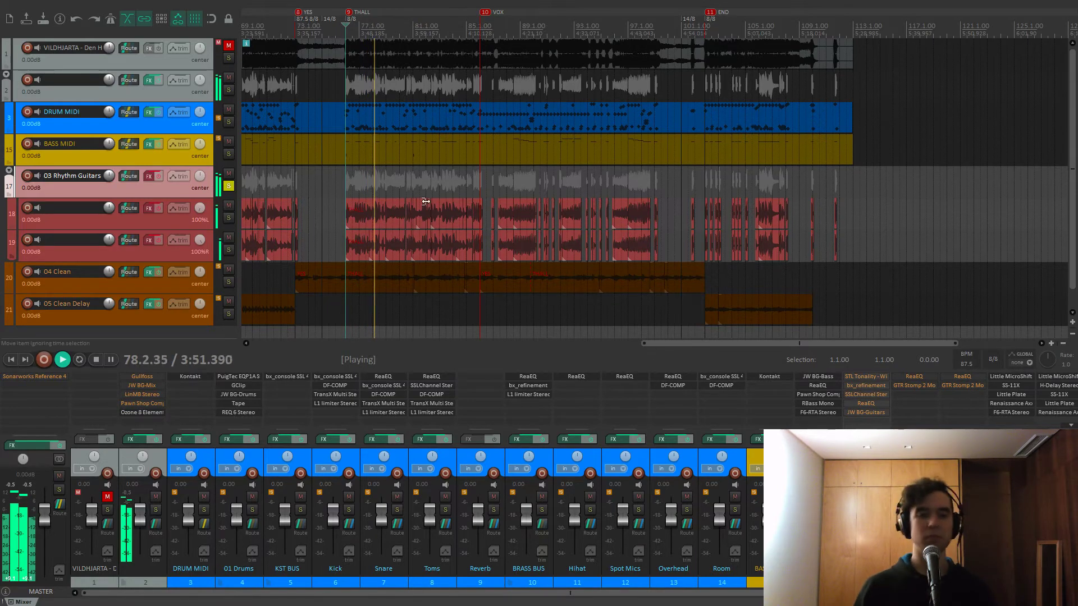
scroll(426, 201, up, 5)
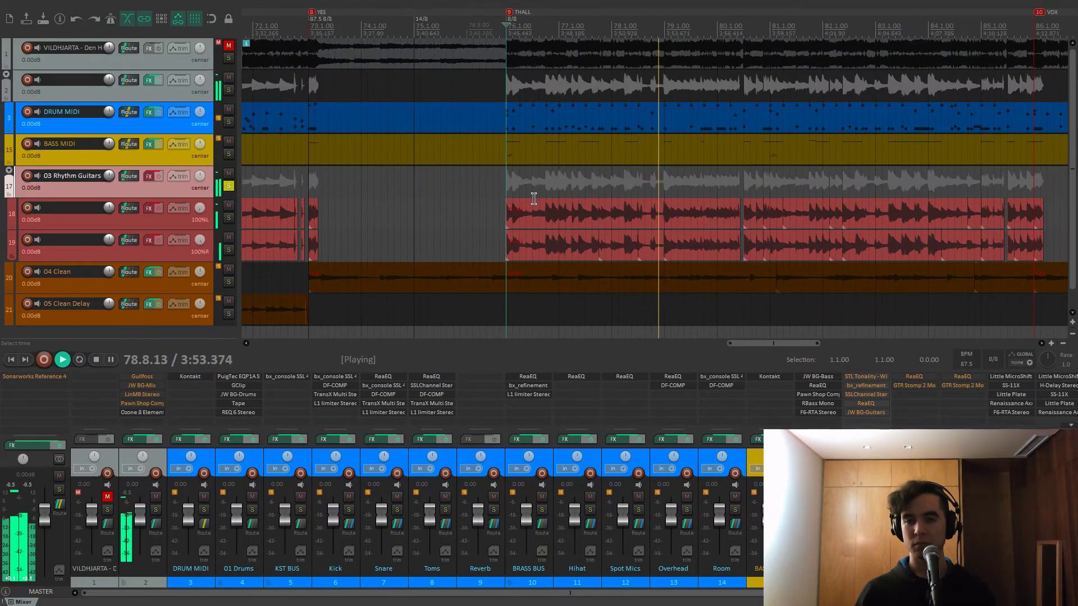
key(space)
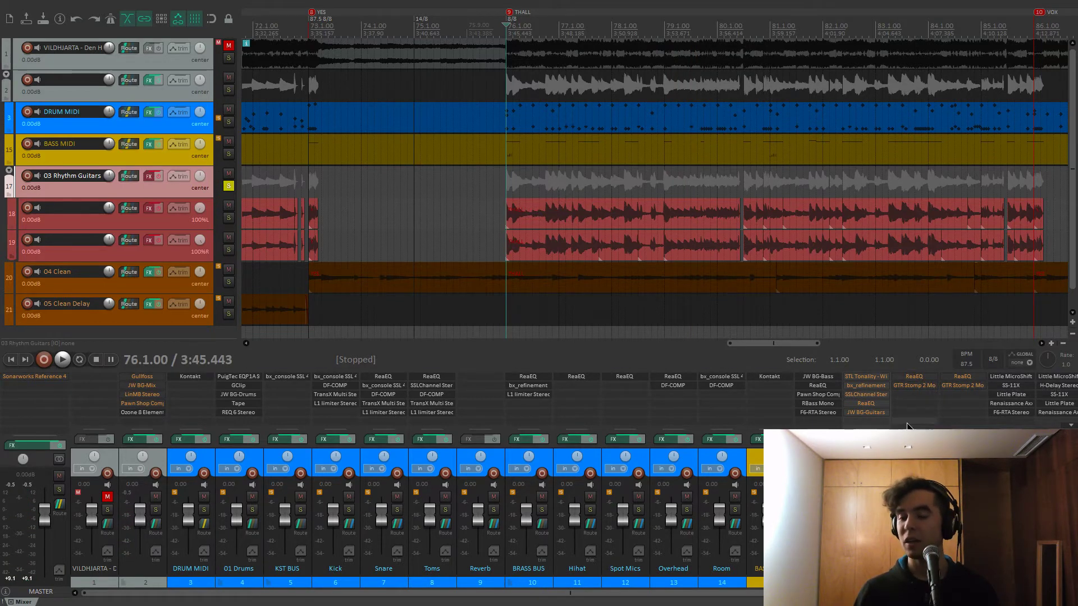
click(228, 217)
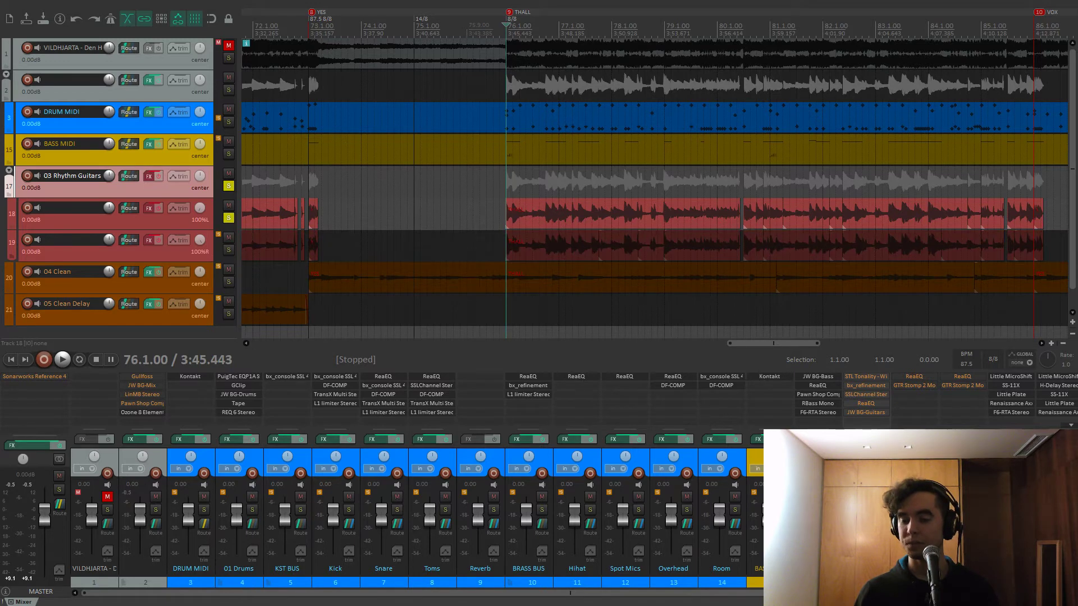
click(921, 381)
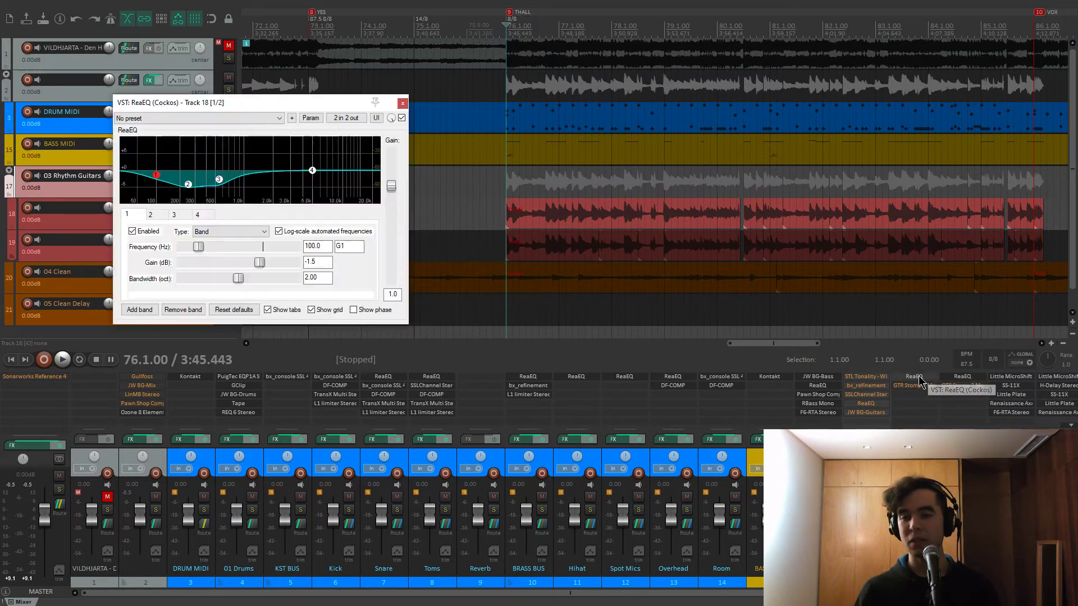
drag(306, 102, 380, 104)
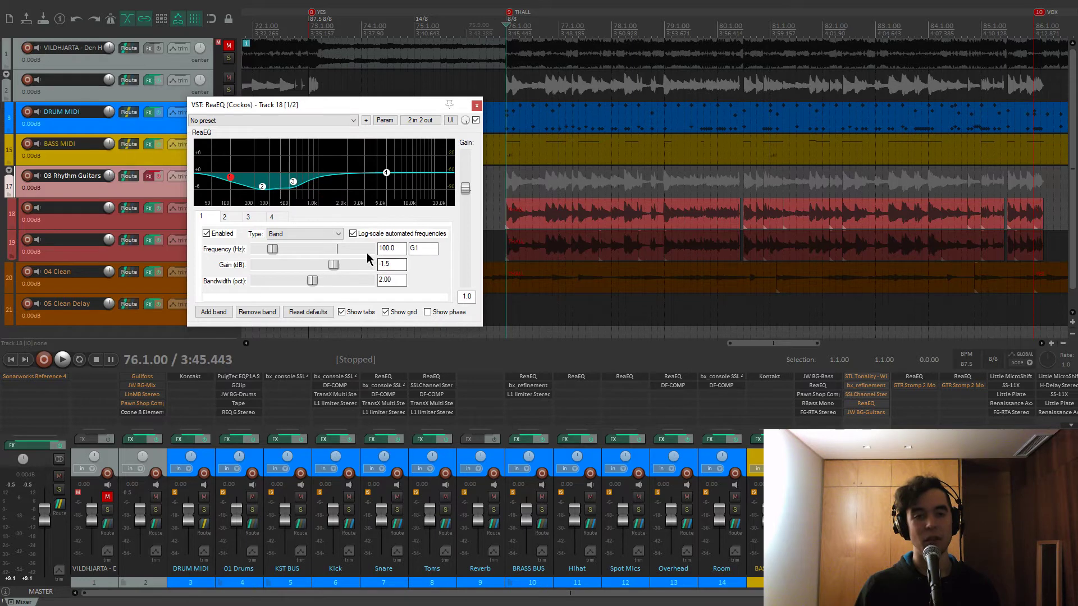
click(262, 186)
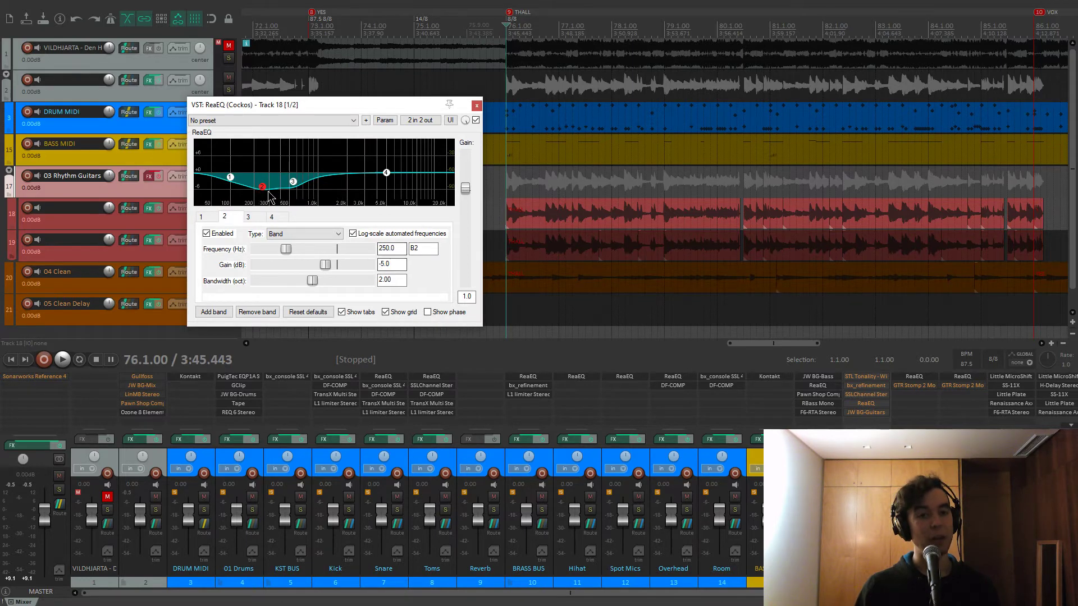
click(292, 181)
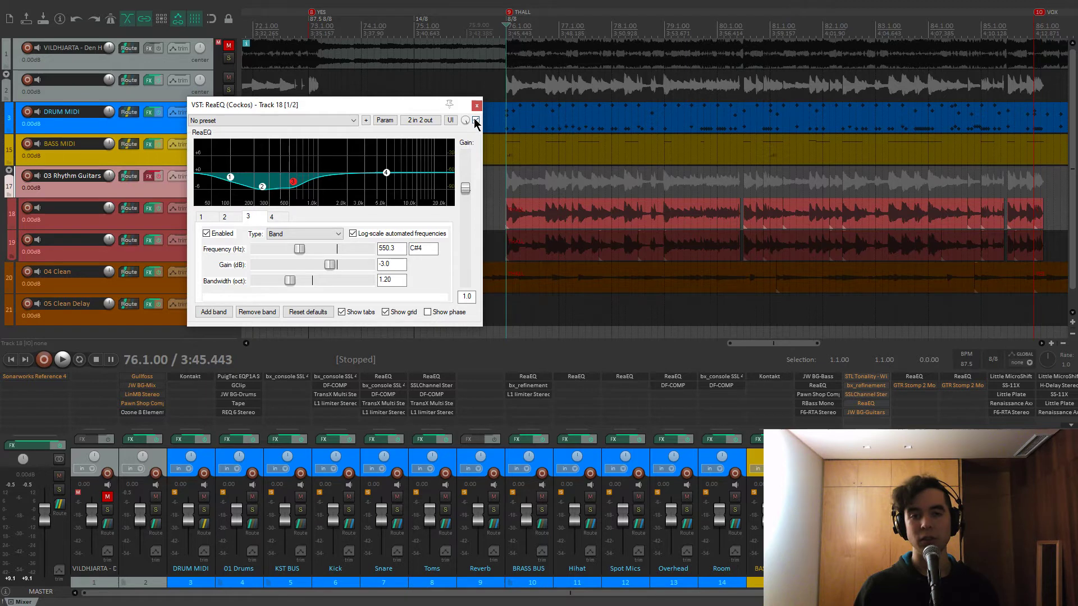
click(84, 220)
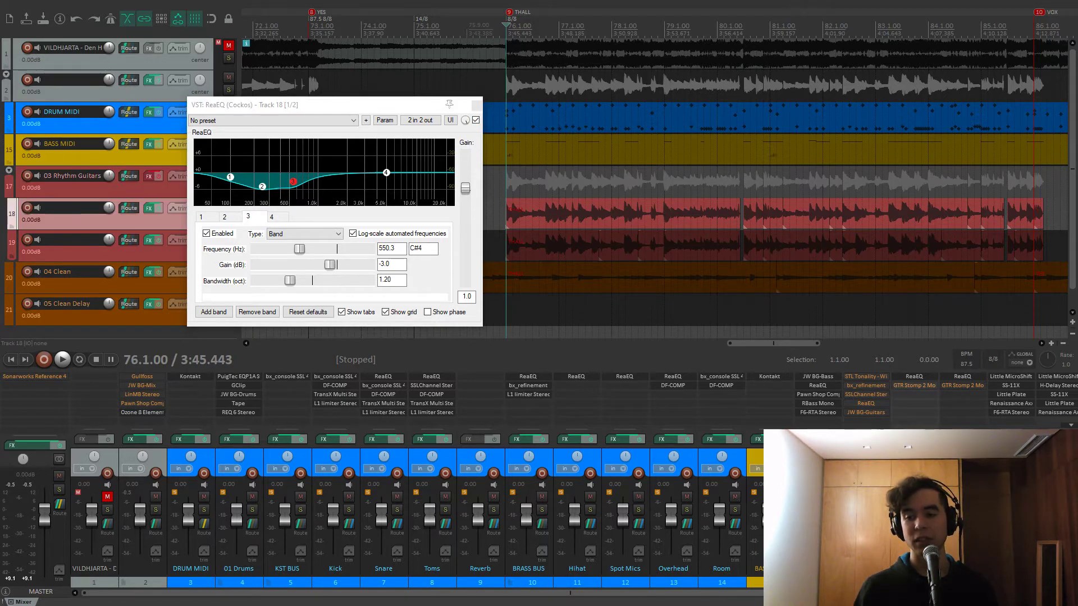
key(space)
click(475, 120)
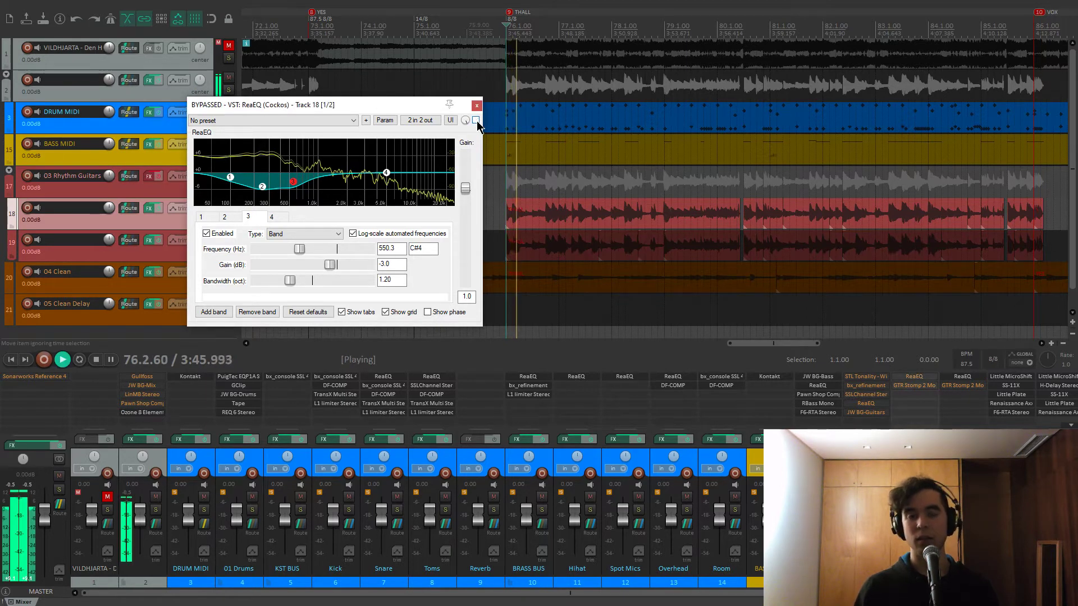
click(476, 120)
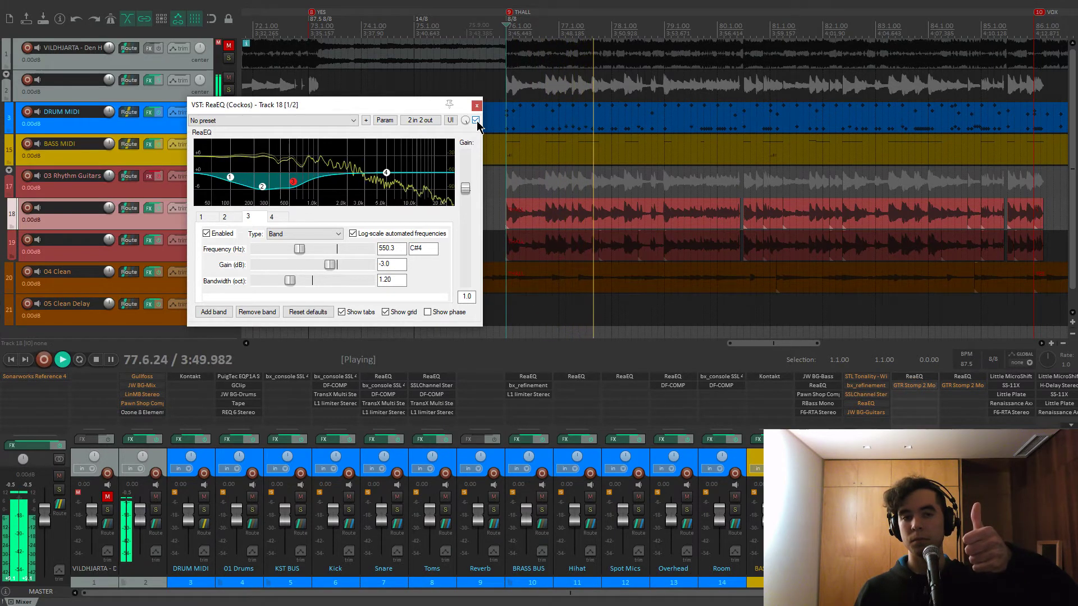
click(476, 120)
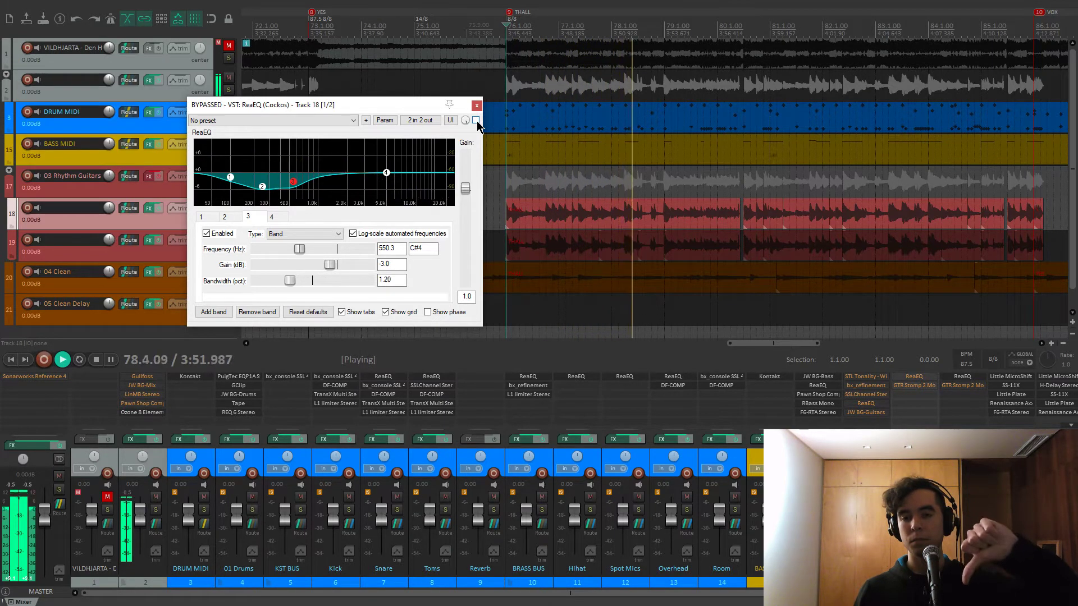
click(475, 120)
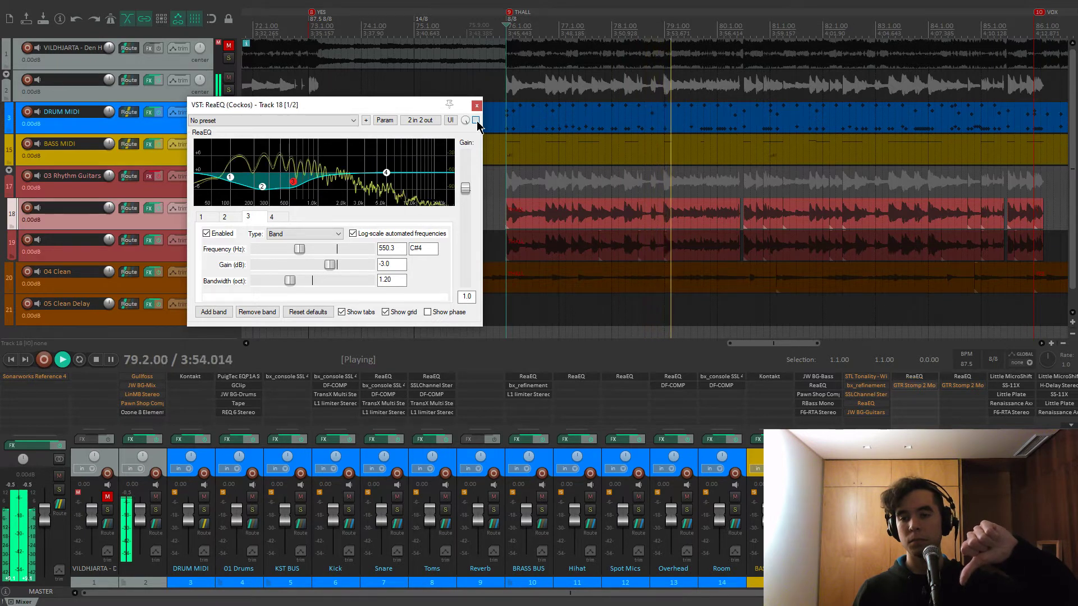
key(space)
key(Home)
key(space)
click(475, 120)
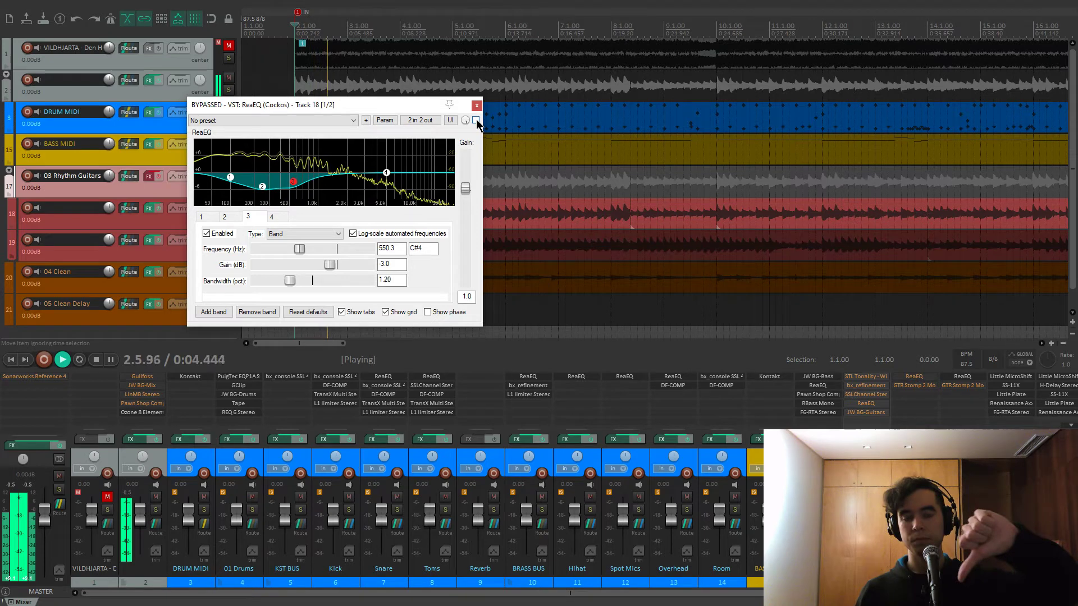
click(476, 120)
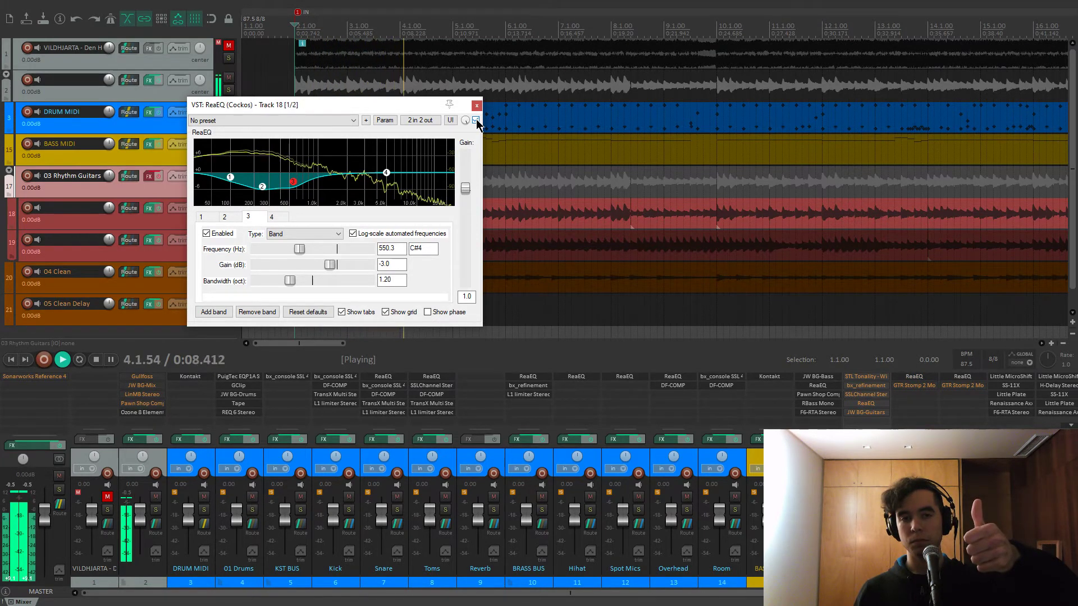
click(476, 120)
click(476, 121)
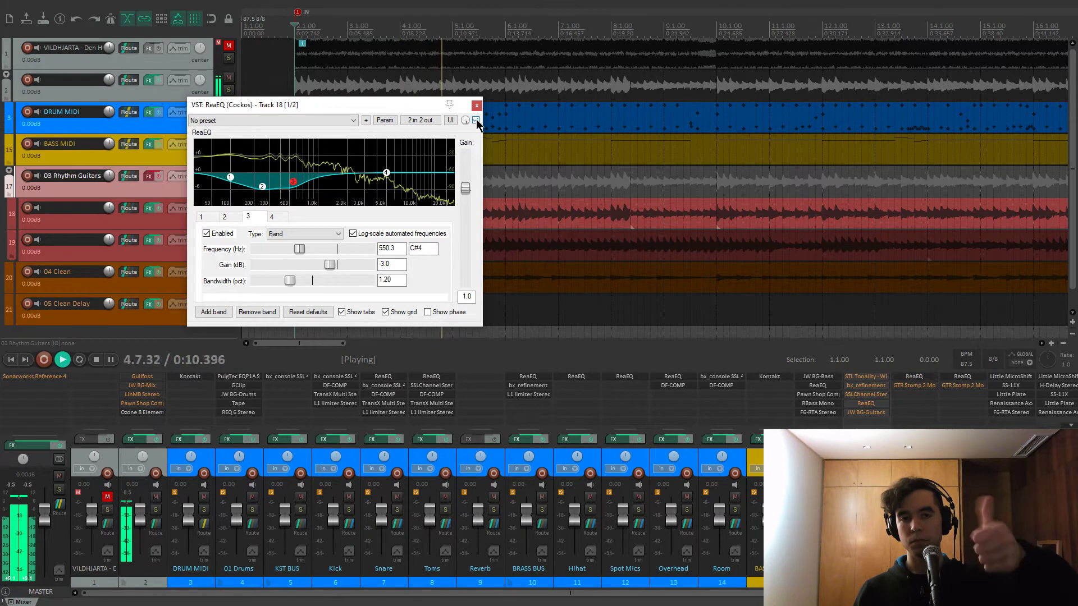
key(space)
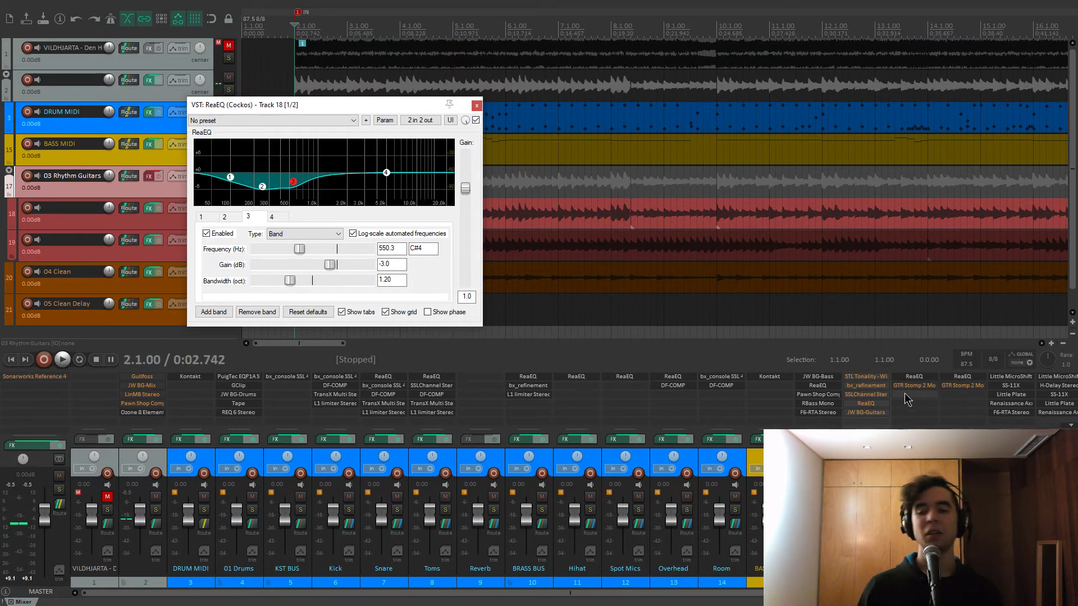
Close the ReaEQ window and take track 18 out of solo, auditioning briefly
click(477, 106)
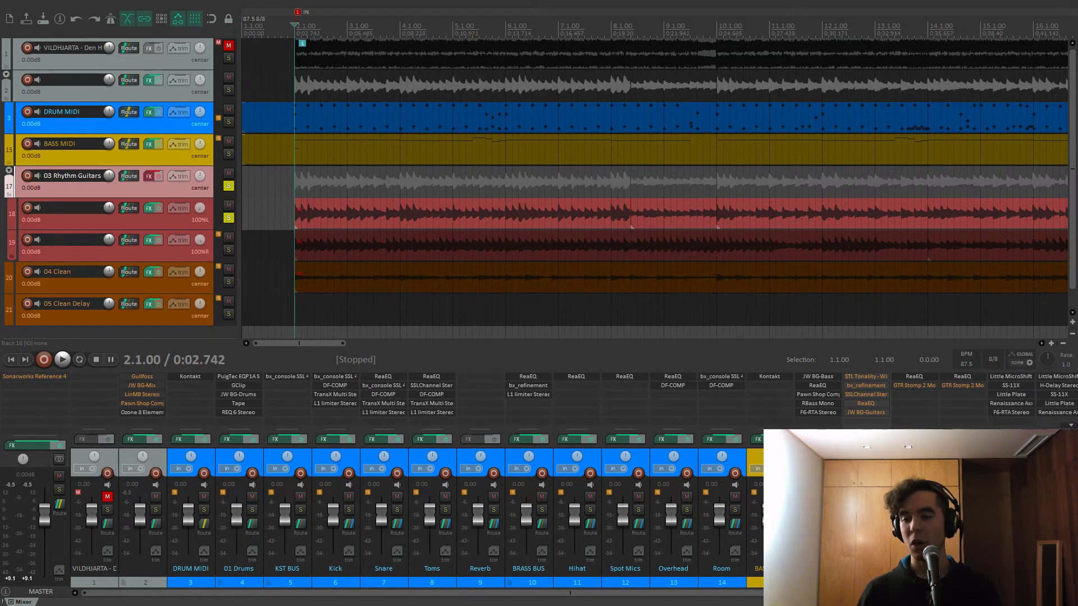
click(228, 217)
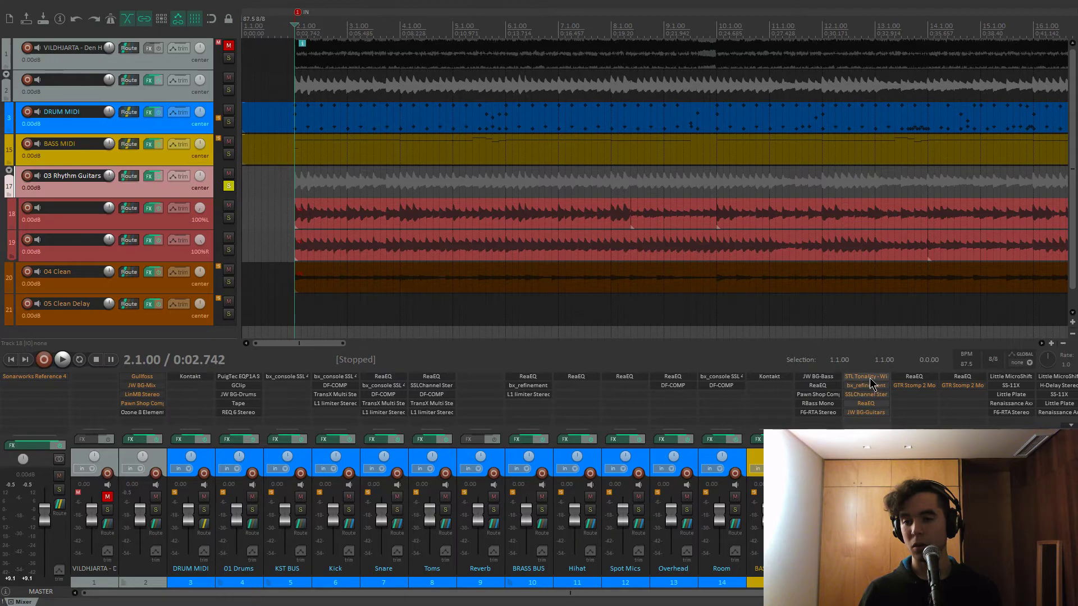
key(space)
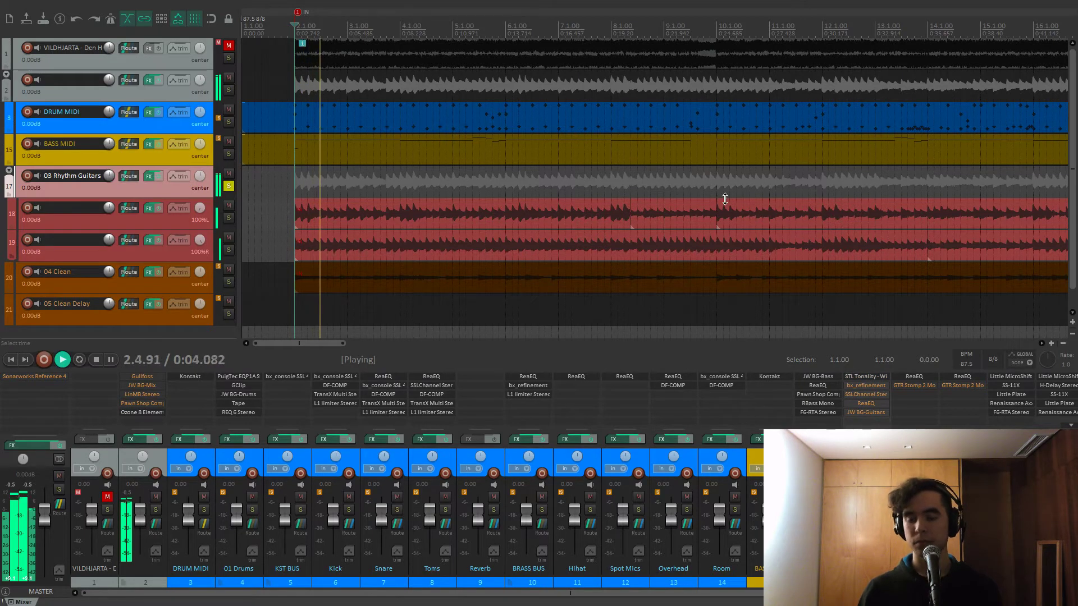
scroll(859, 305, down, 4)
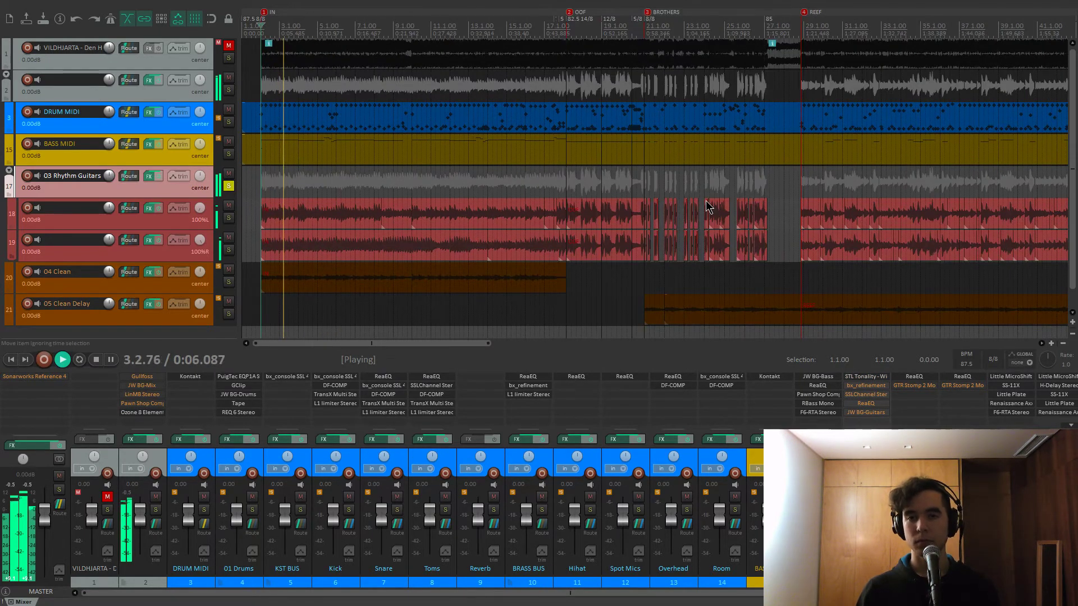
key(space)
From the OOF marker at bar 18, bypass ReaEQ on both guitar tracks during playback
key(2)
scroll(664, 218, up, 2)
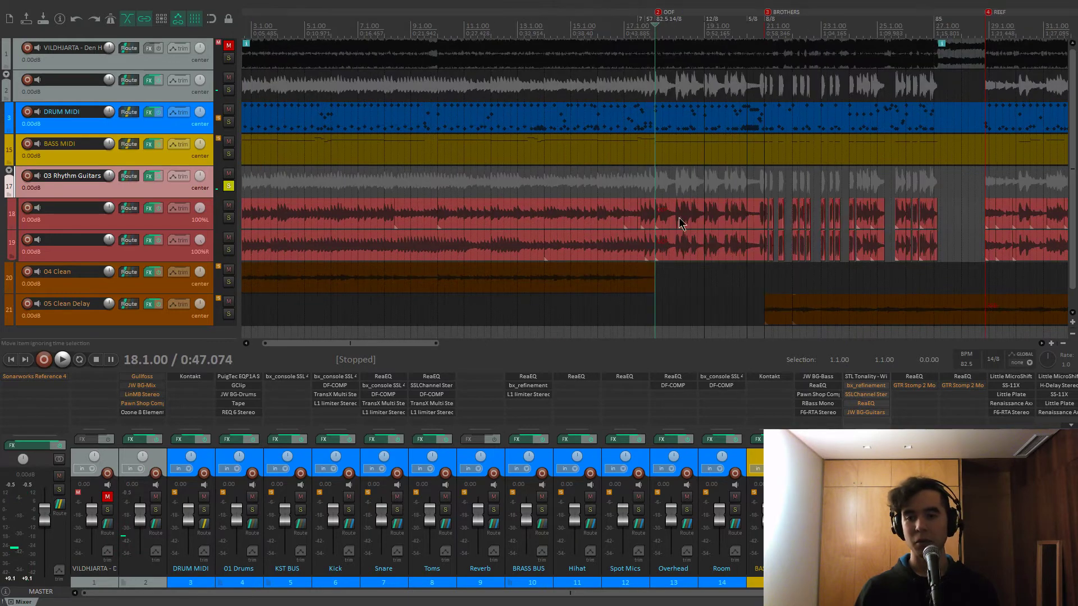
scroll(664, 218, up, 2)
key(space)
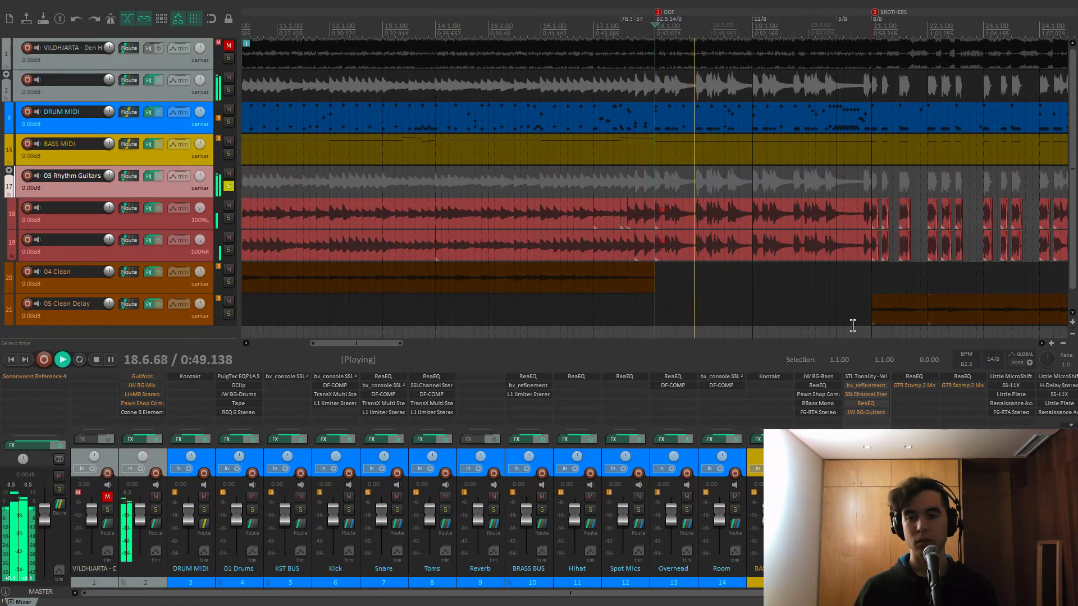
shift+click(915, 378)
shift+click(946, 376)
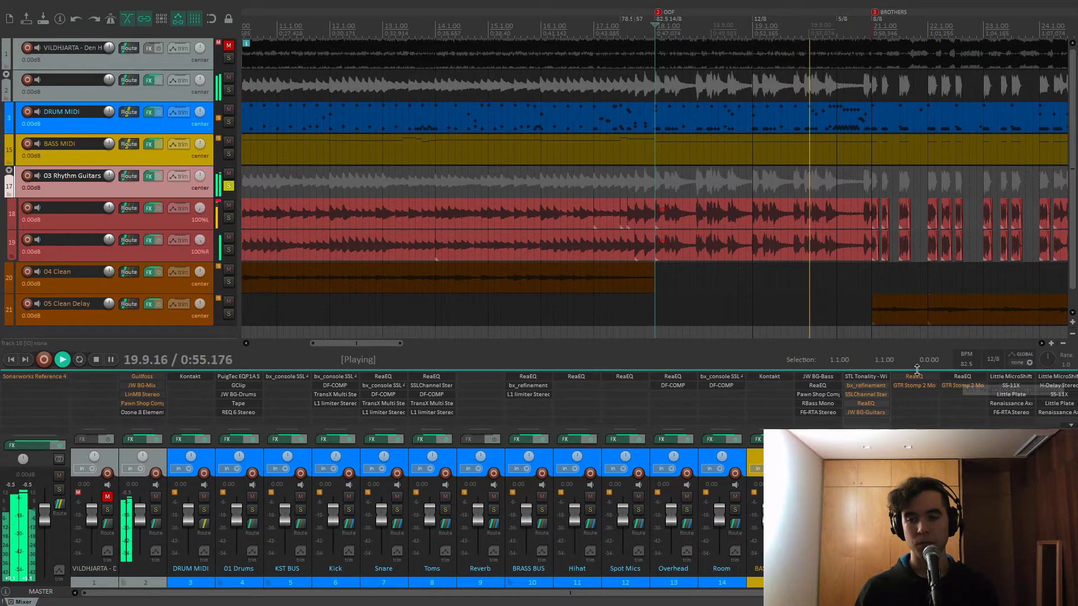
key(space)
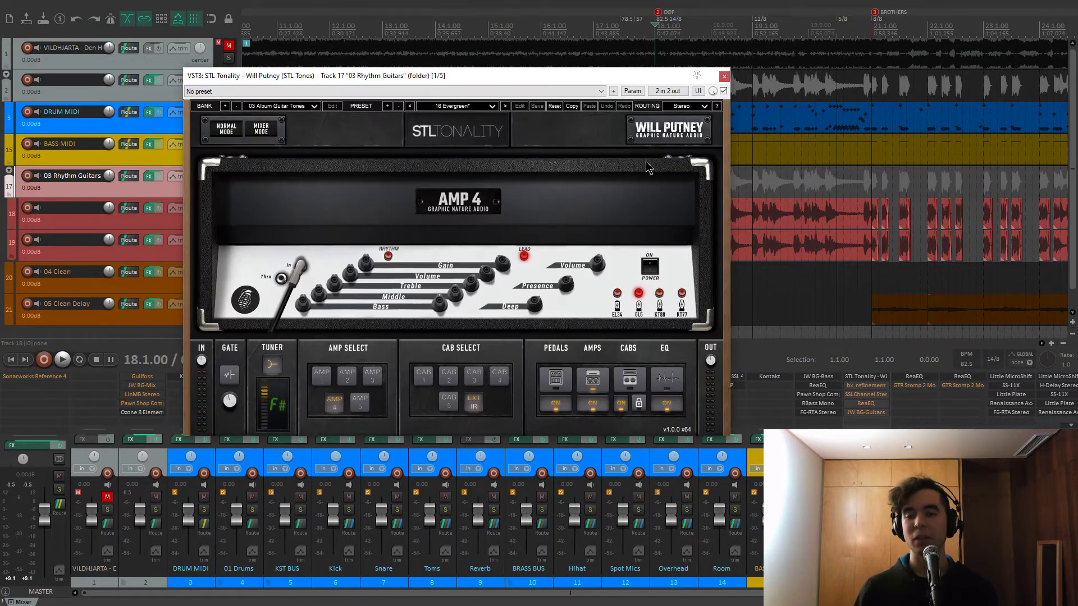
Position the STL Tonality window, confirm the 16 Evergreen preset, and audition the amp
drag(623, 83, 576, 77)
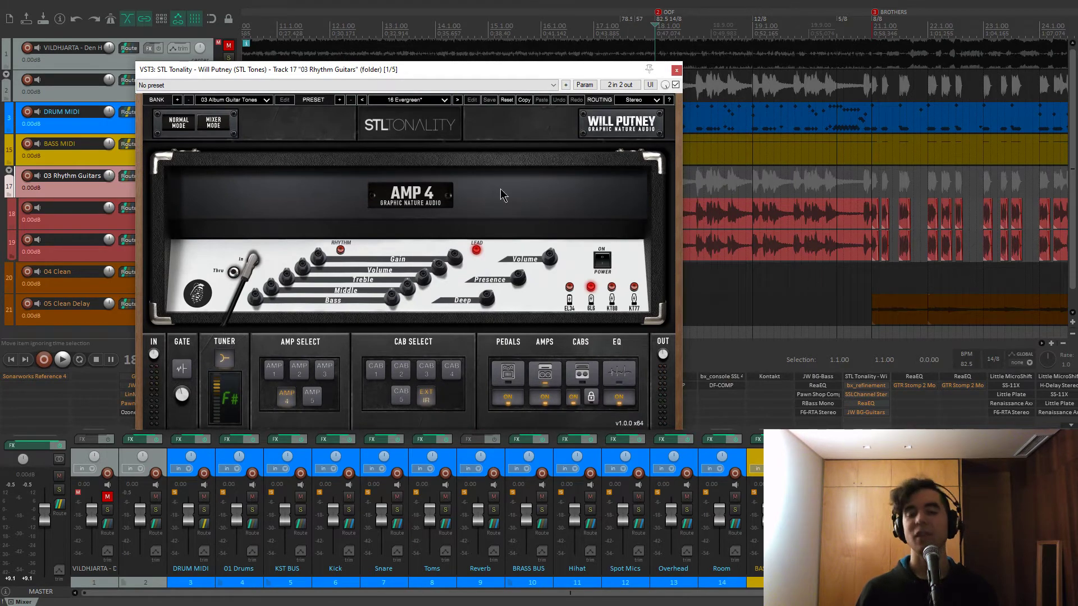
drag(524, 85, 454, 64)
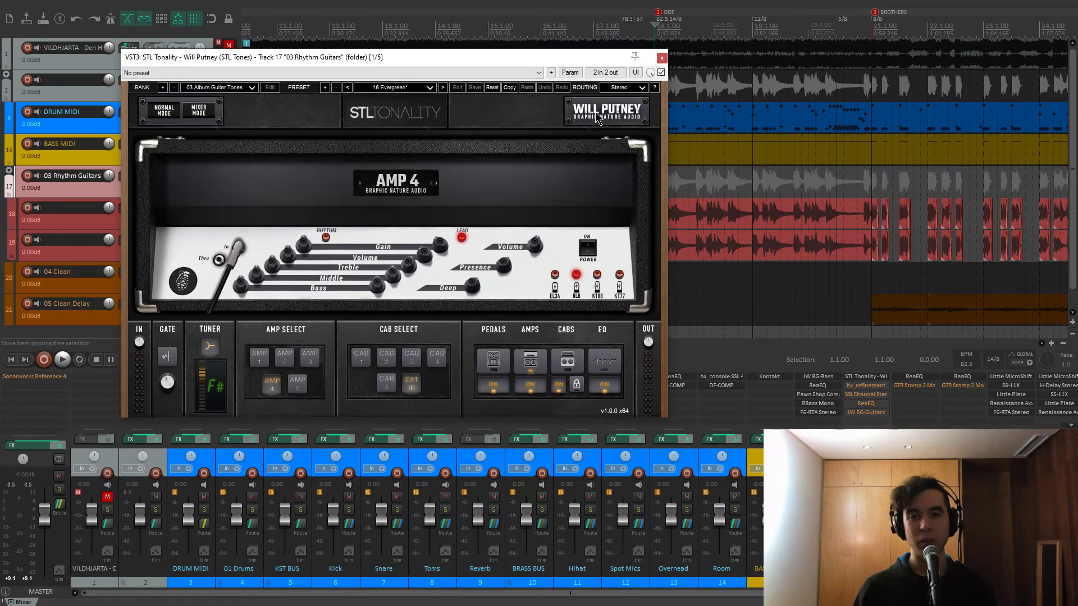
drag(397, 60, 398, 66)
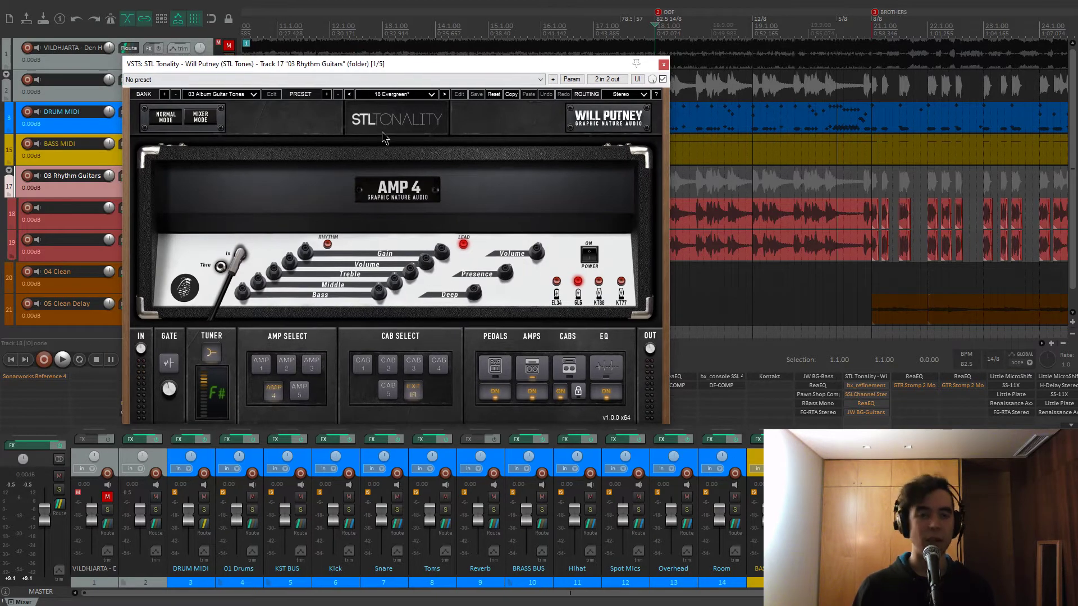
click(397, 96)
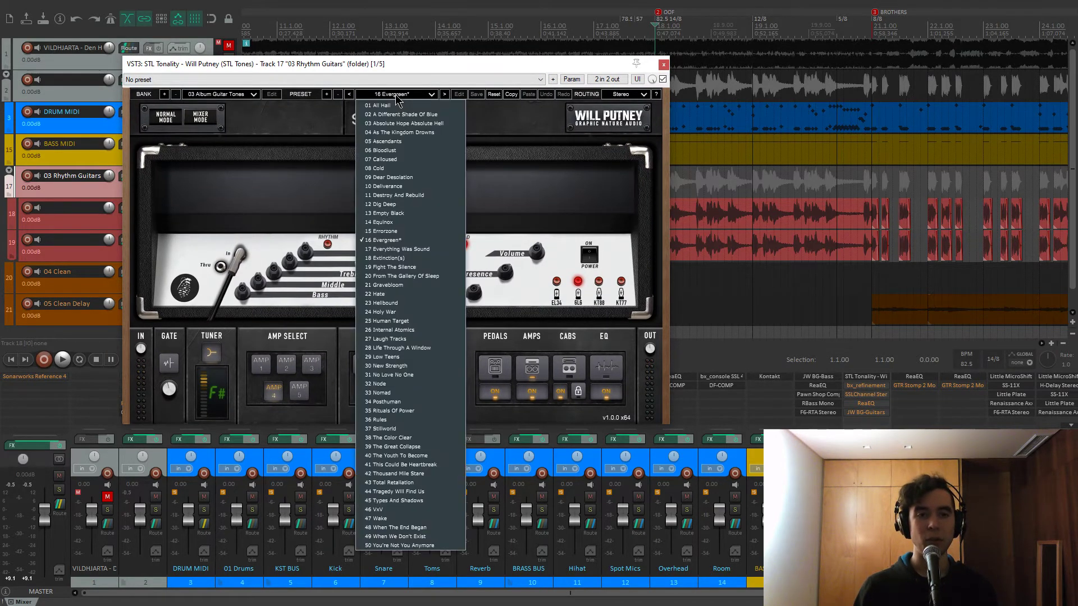
click(386, 240)
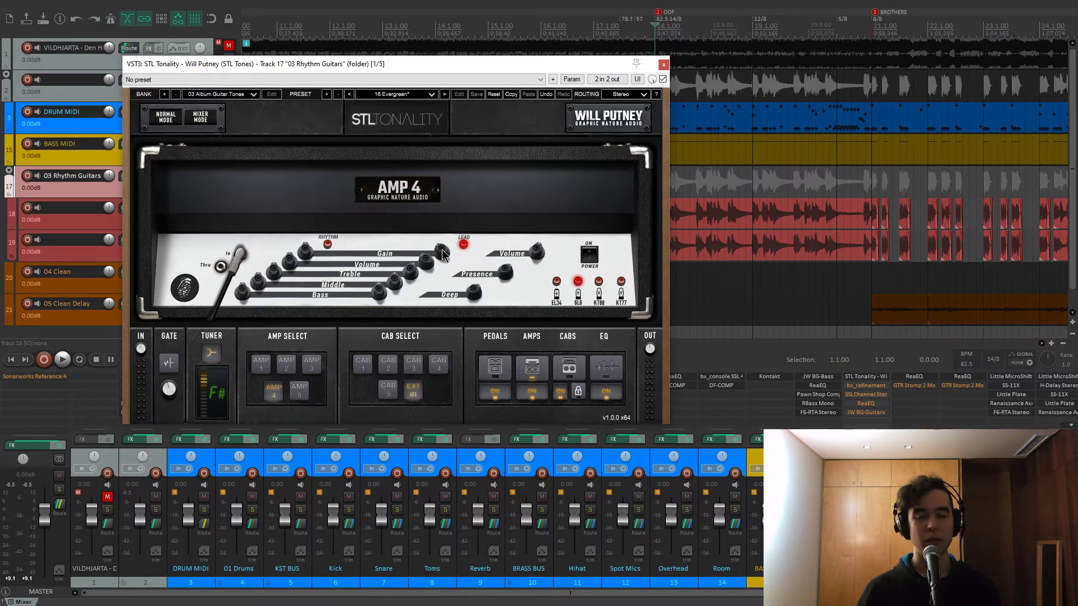
key(space)
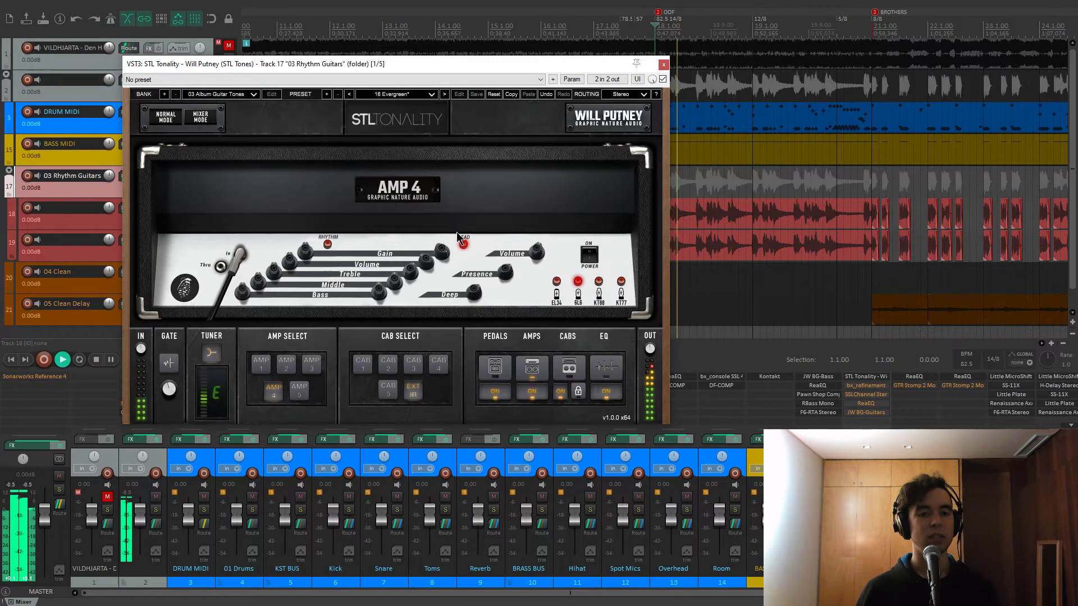
key(space)
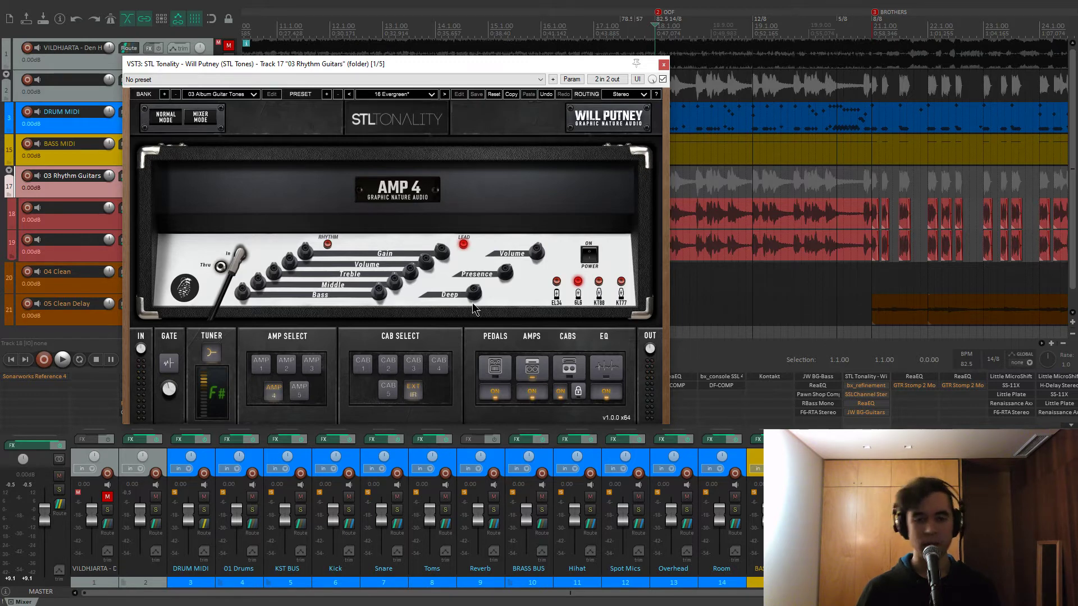
Show STL Tonality's parametric EQ and compare it switched off and back on during playback
click(613, 371)
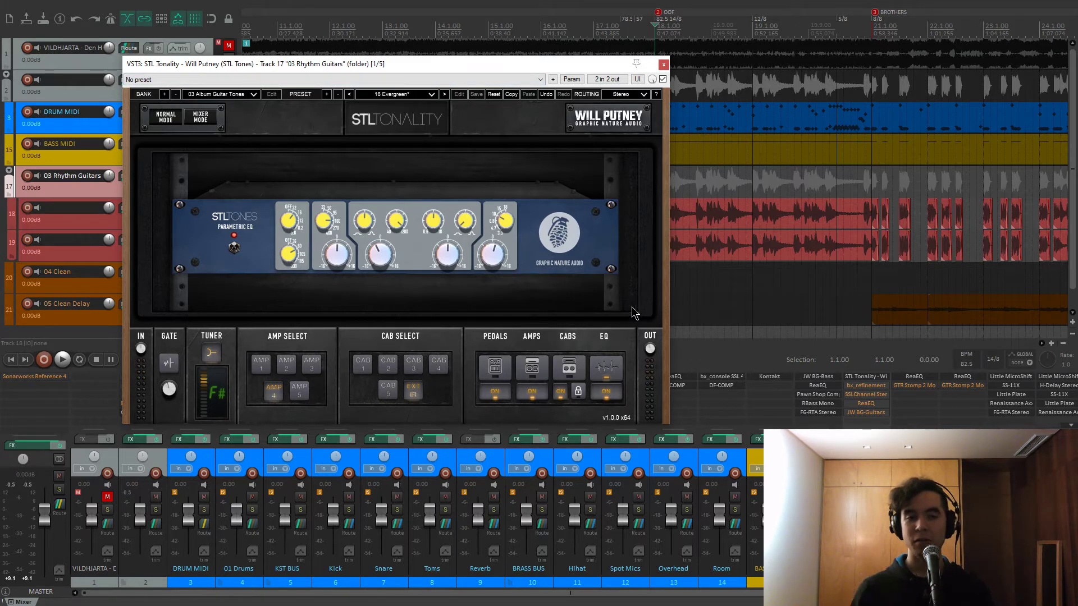
click(234, 248)
key(space)
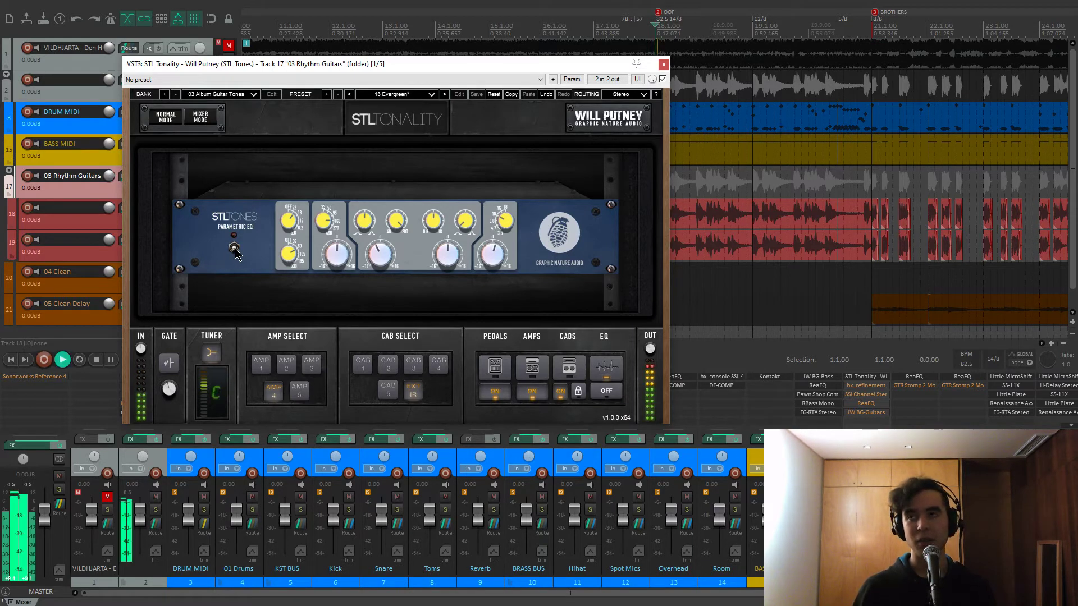
click(716, 289)
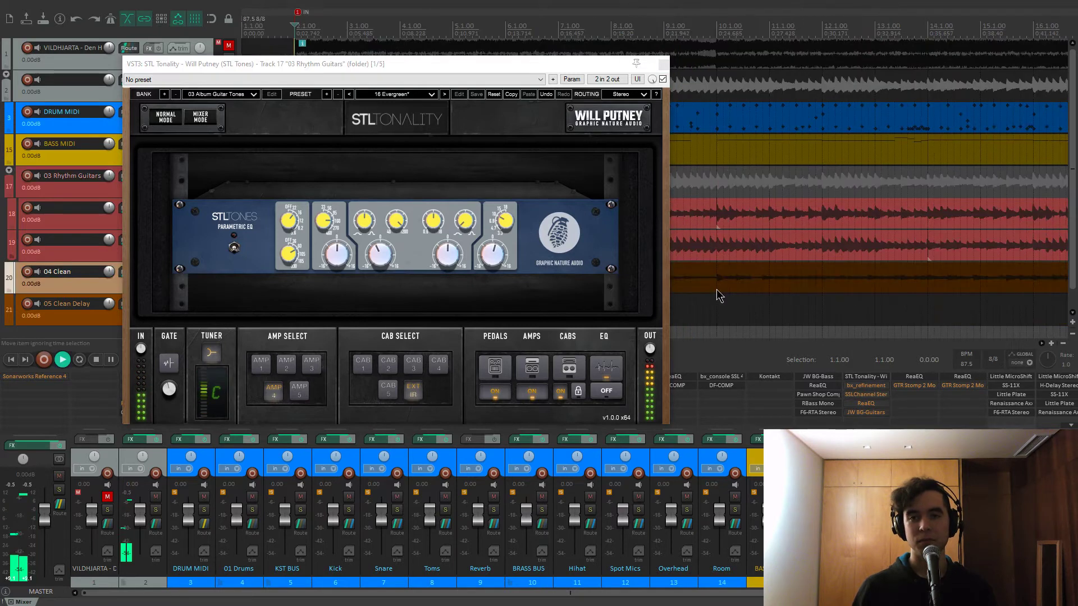
click(236, 252)
click(238, 253)
click(238, 253)
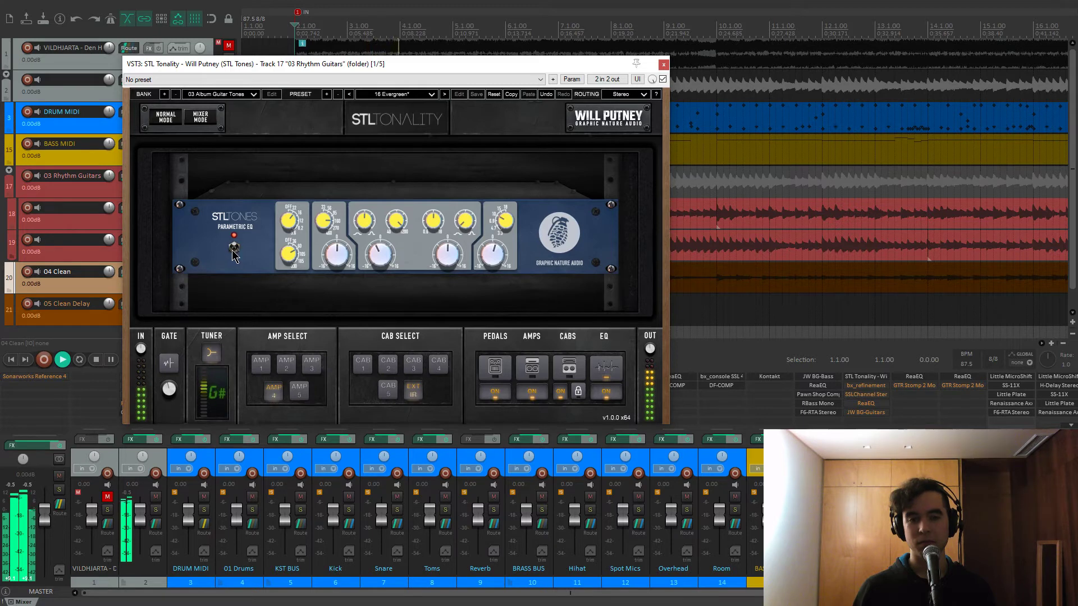
key(space)
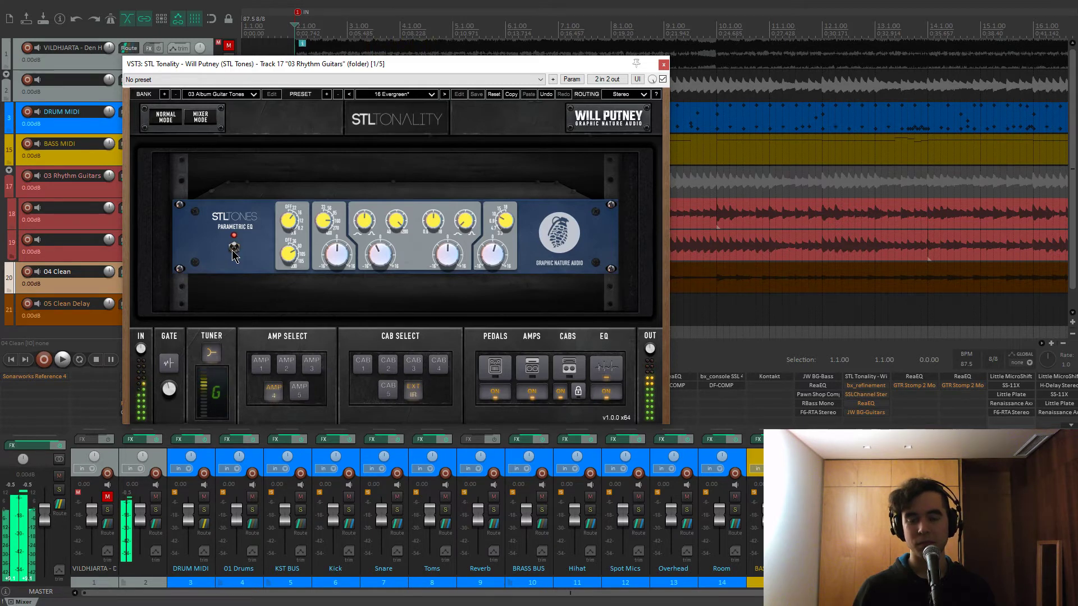
Audition the EQ band gain boosted to 16 dB, then close STL Tonality
mouse_move(379, 256)
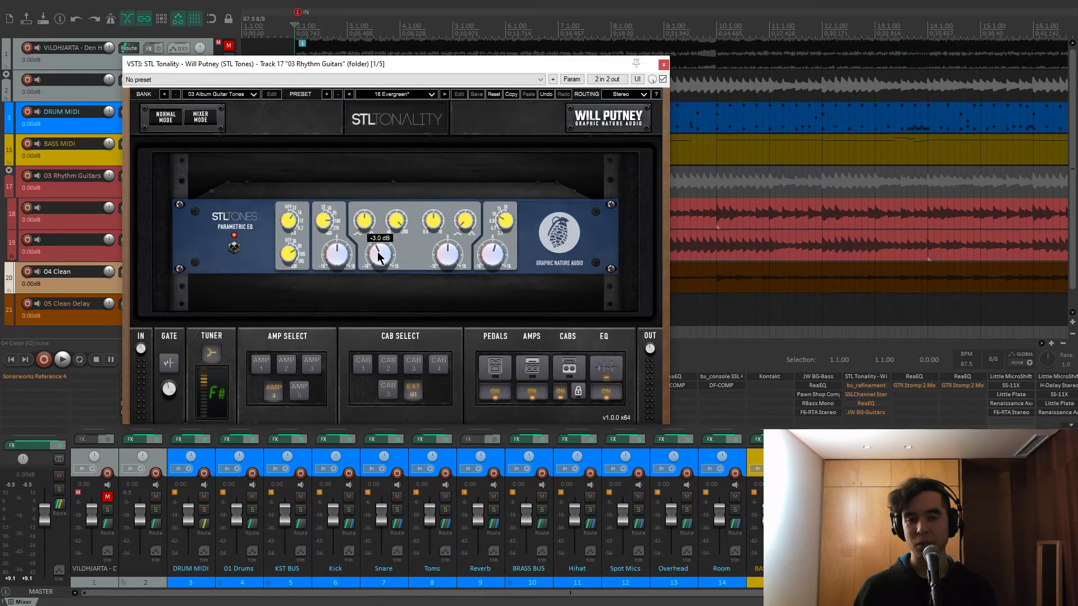
mouse_move(395, 225)
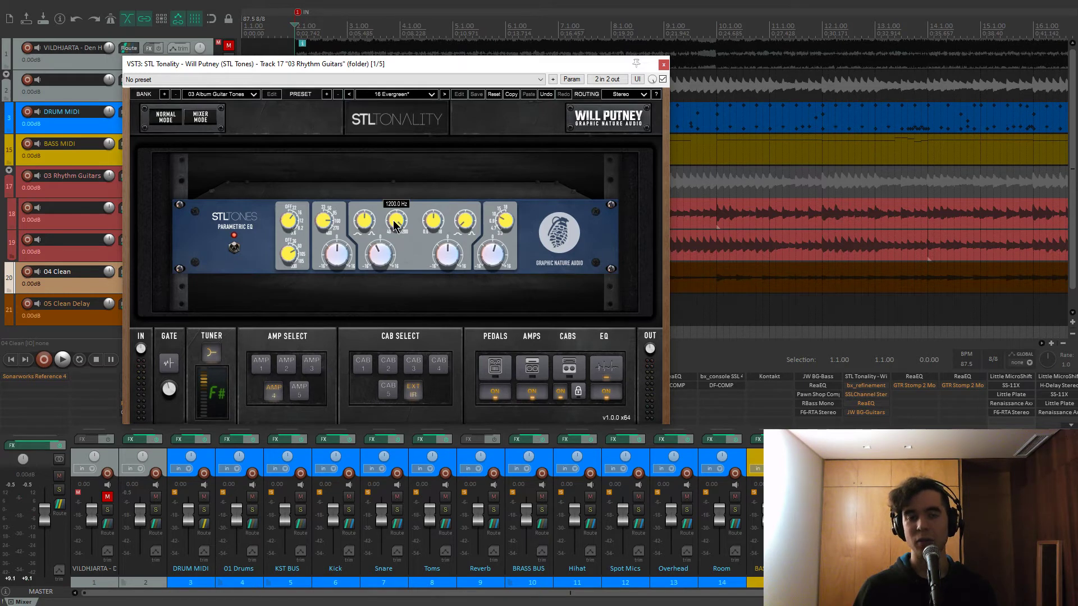
key(space)
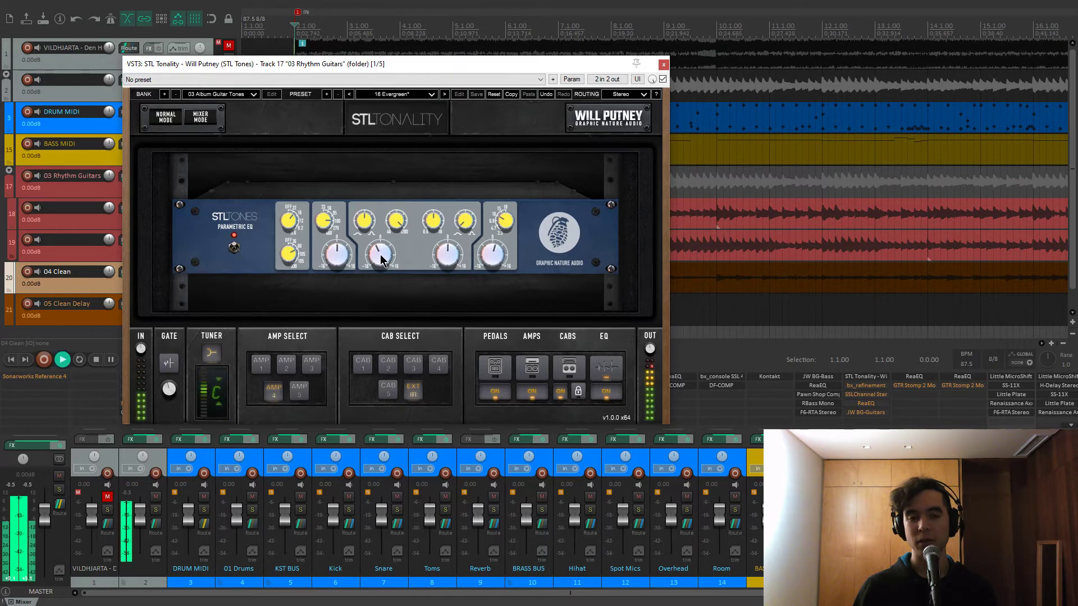
mouse_move(381, 259)
mouse_down()
mouse_move(389, 215)
mouse_move(379, 255)
mouse_up()
key(space)
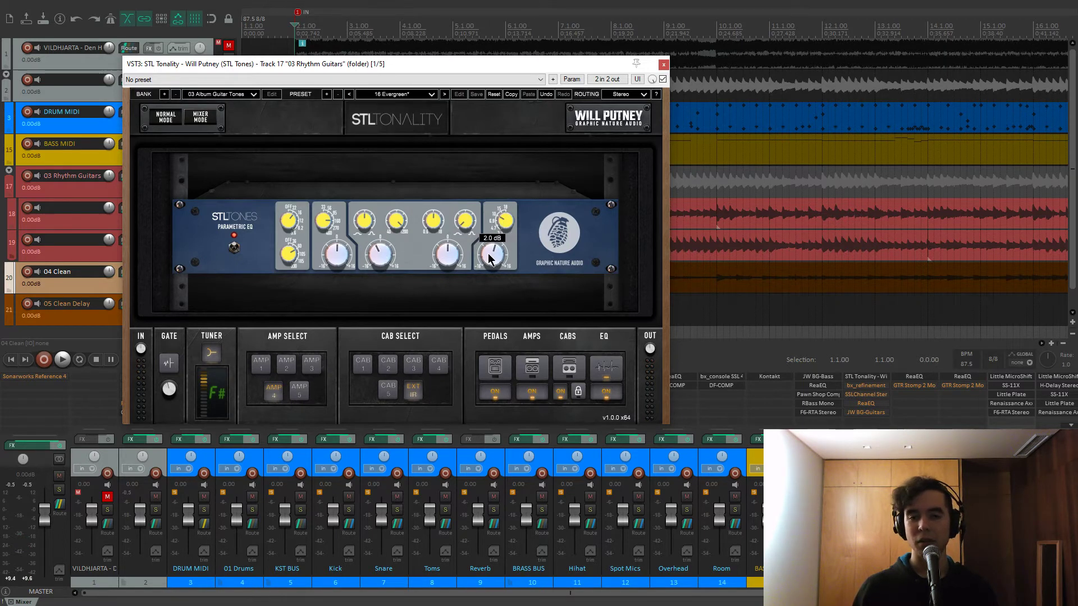
click(663, 65)
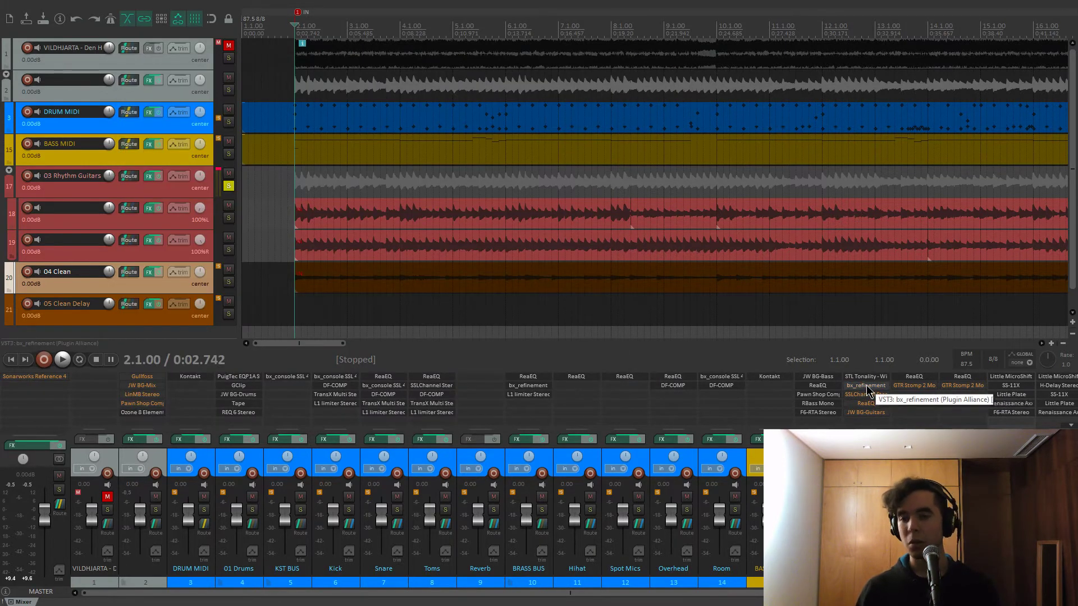
Turn off bx_refinement's Solo Filter, audition damping at about -12.7 dB, and close the plugin
click(868, 388)
drag(465, 142, 473, 123)
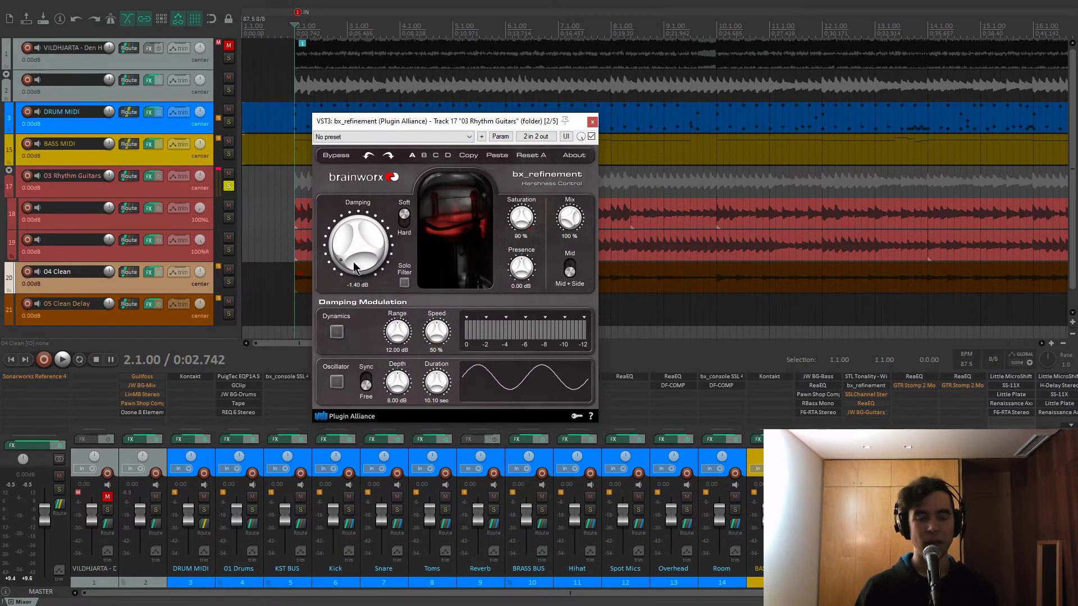
click(404, 283)
key(space)
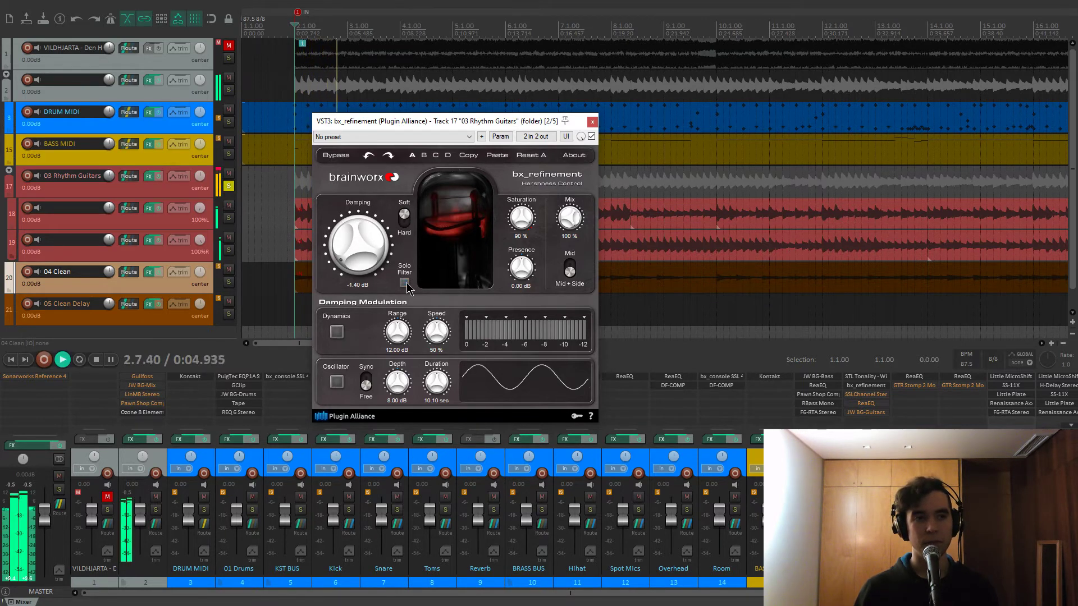
drag(344, 257, 324, 279)
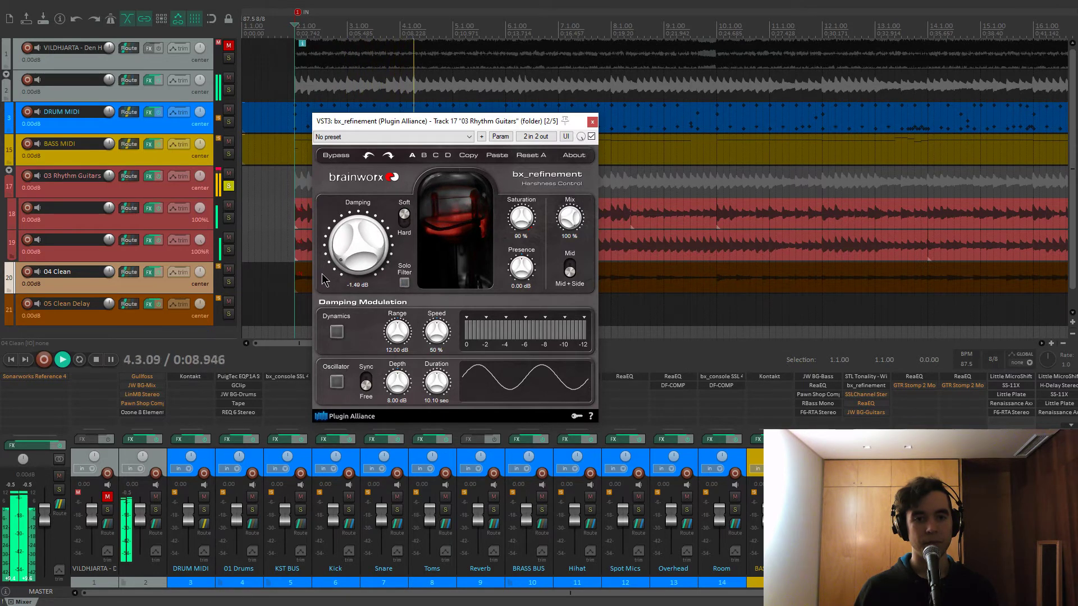
key(space)
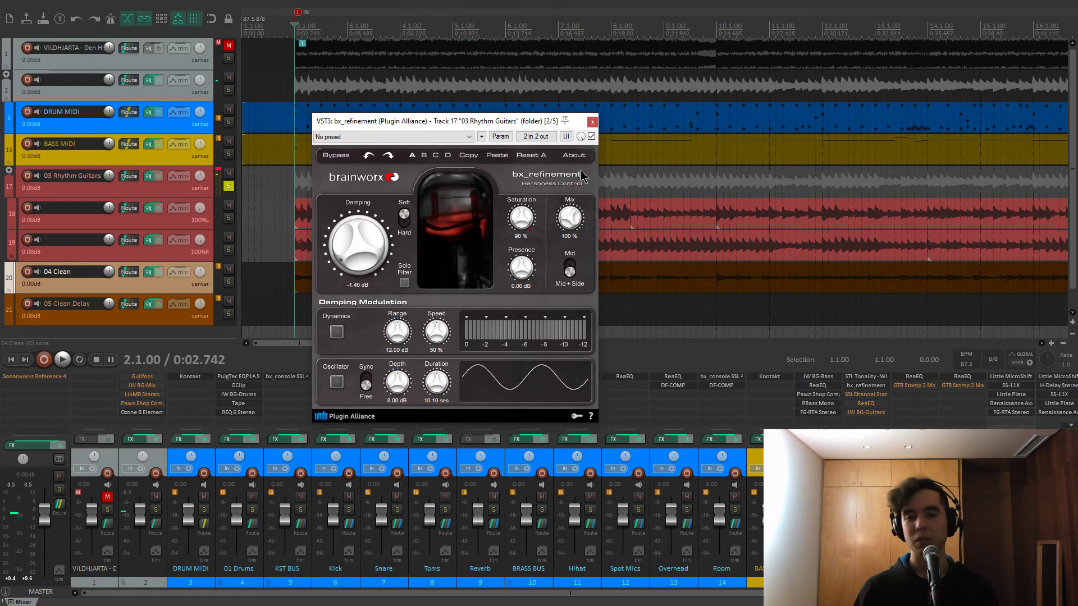
click(592, 122)
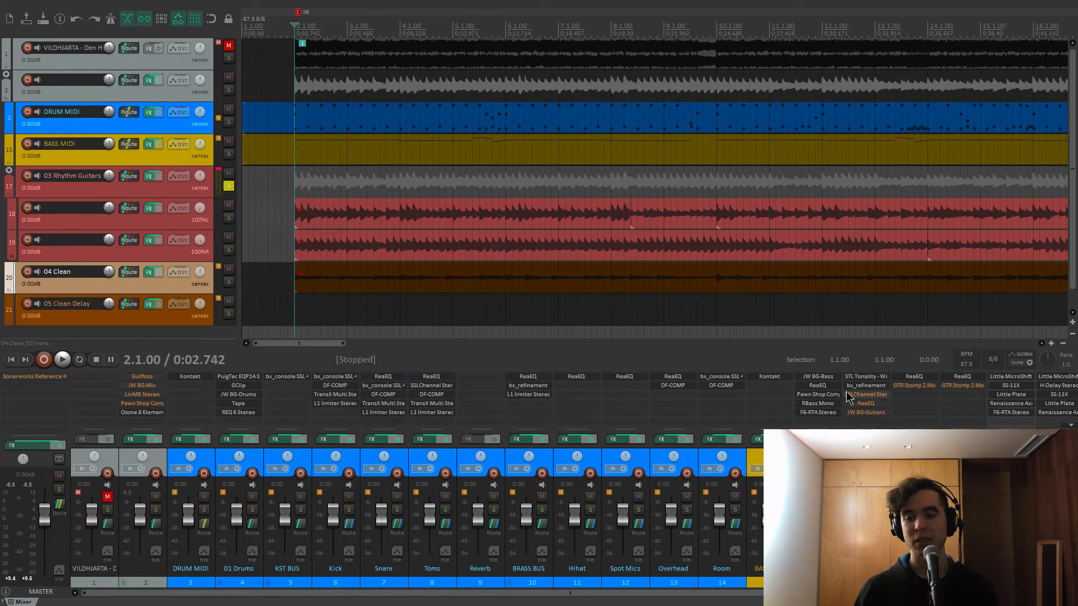
Open the SSL E-Channel on the rhythm guitars and check its low-mid frequency and gain
click(866, 394)
drag(149, 41, 358, 62)
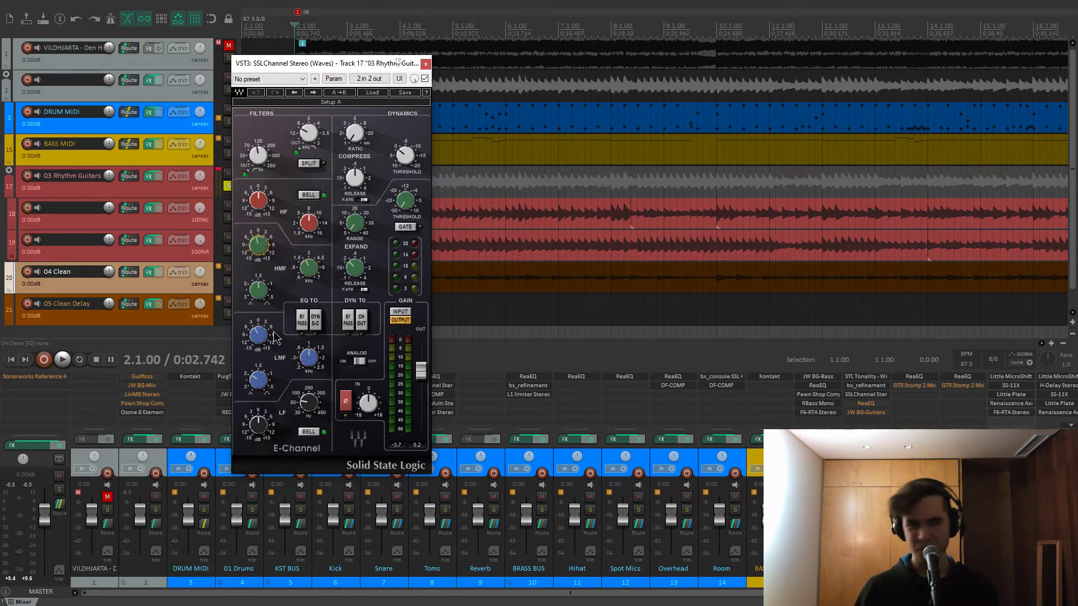
click(313, 360)
click(258, 335)
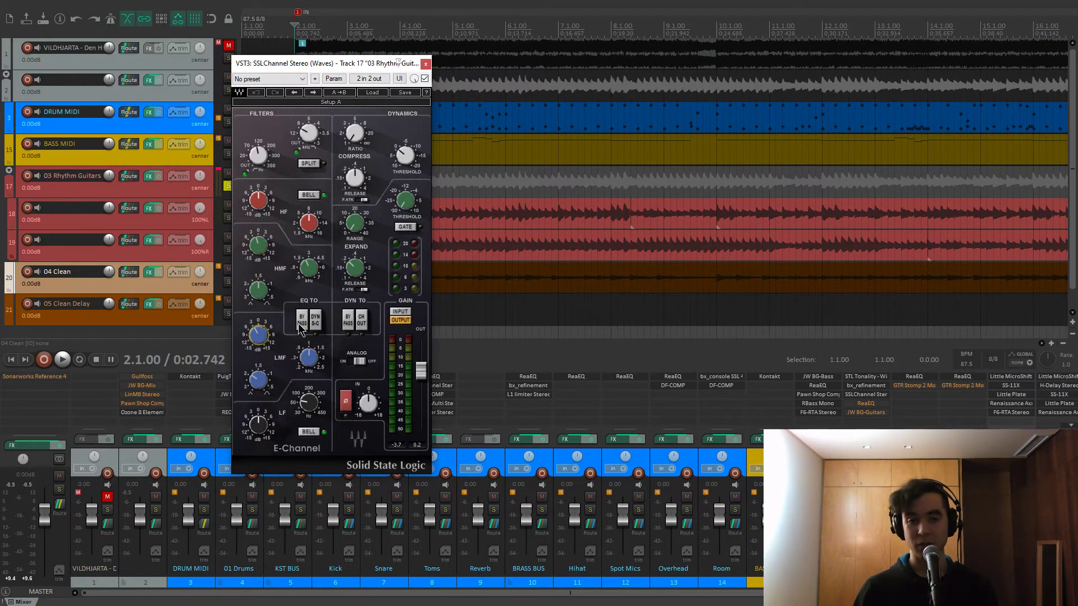
Toggle the SSL channel bypass during playback, leave it enabled, and close it
click(425, 79)
key(space)
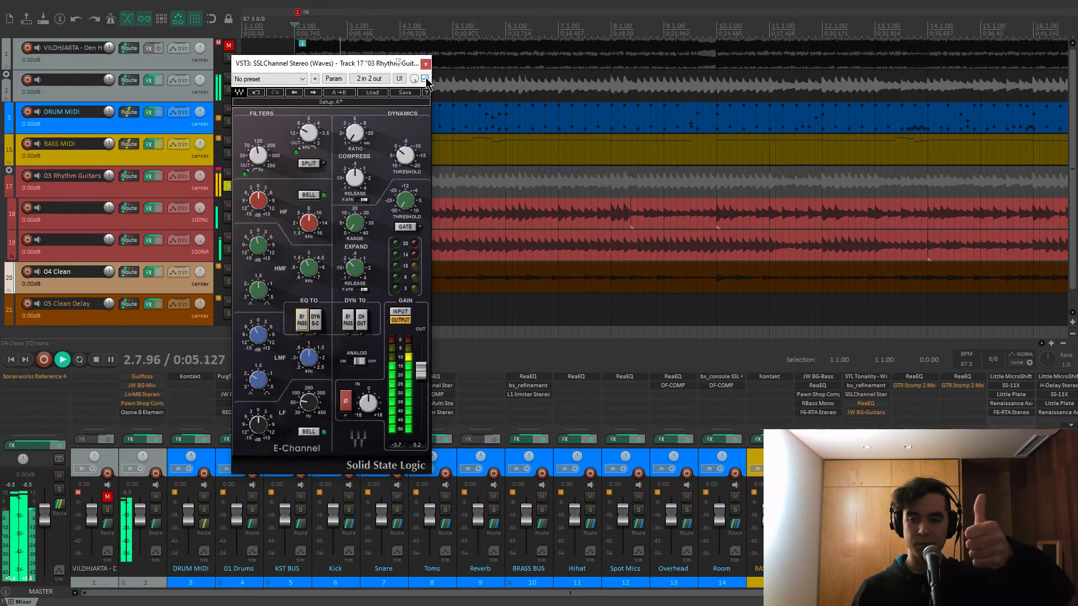
click(425, 79)
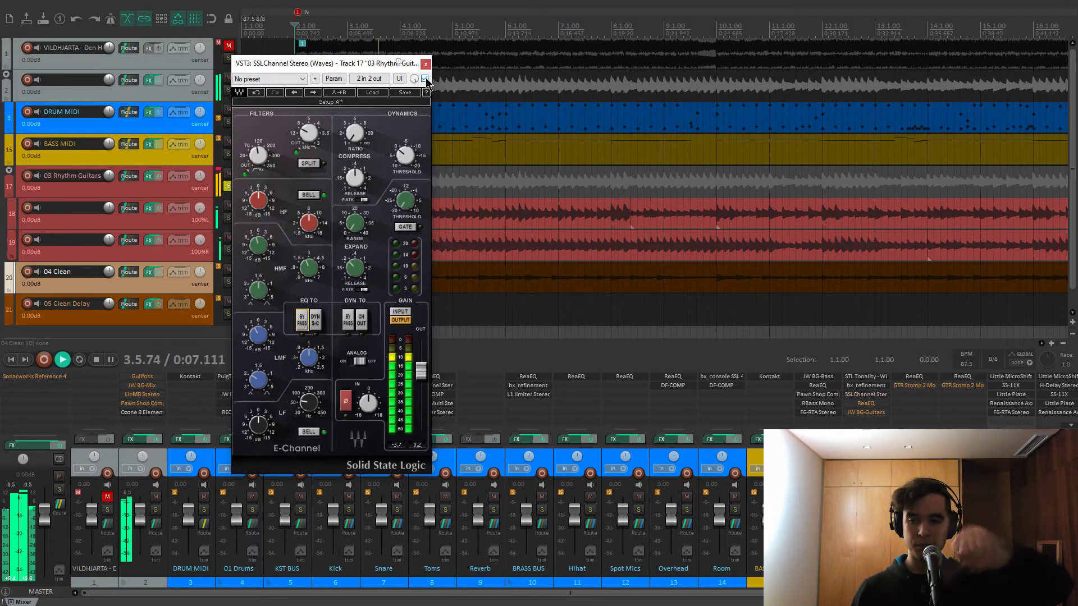
click(425, 79)
click(425, 79)
key(space)
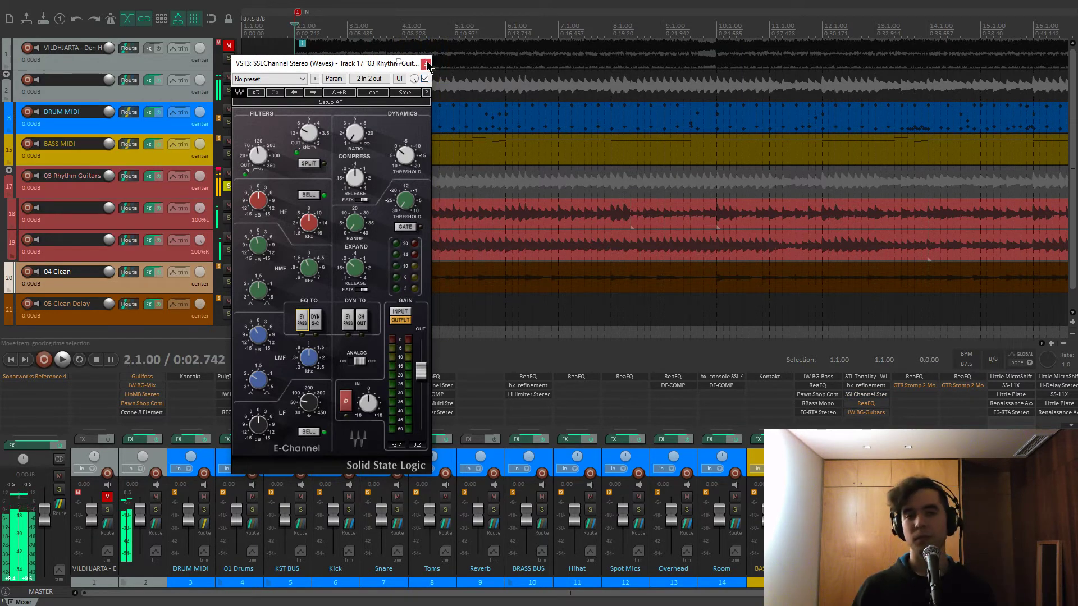
click(425, 64)
Open the rhythm guitars' ReaEQ and try a deeper band 5 cut, undoing it back to −1.0 dB
click(853, 405)
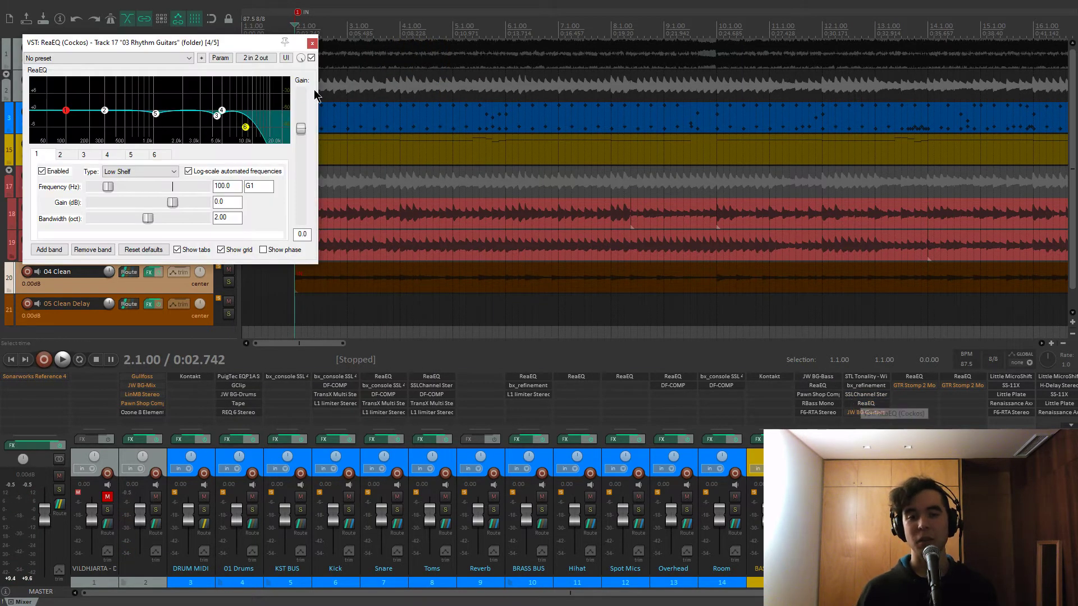
drag(247, 42, 447, 82)
click(354, 151)
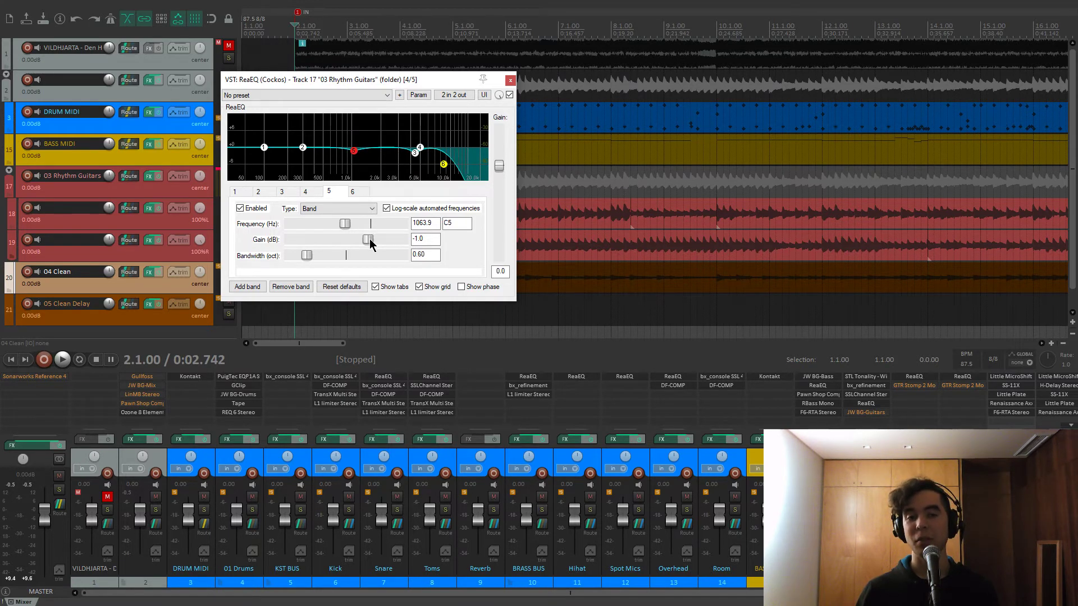
drag(370, 241, 347, 241)
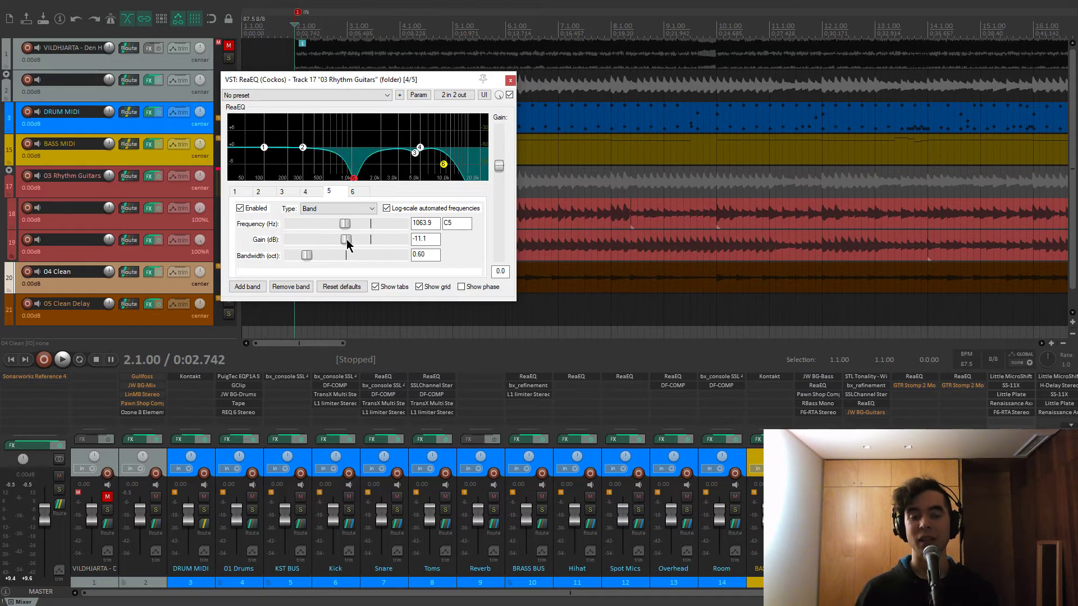
key(ctrl+z)
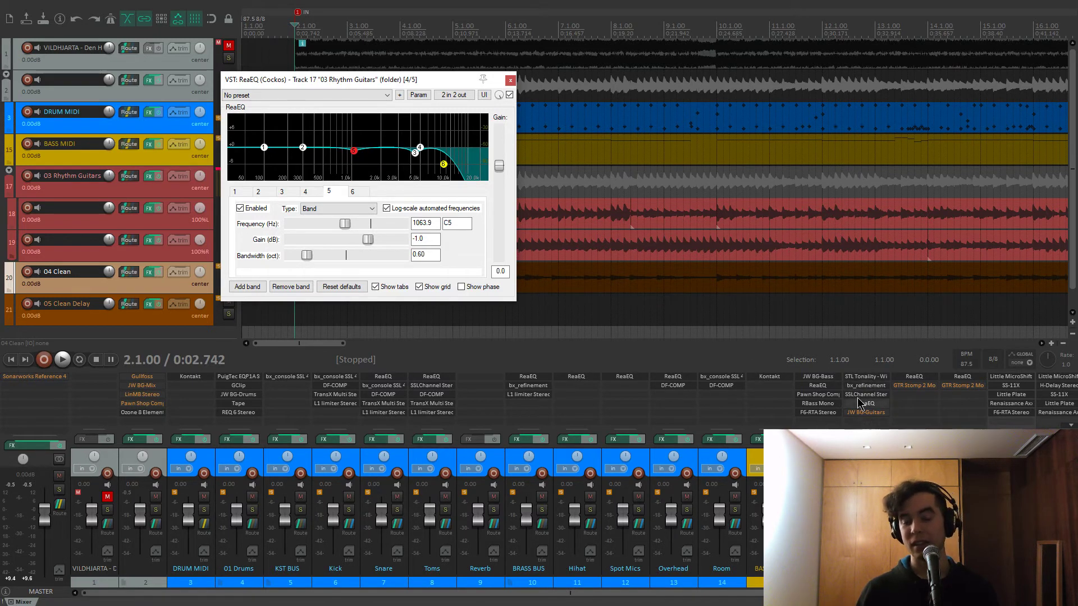
During playback, boost the 4448 Hz band 3 to 12 dB, then undo it back to −2.0 dB
mouse_move(416, 159)
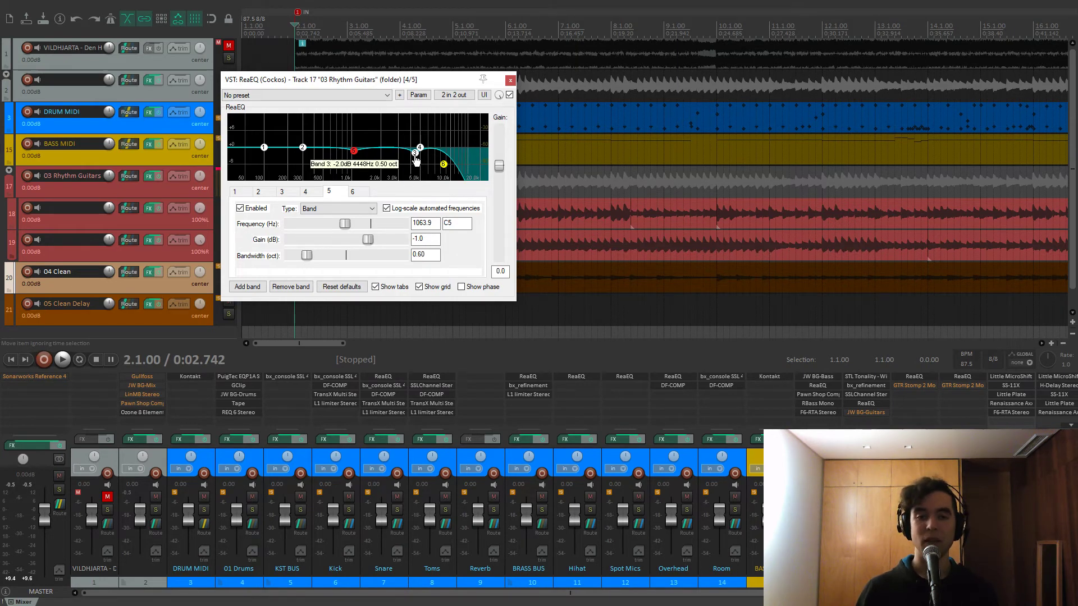
click(416, 159)
drag(429, 80, 460, 96)
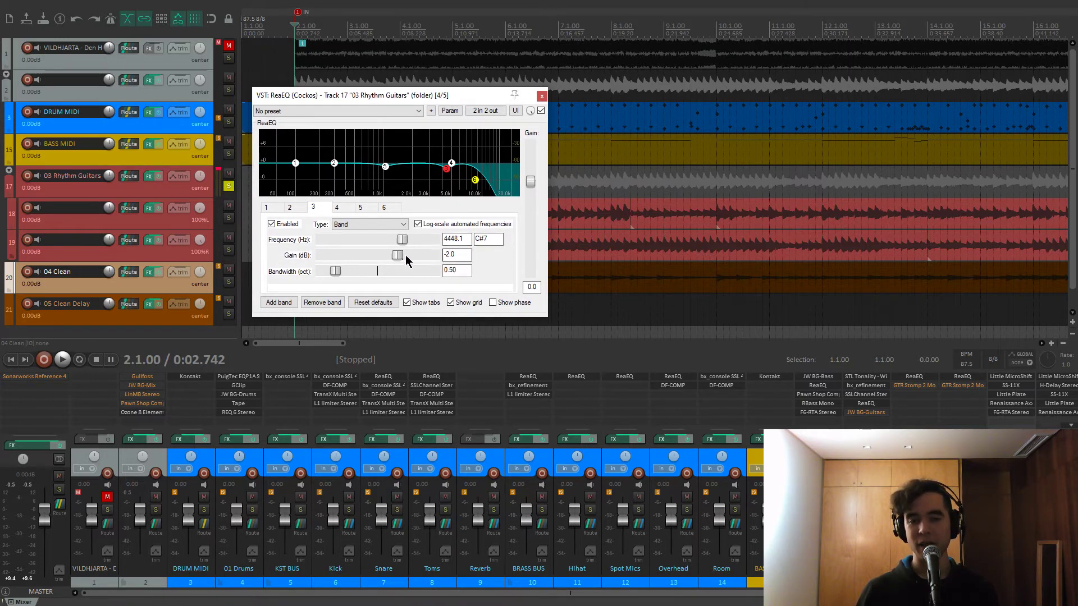
key(space)
drag(399, 258, 437, 255)
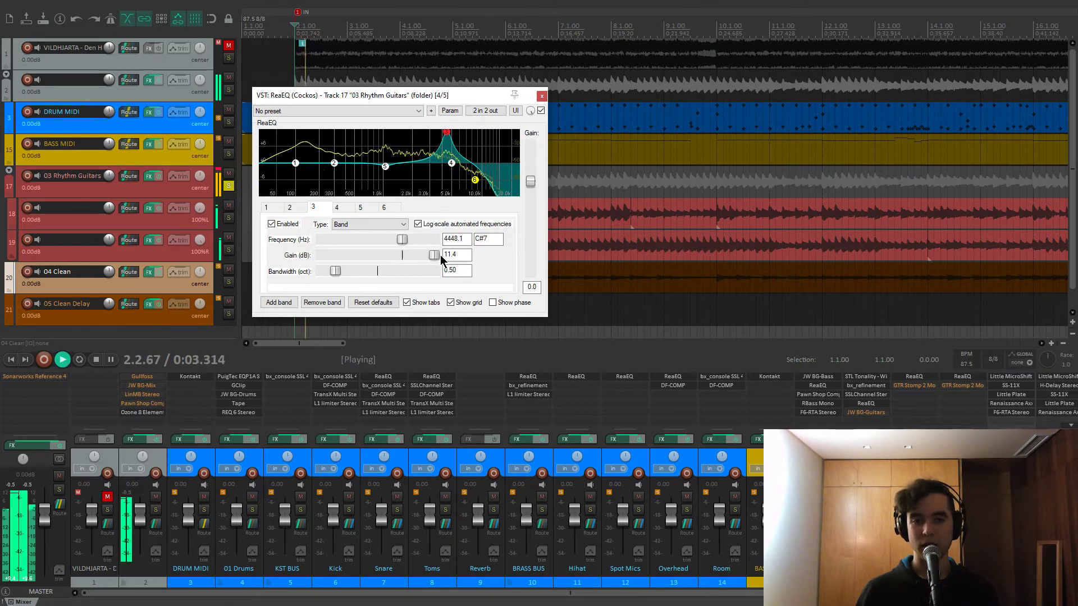
key(ctrl+z)
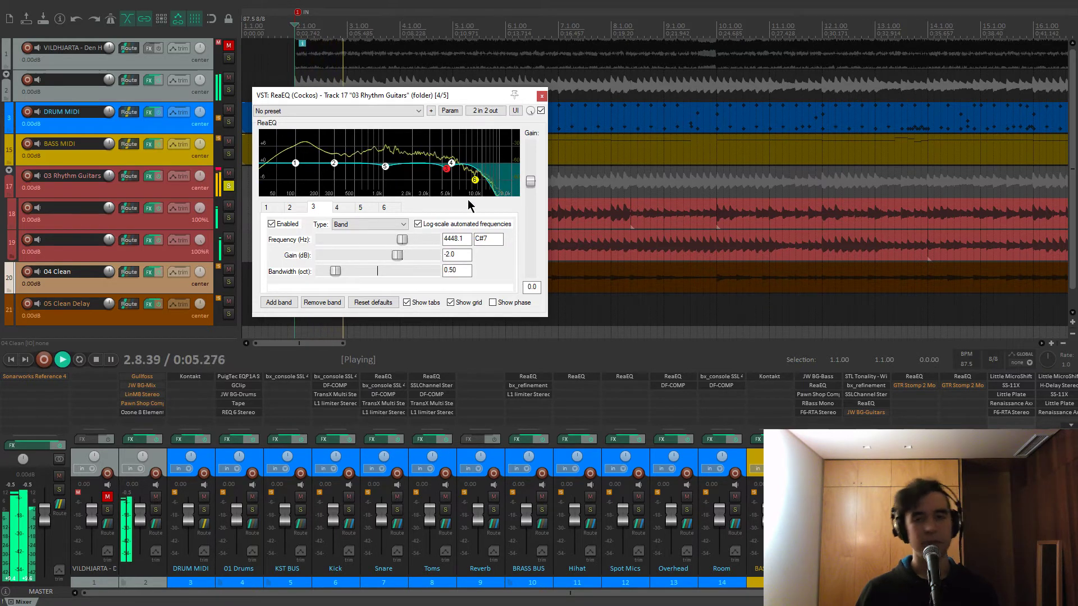
key(space)
Toggle the 8637.6 Hz low-pass band 6 off and on during playback, leaving it enabled, then close ReaEQ
click(475, 180)
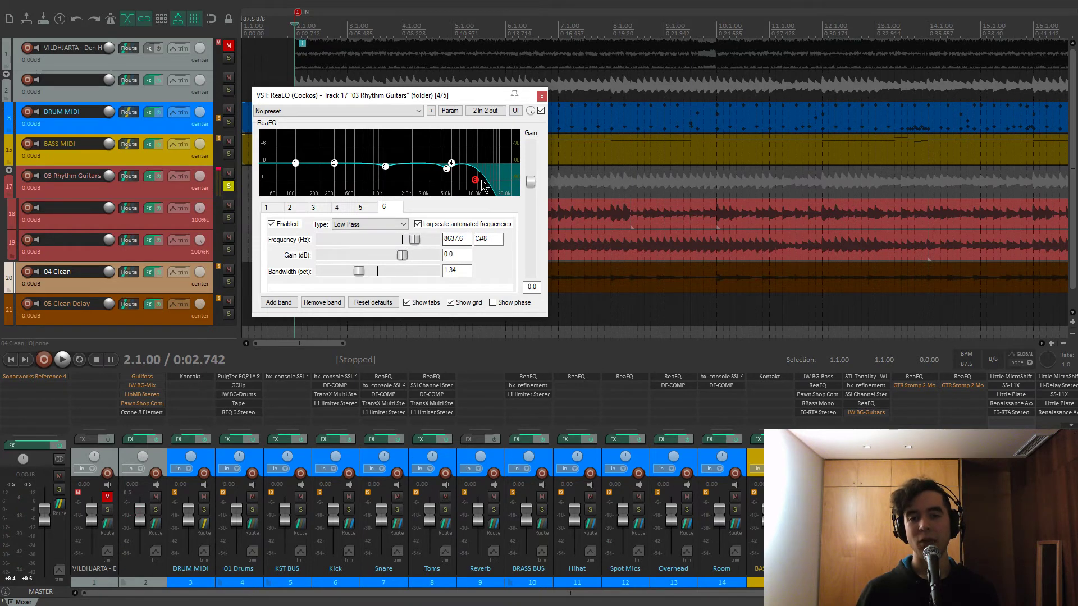
key(space)
click(272, 224)
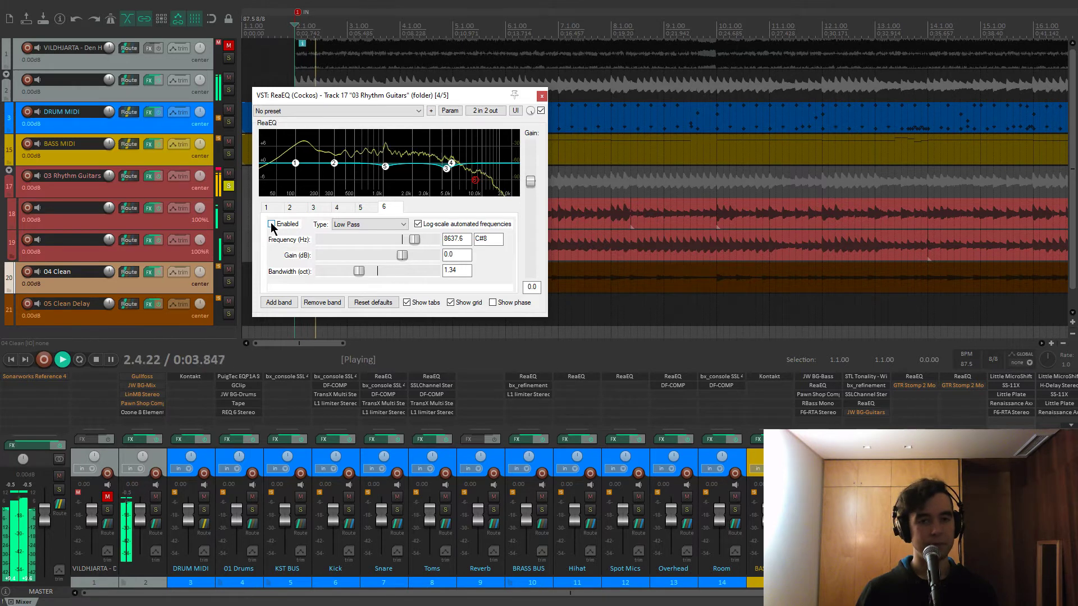
click(271, 225)
click(272, 225)
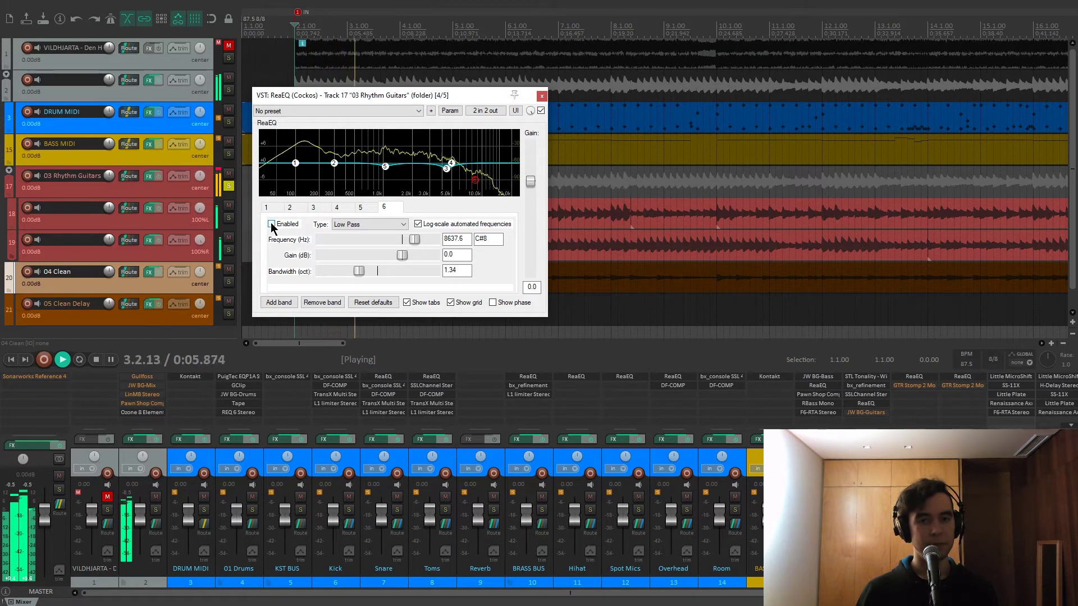
click(271, 224)
key(space)
click(542, 96)
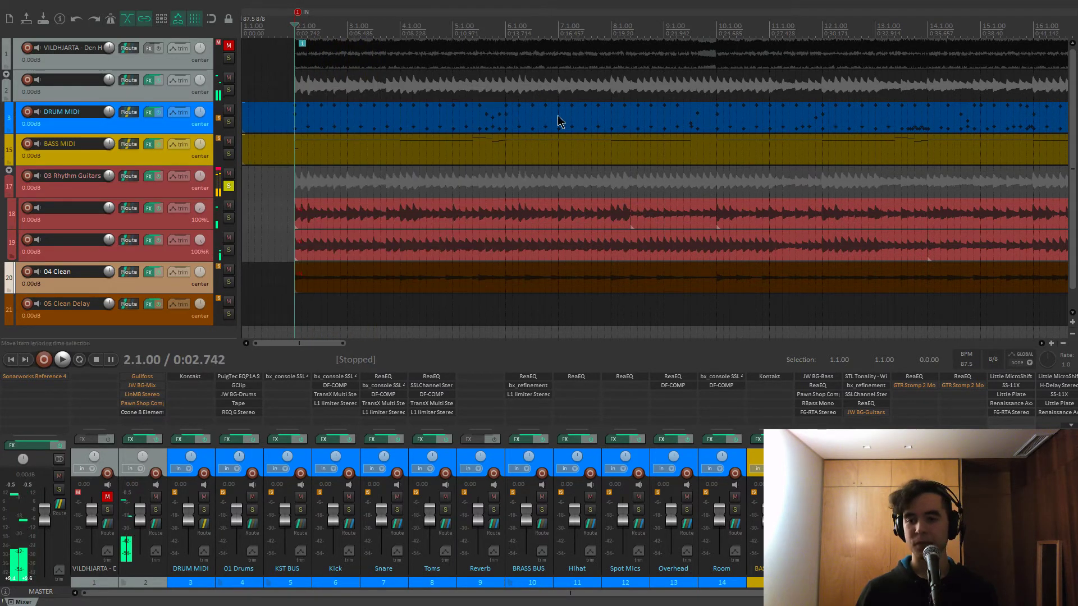
Enable JW BG-Guitars on the rhythm guitars at 100% mix, audition it from bar 17, then close it
shift+click(854, 414)
click(854, 414)
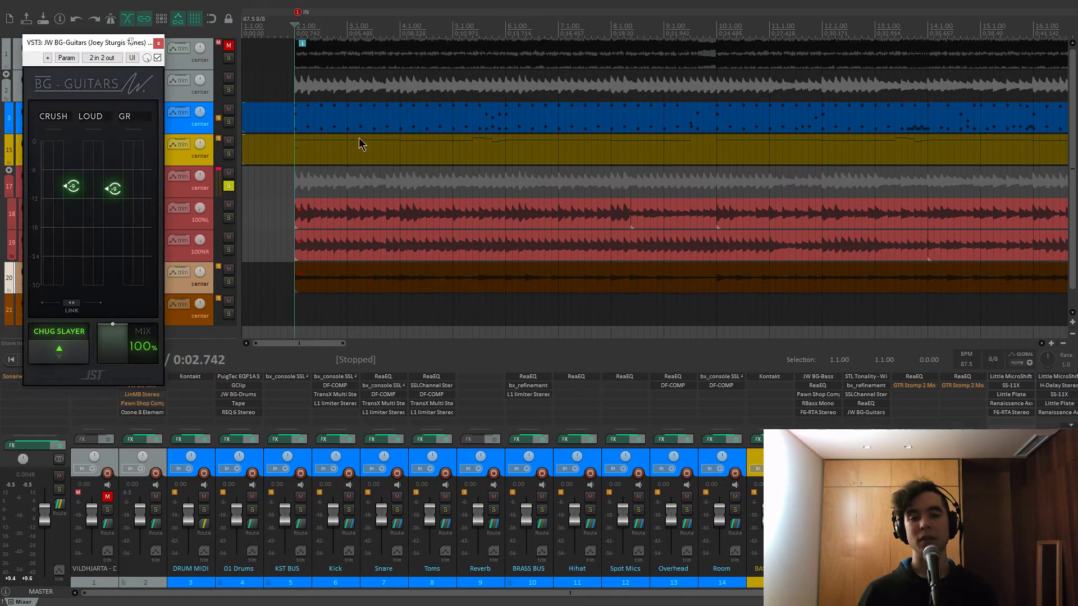
drag(114, 46, 360, 82)
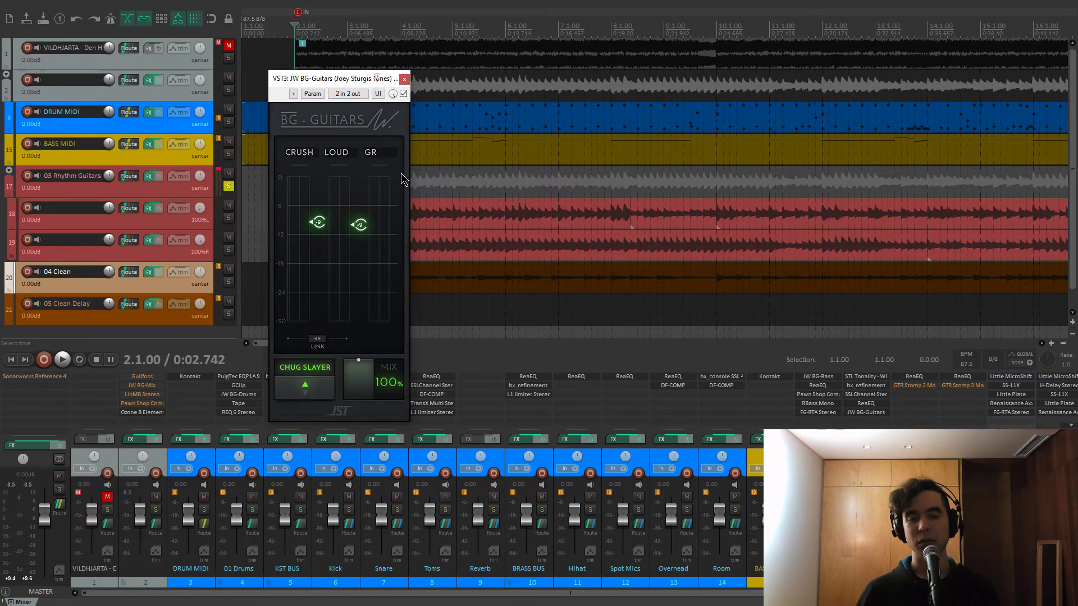
scroll(503, 186, down, 5)
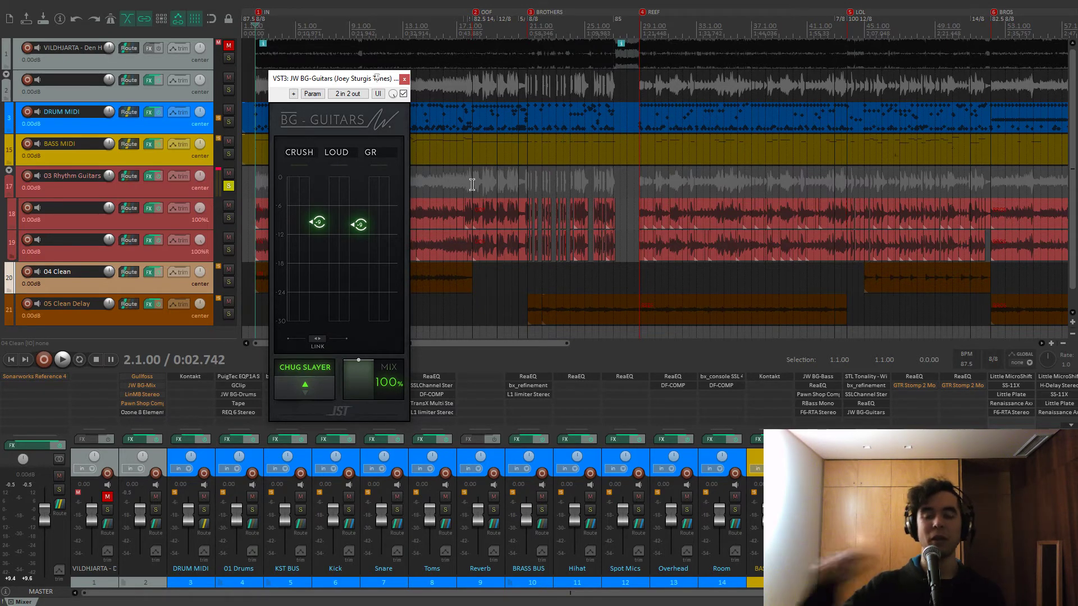
click(472, 184)
key(space)
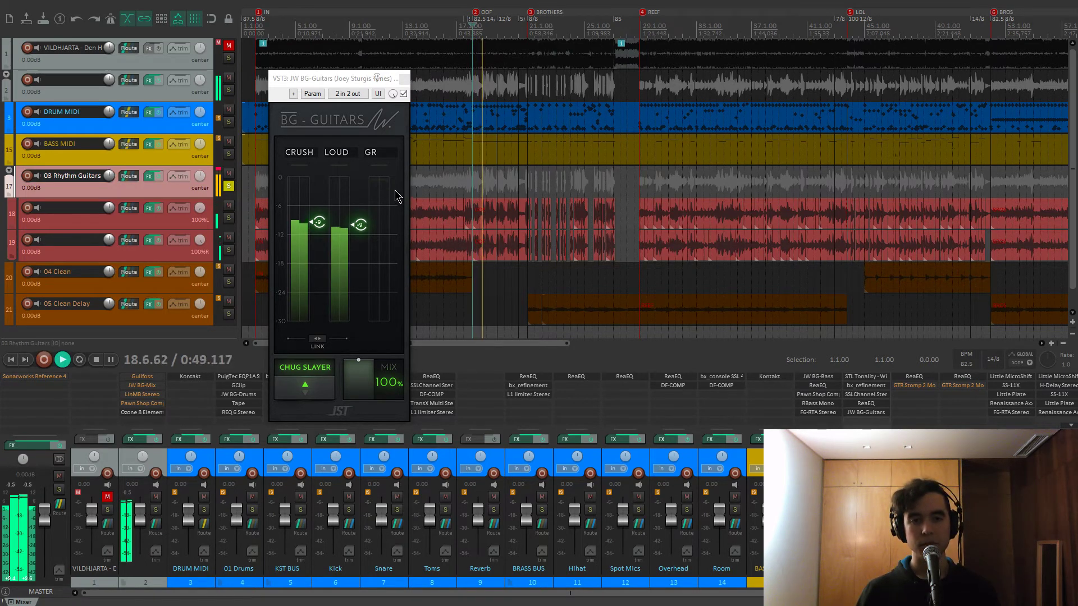
key(space)
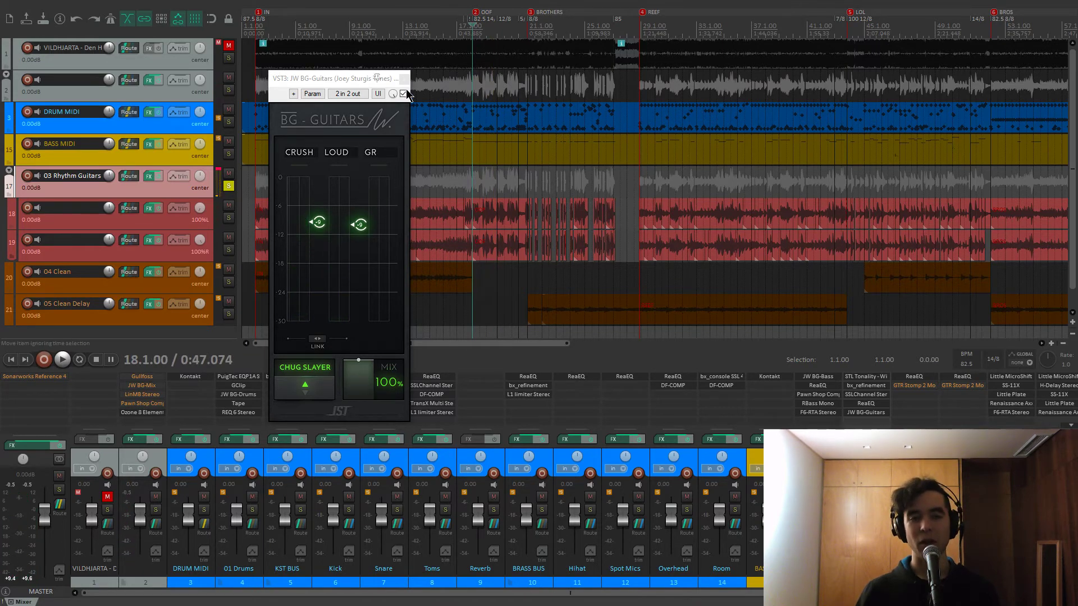
click(404, 81)
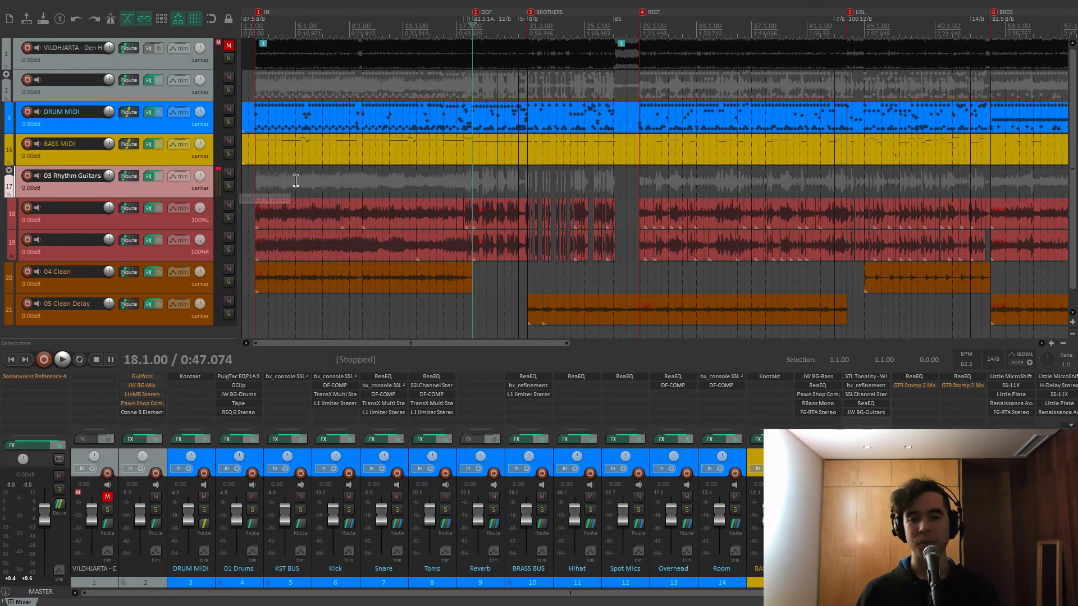
Play from the YES marker (8) and solo the 04 Clean track
scroll(438, 184, down, 3)
key(1)
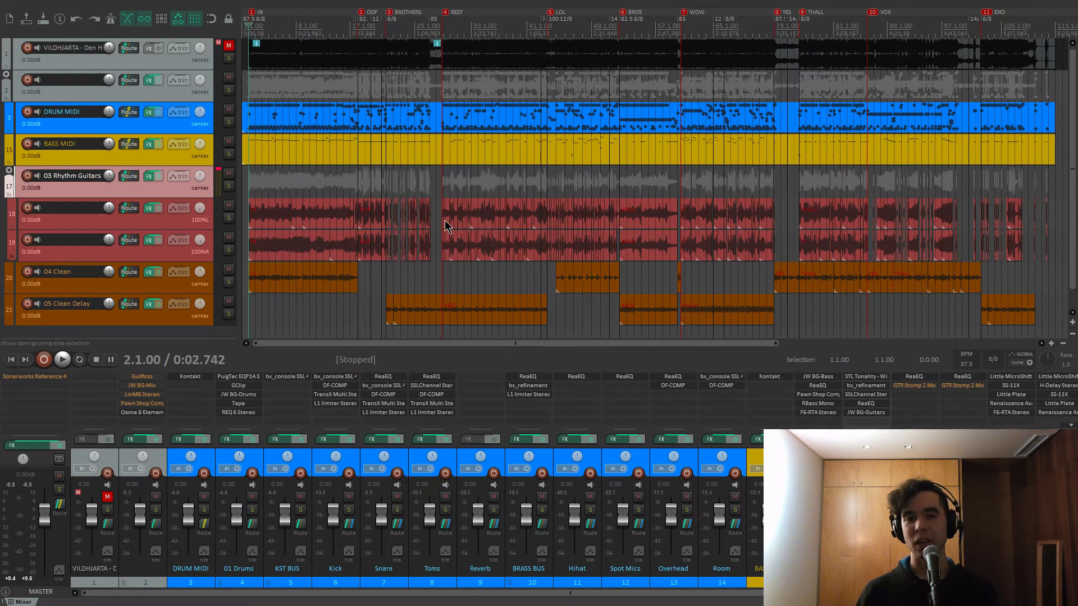
key(8)
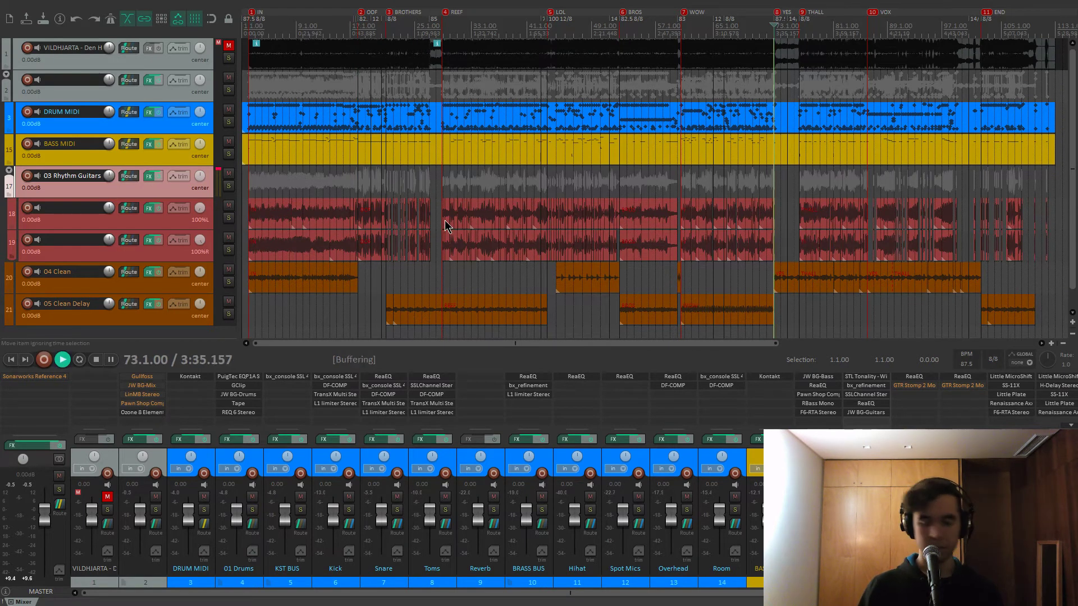
key(space)
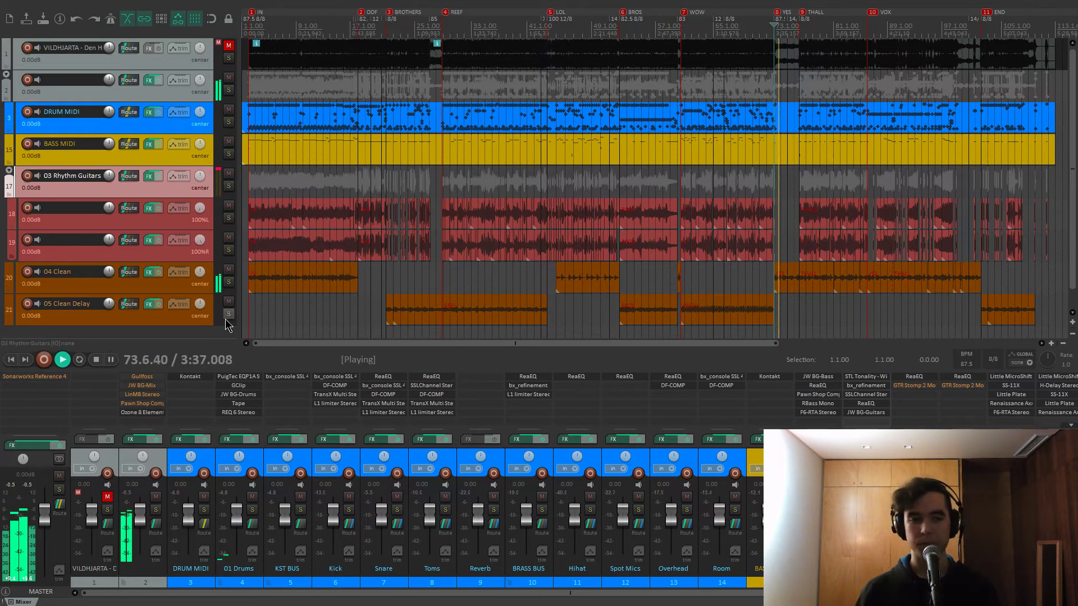
scroll(574, 483, right, 1)
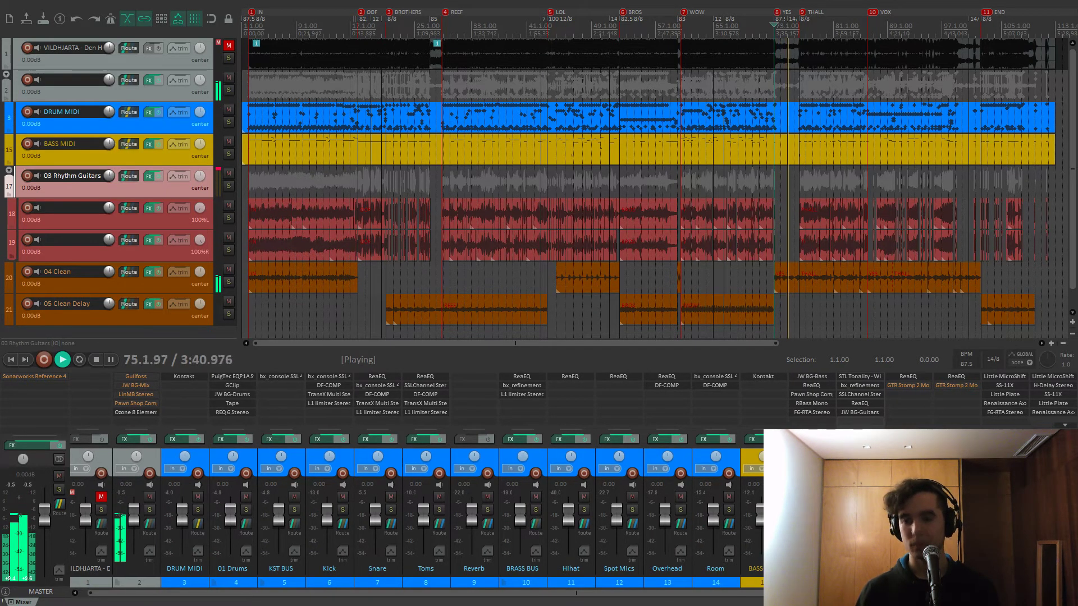
click(229, 282)
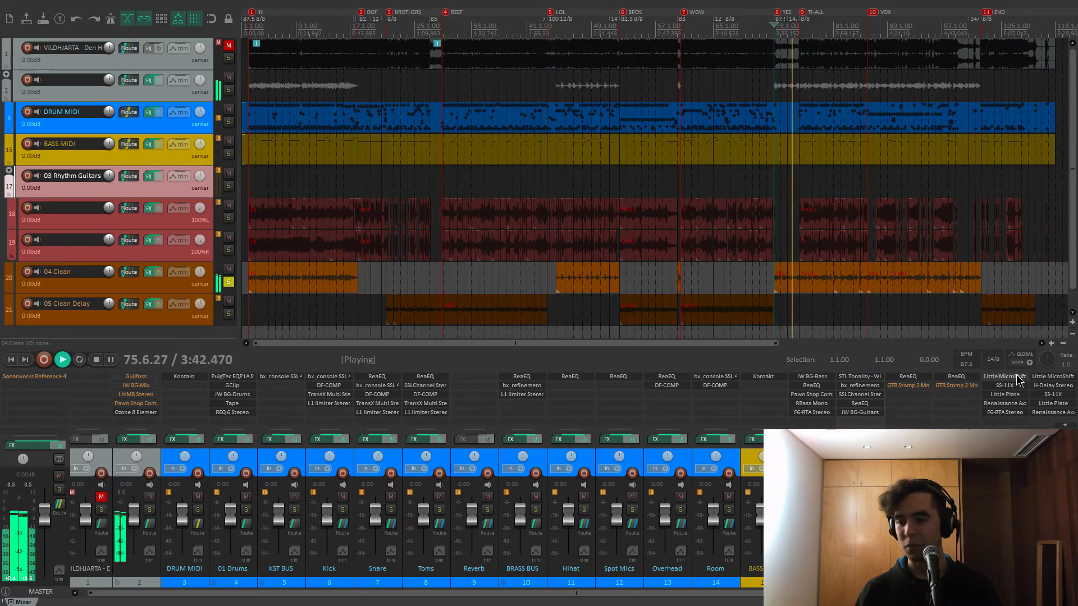
Bypass F6-RTA, Renaissance Axx, Little Plate, SS-11X and Little MicroShift on 04 Clean and play it dry
shift+click(1013, 414)
shift+click(1014, 405)
shift+click(1014, 395)
shift+click(1015, 386)
key(space)
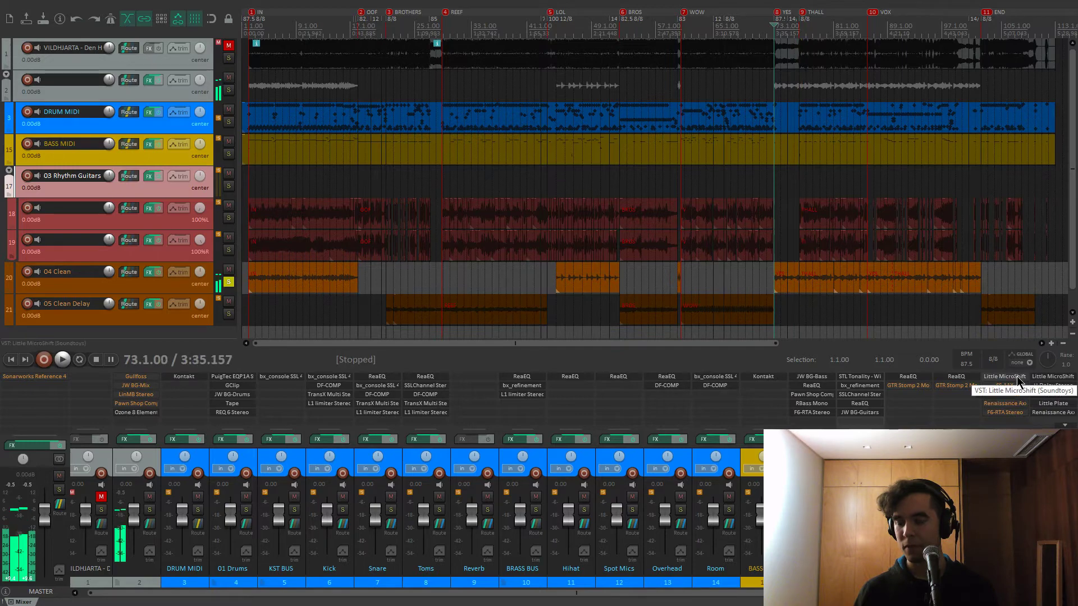
shift+click(1005, 376)
scroll(798, 313, up, 6)
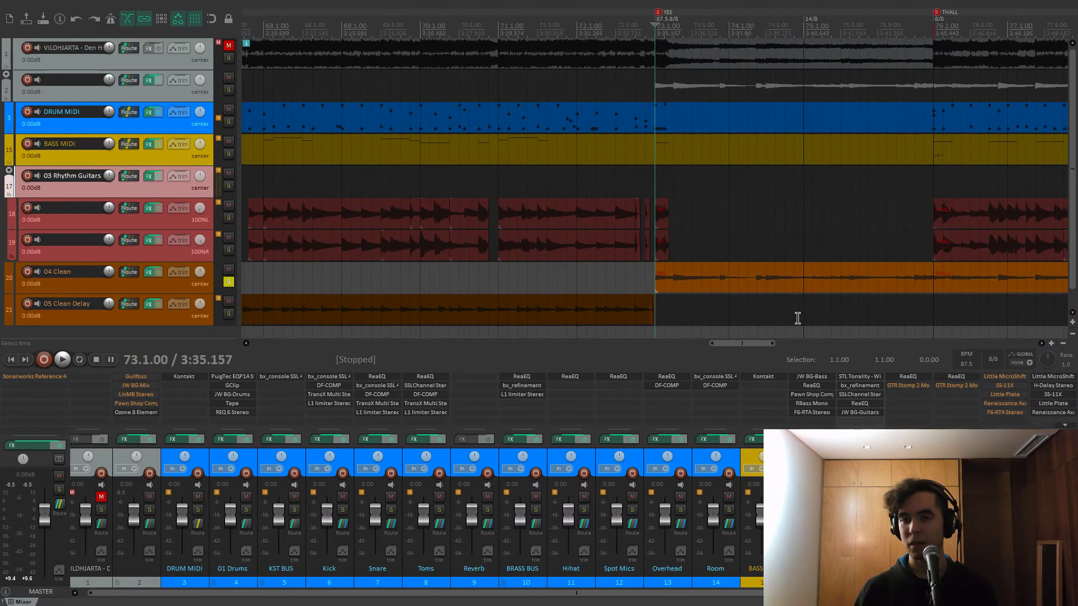
key(space)
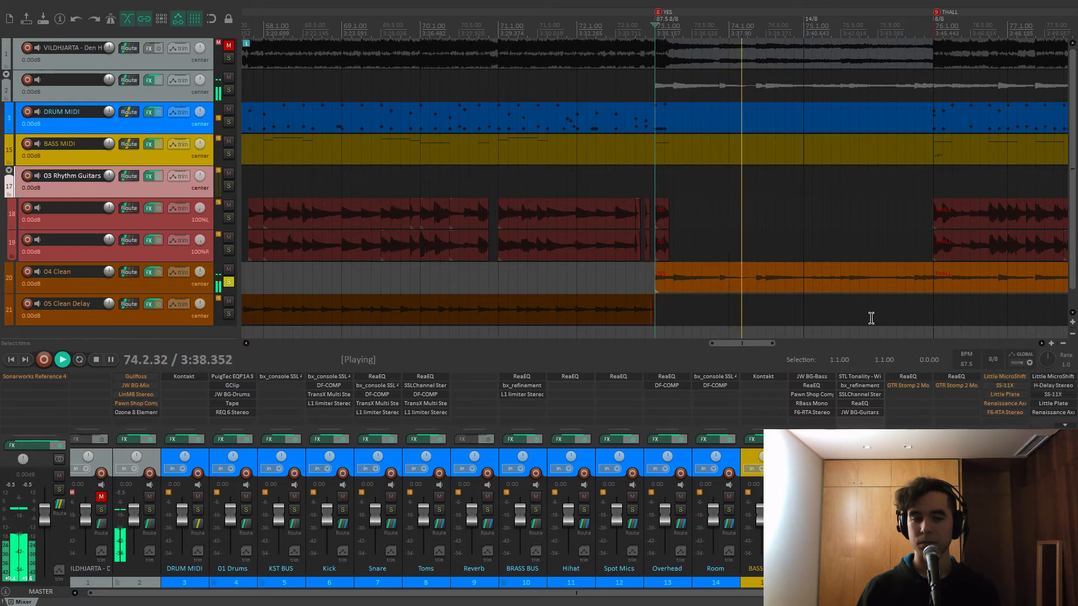
key(space)
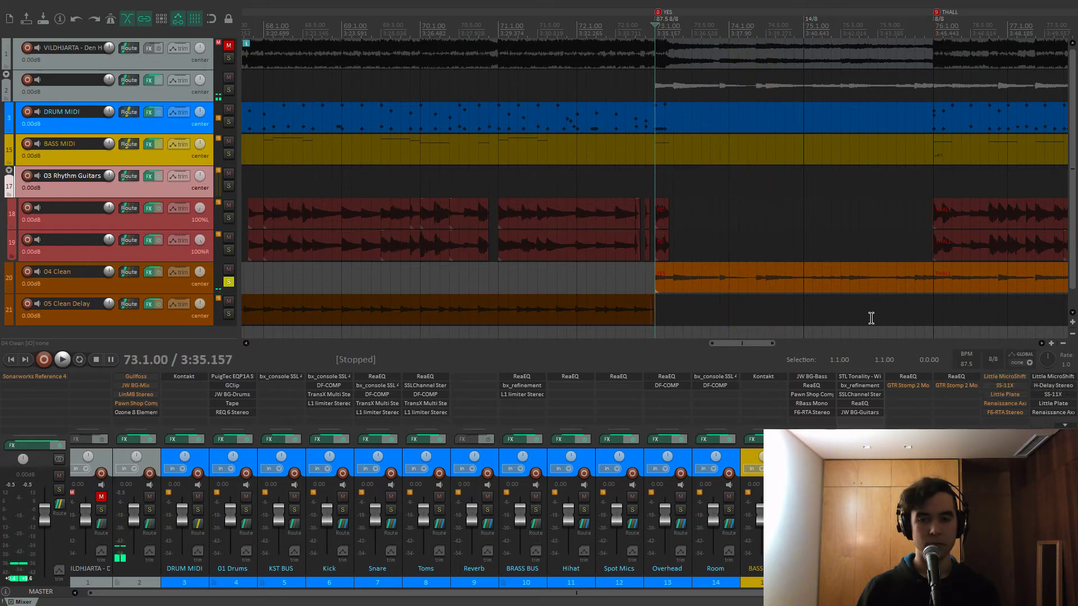
Open Little MicroShift on 04 Clean and, during playback, switch it from mode II to mode III
click(998, 382)
drag(225, 51, 475, 94)
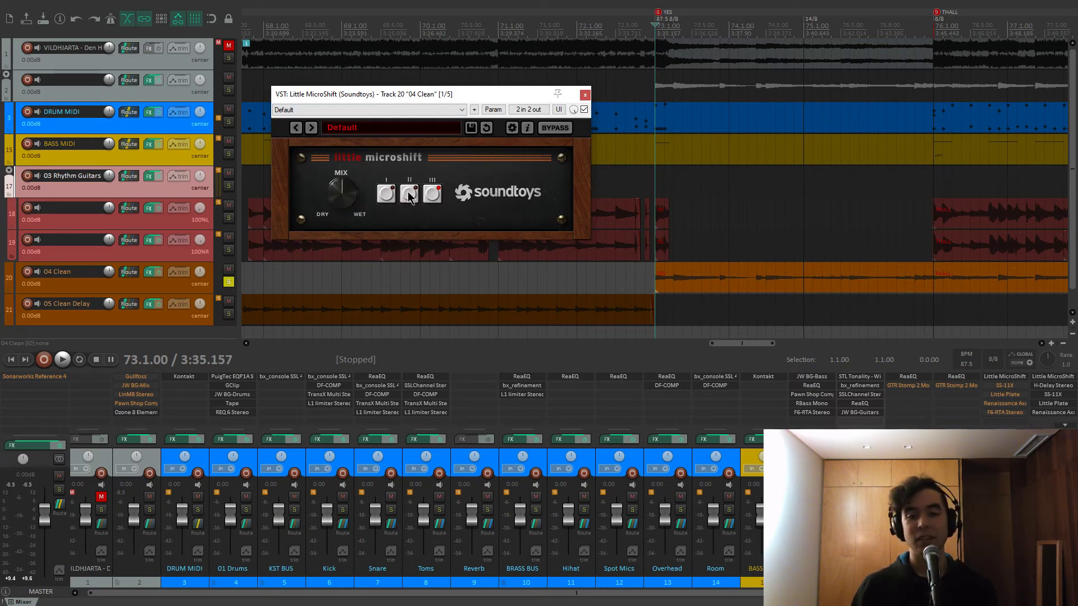
key(space)
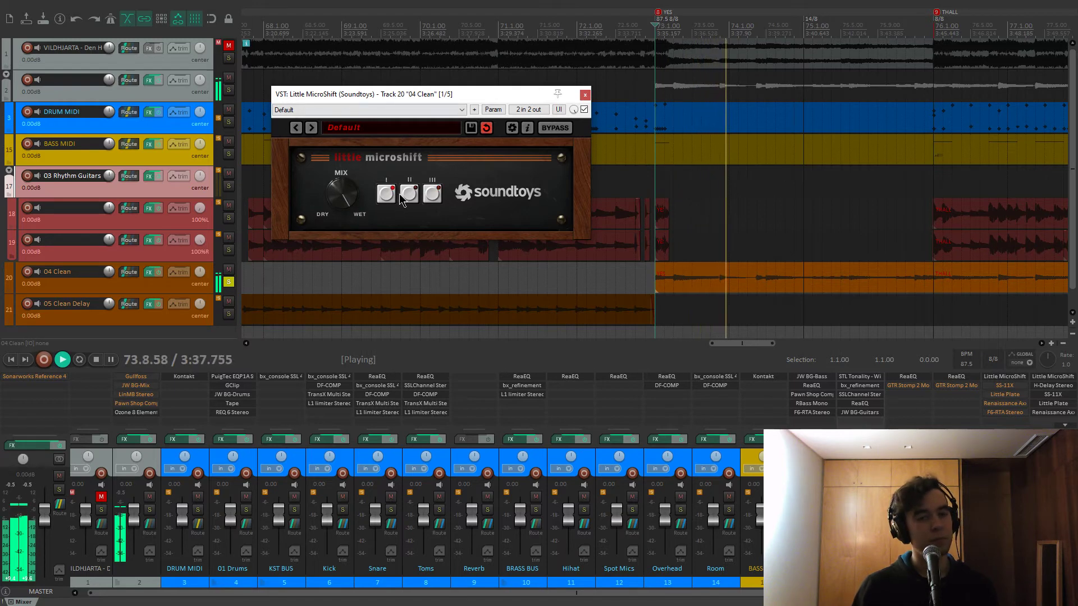
click(409, 194)
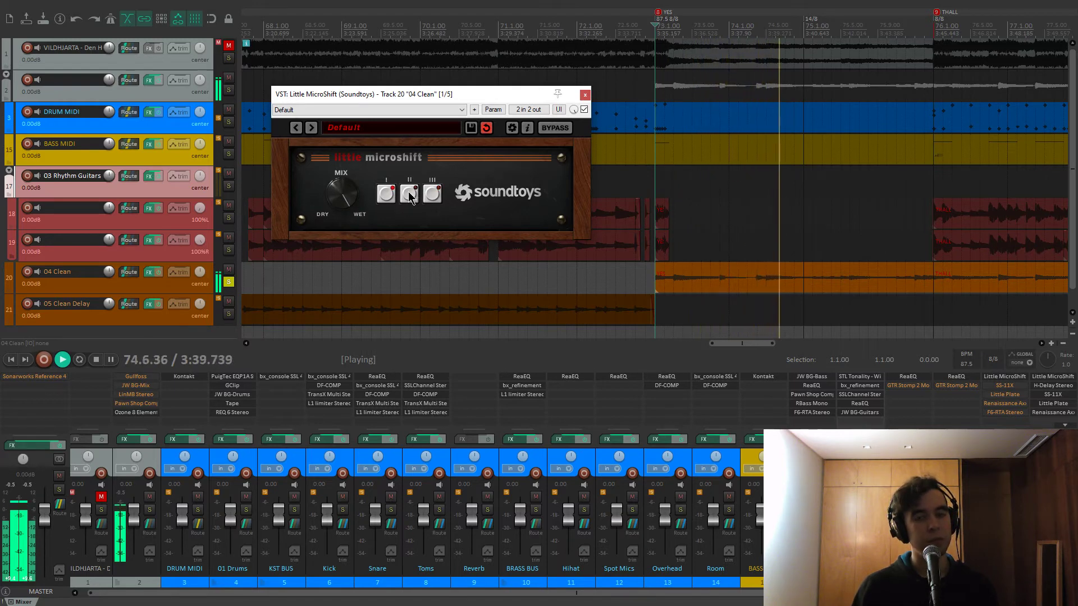
click(429, 195)
Compare MicroShift bypassed versus active, set its mix to 50%, and close it
click(584, 110)
click(584, 110)
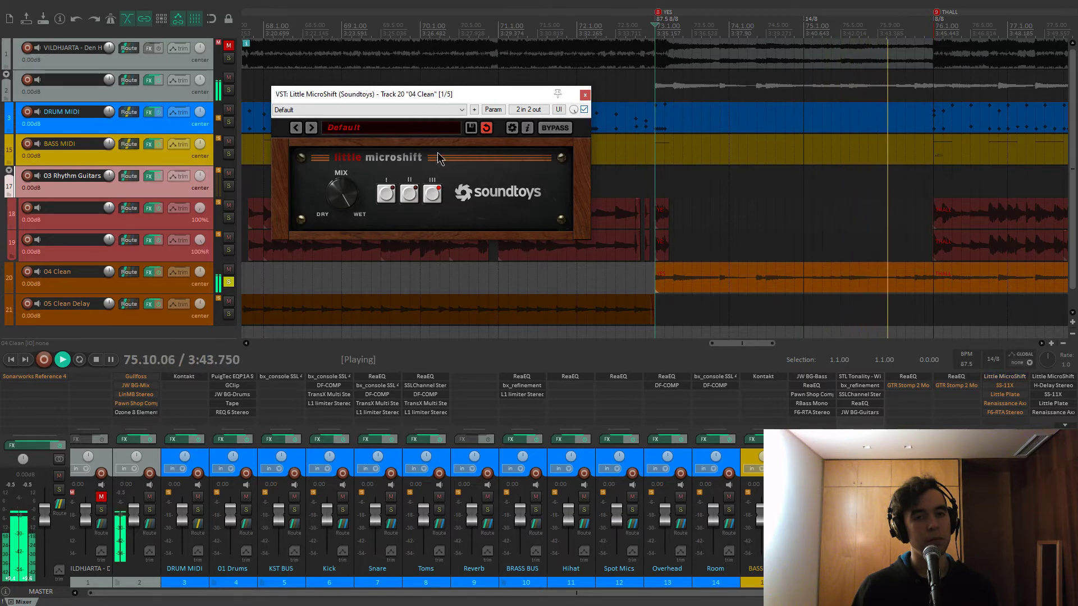
drag(348, 191, 345, 203)
key(space)
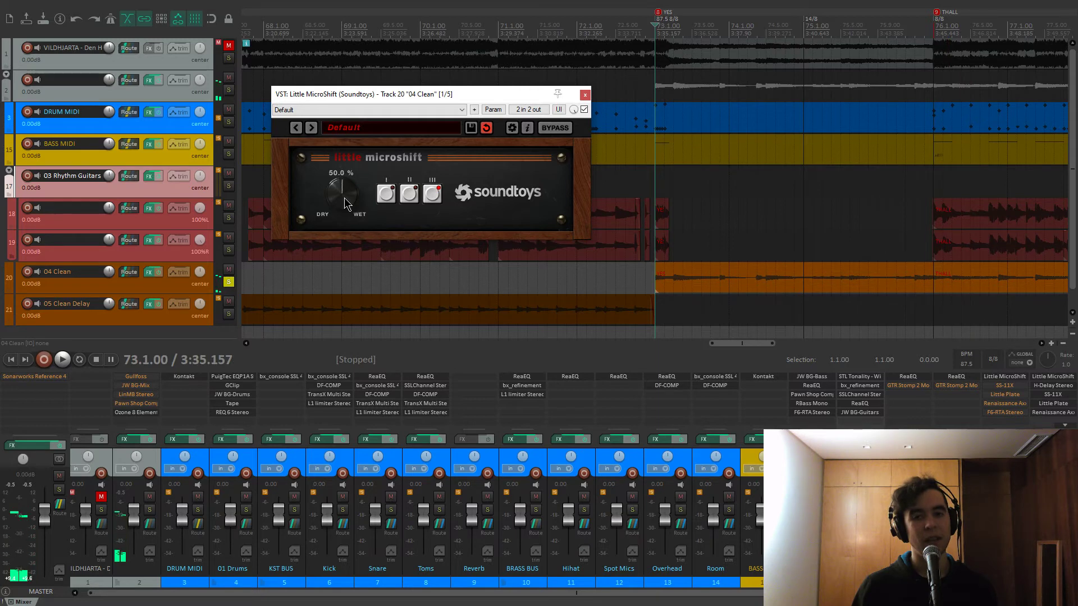
click(586, 94)
Audition the SS-11X preamp (greenback cabinet IR, reverb blend 2.00) and re-enable the Little Plate reverb
click(1004, 386)
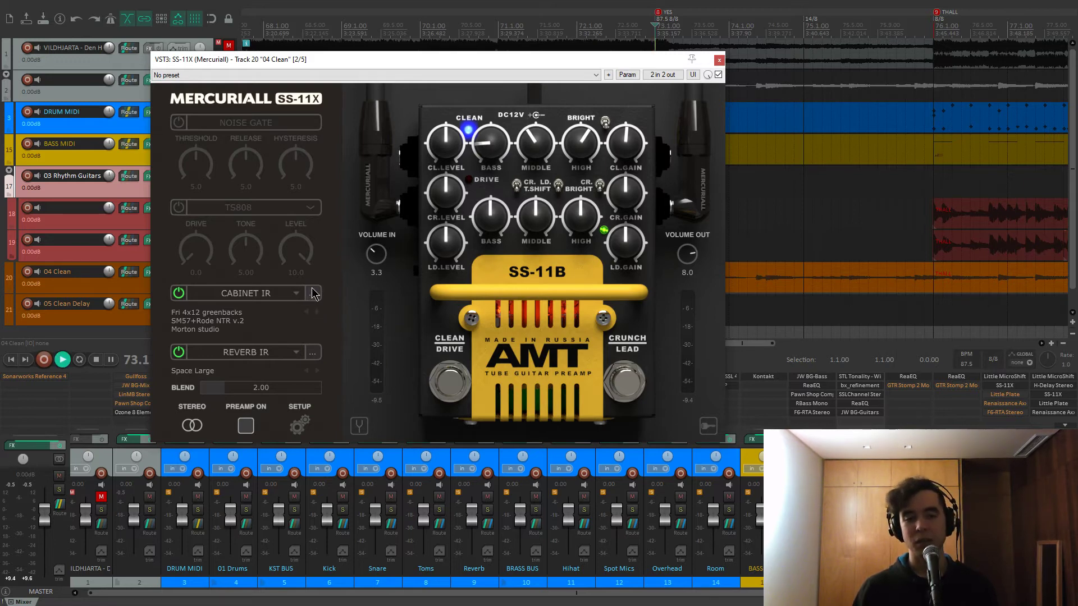
key(space)
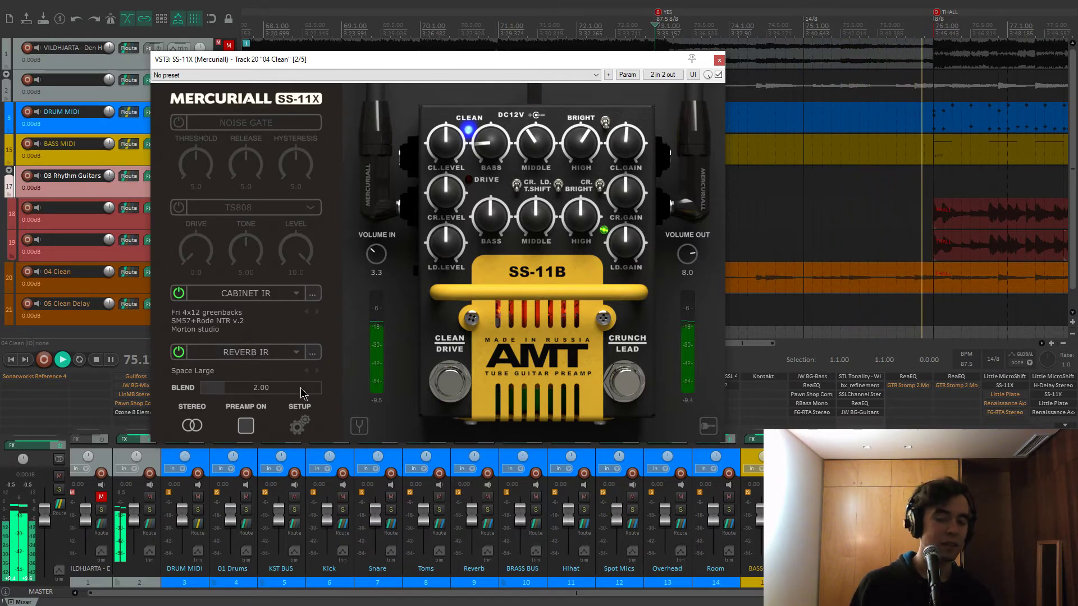
key(space)
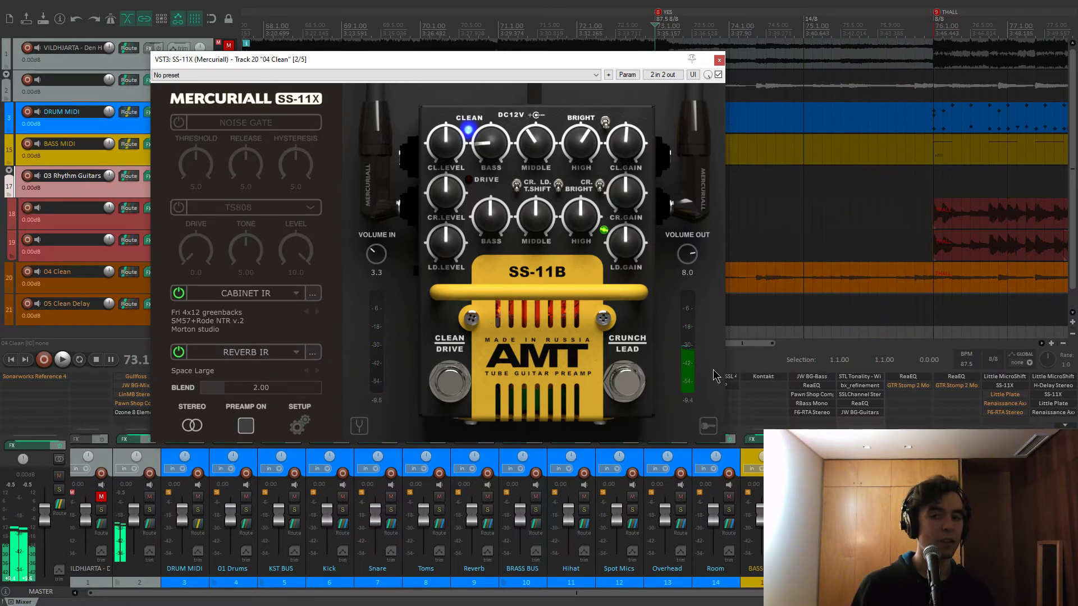
shift+click(1009, 399)
click(719, 60)
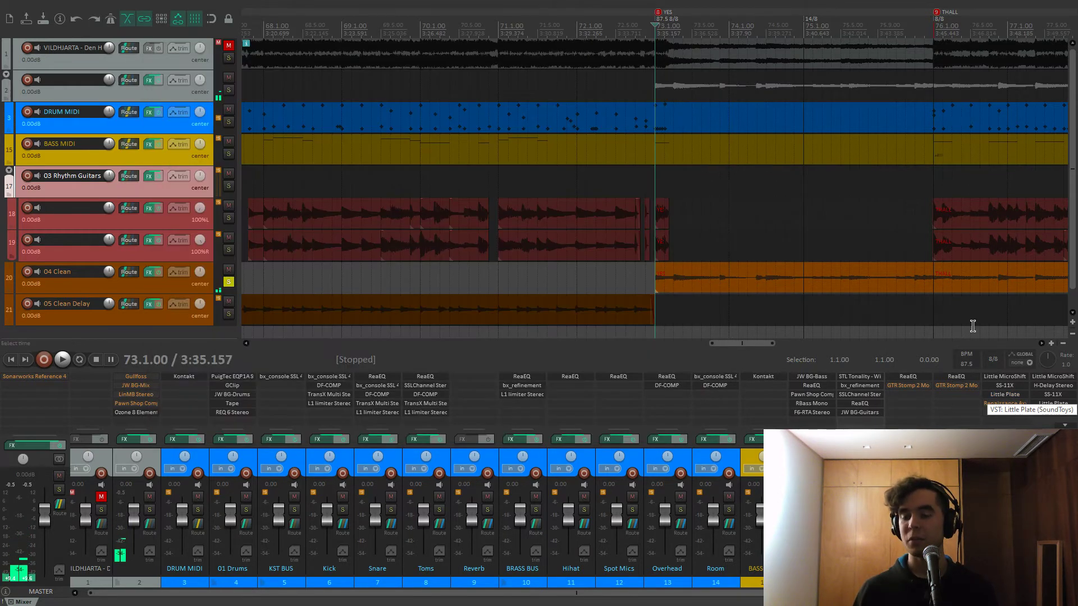
Play the clean guitar through Little Plate (14.90 s decay, 35.0% mix, 404 Hz low cut), then close it
click(1005, 394)
drag(416, 102, 442, 93)
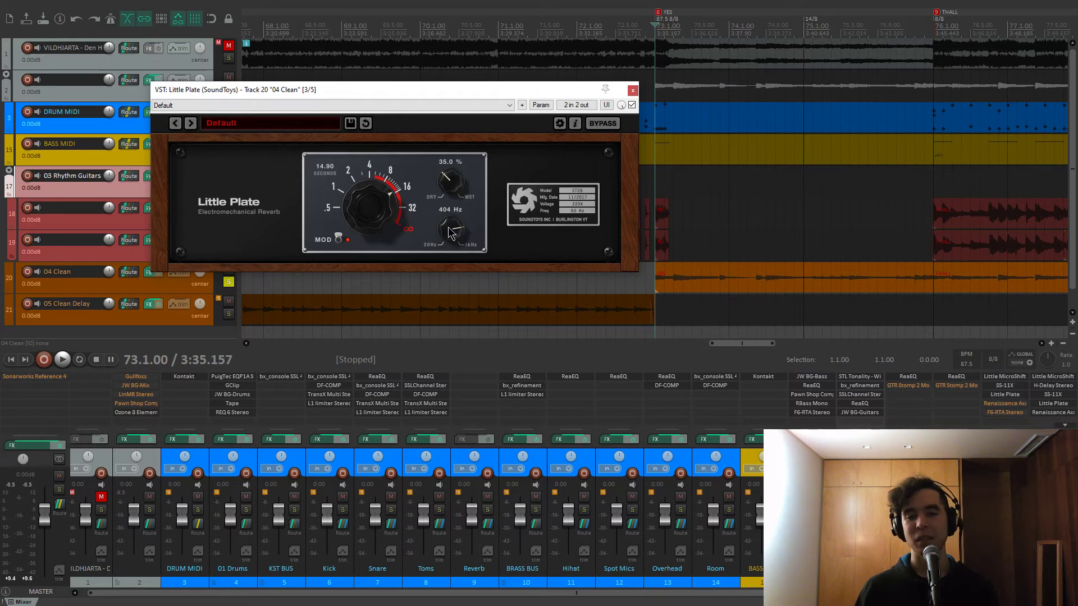
key(space)
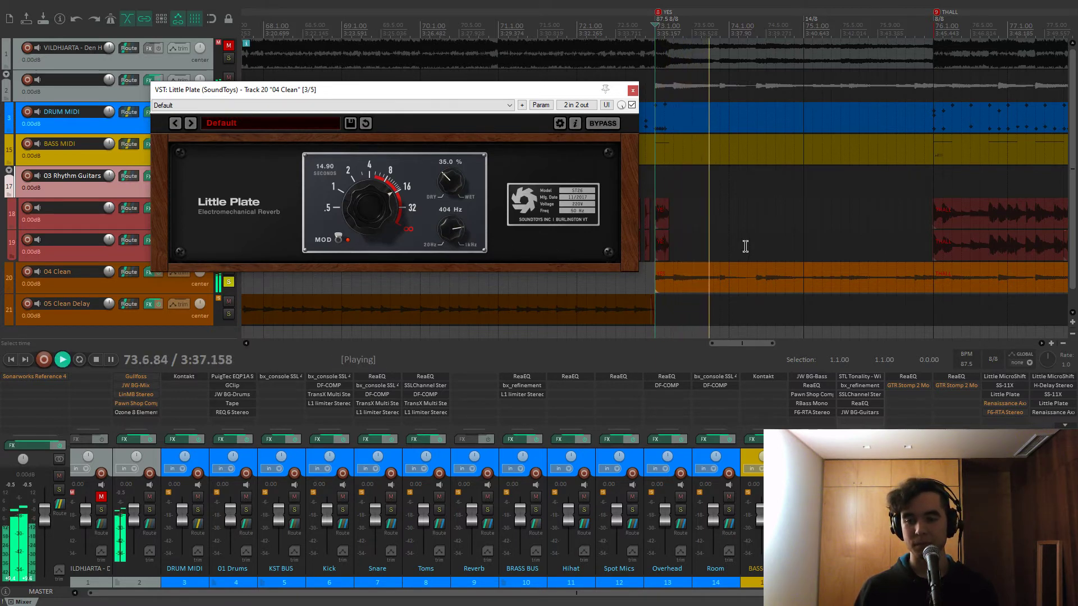
click(633, 90)
Audition Renaissance Axx on 04 Clean at −10.0 threshold, 5.00 attack and −10.0 output, then close it
click(1005, 404)
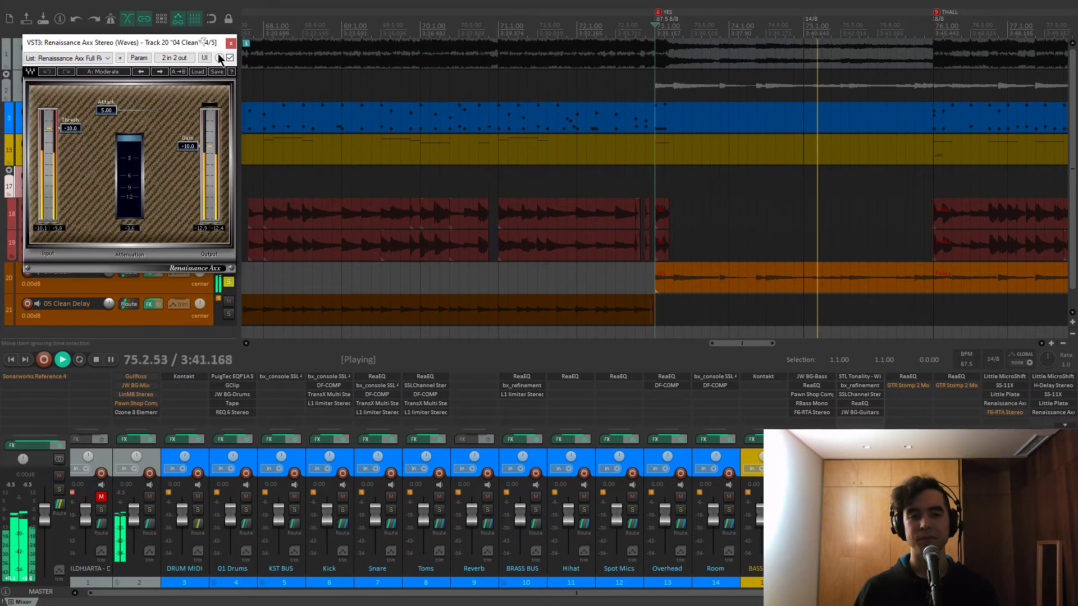
drag(140, 42, 355, 90)
key(space)
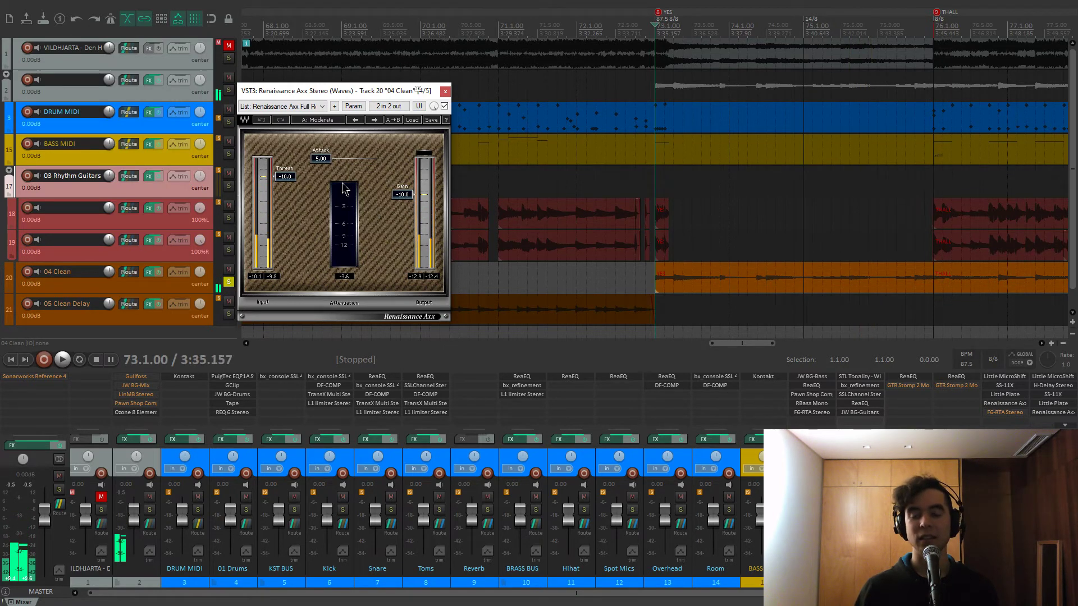
drag(359, 91, 378, 87)
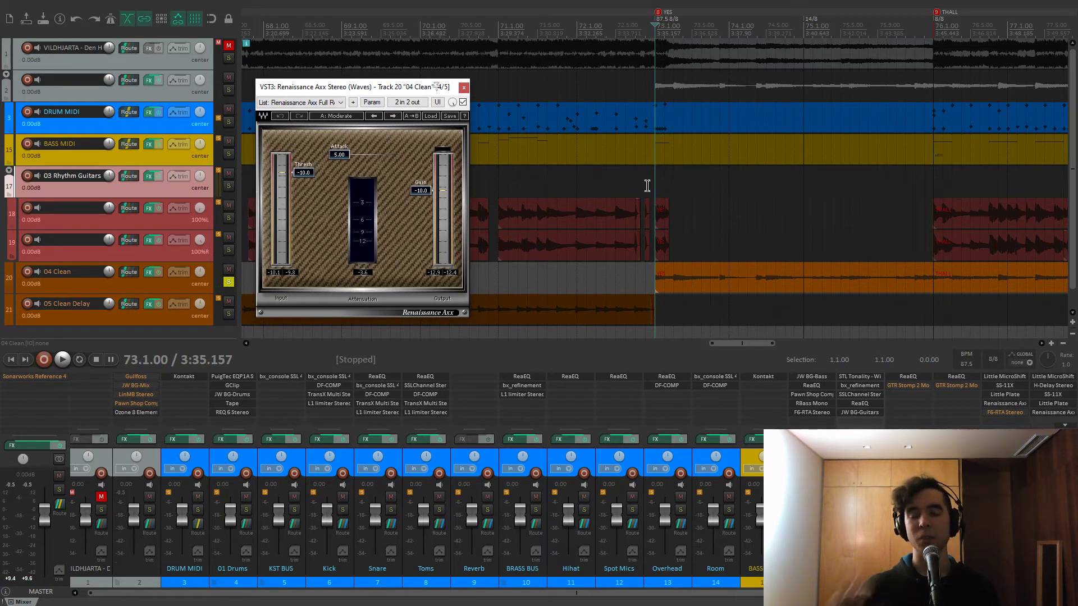
drag(407, 91, 414, 90)
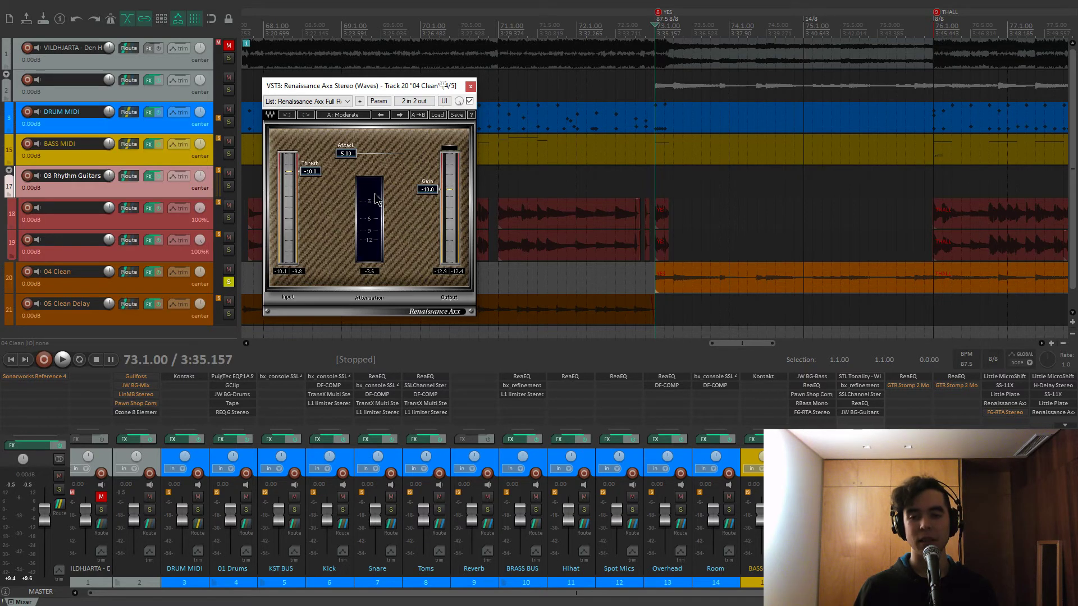
key(space)
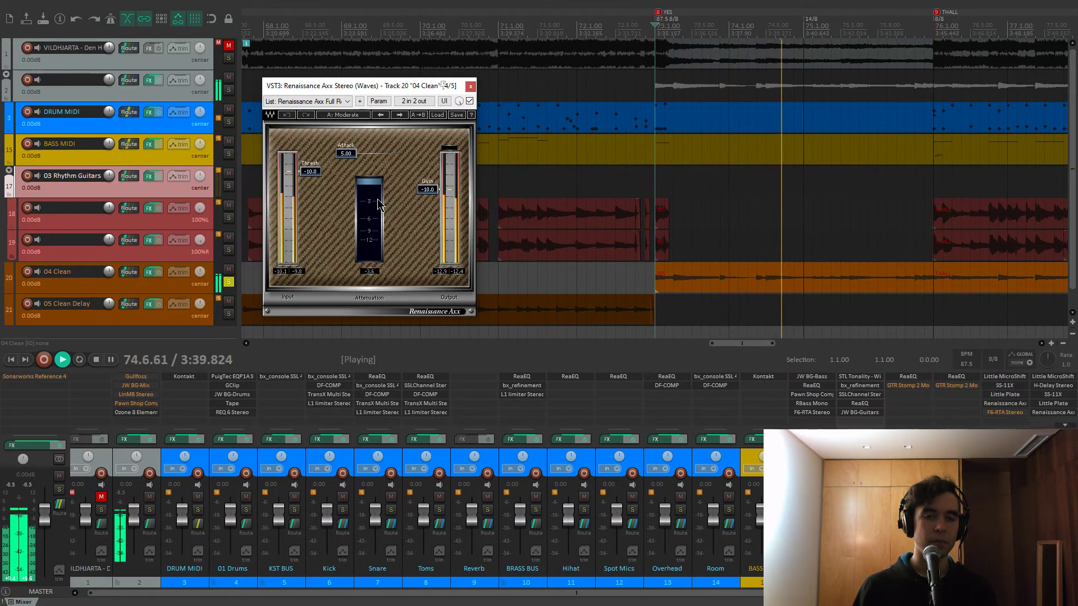
click(471, 86)
key(space)
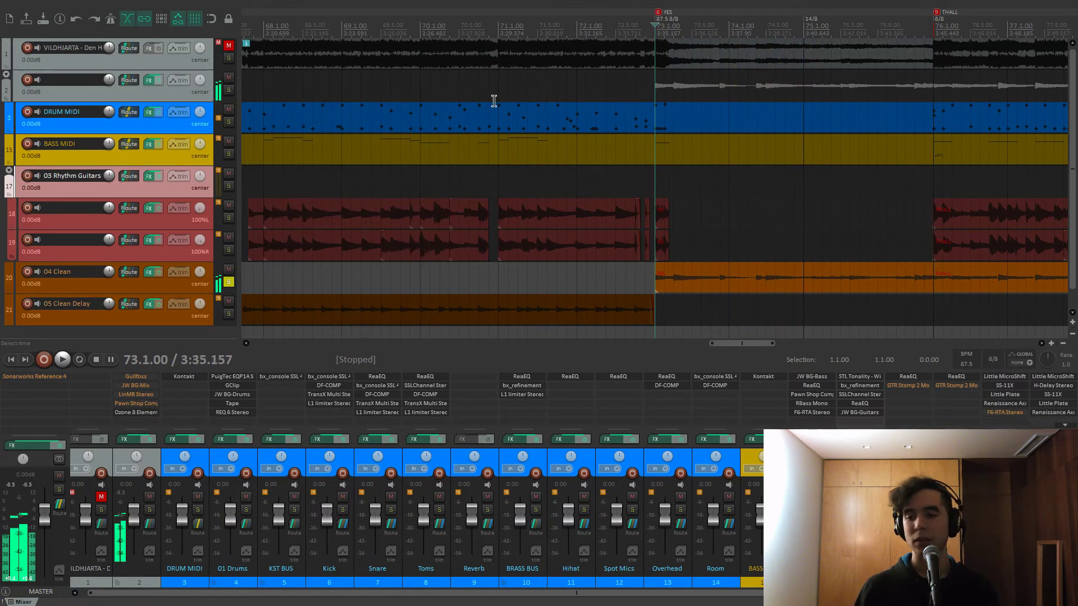
Open F6-RTA on 04 Clean and inspect its low-cut, band 2 and band 3 settings while playing
click(1009, 412)
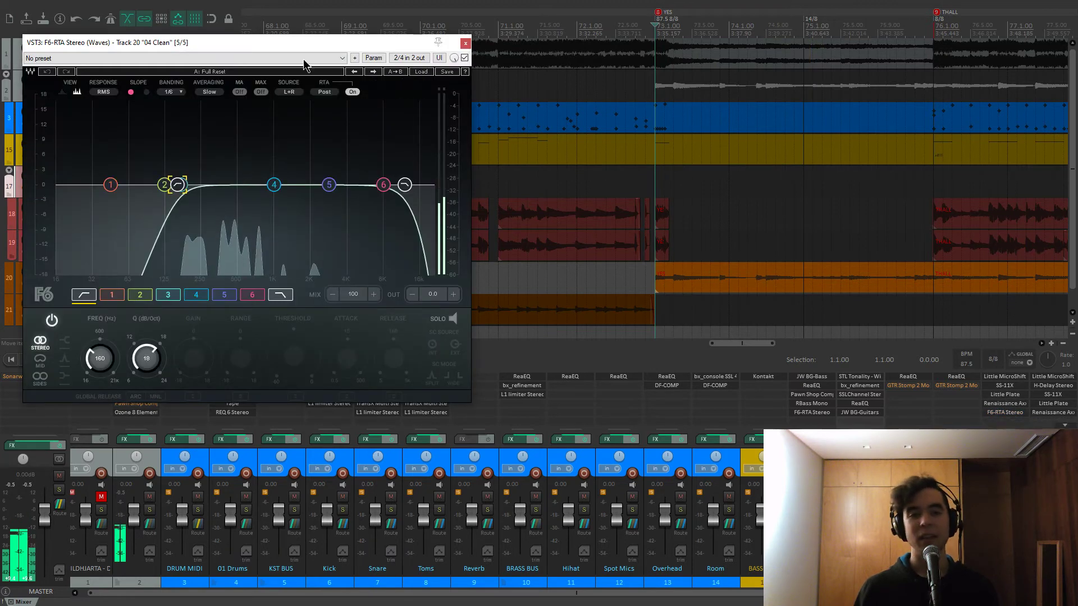
drag(417, 49, 456, 52)
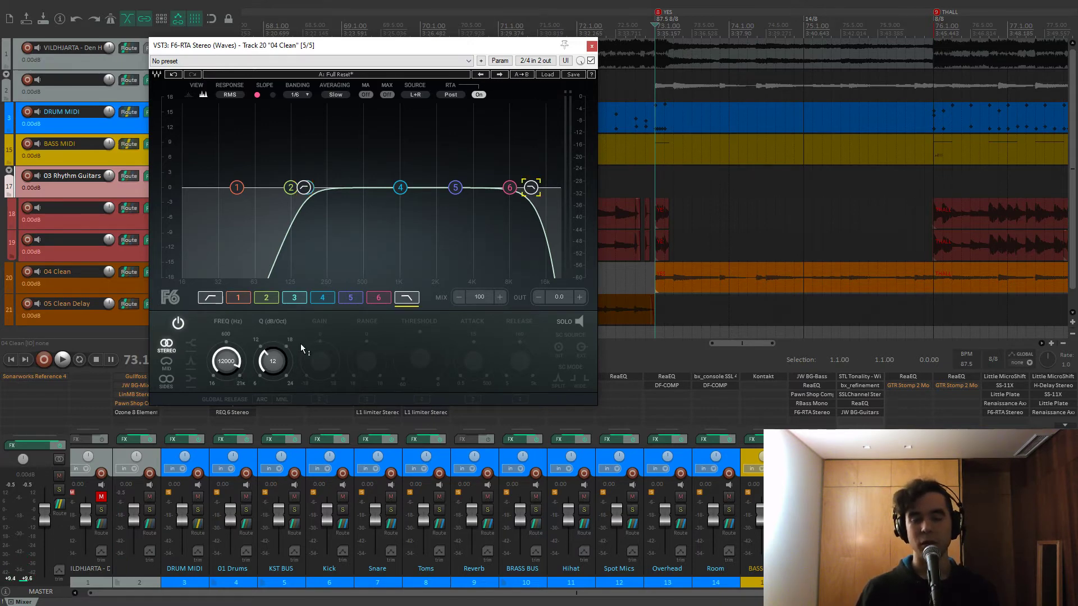
key(space)
click(304, 187)
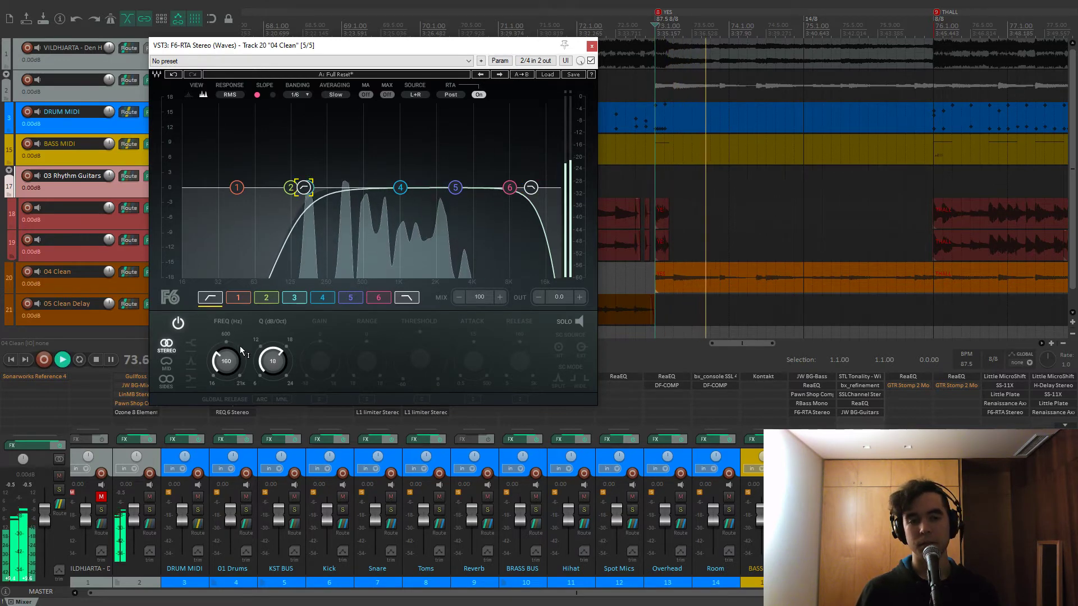
click(266, 299)
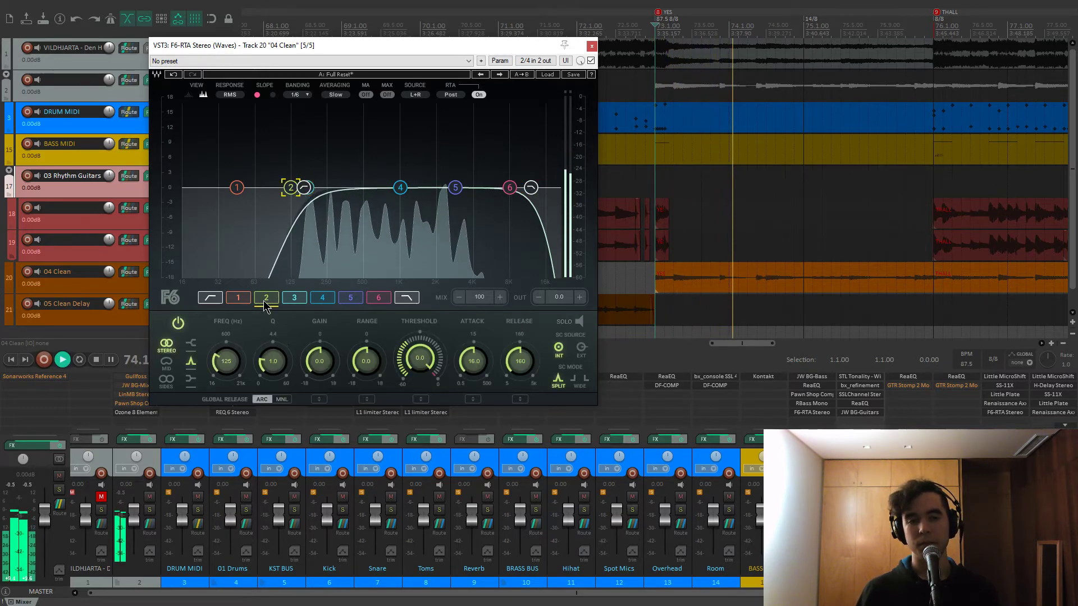
click(293, 299)
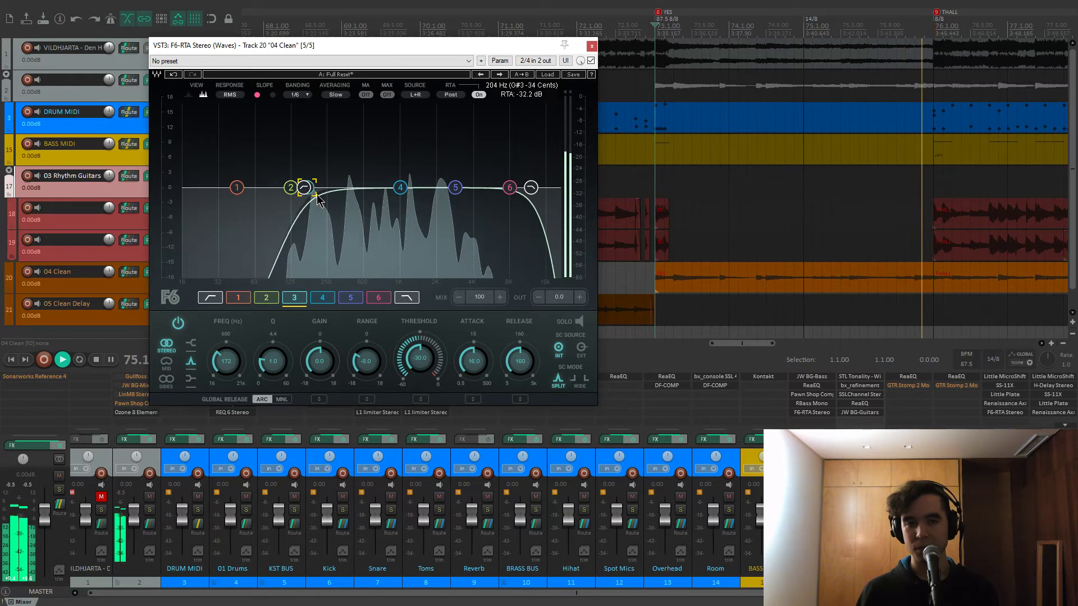
key(space)
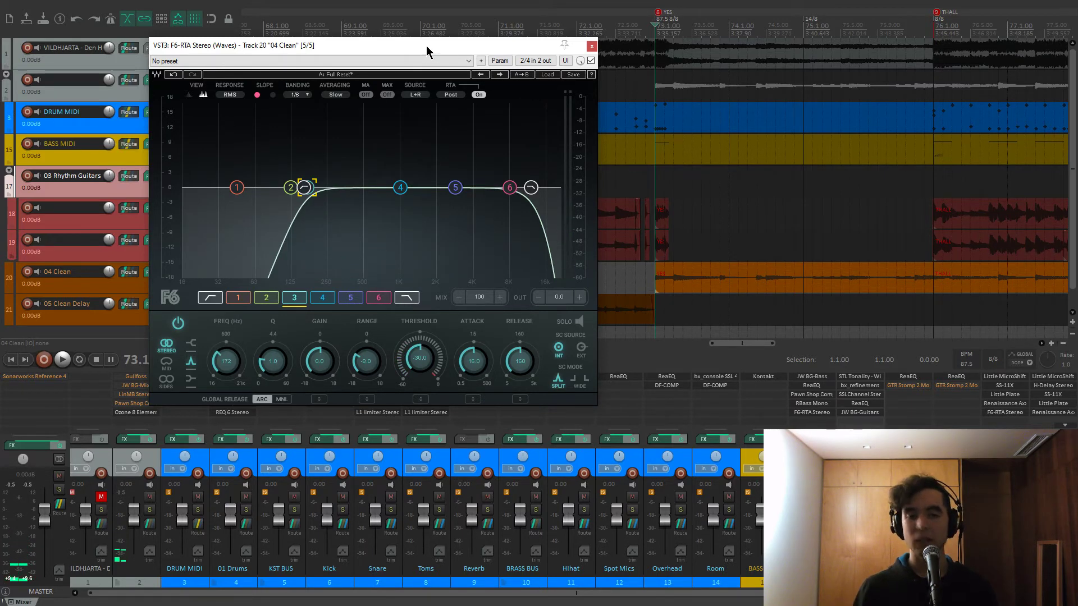
click(592, 46)
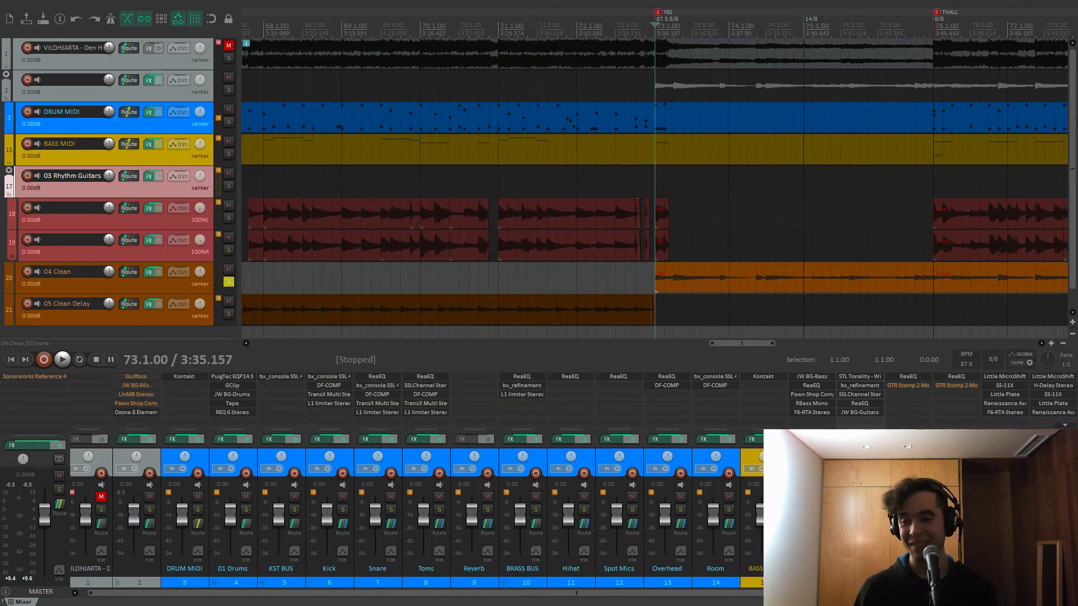
Unsolo 04 Clean and solo the 05 Clean Delay track at its delay item
scroll(725, 313, down, 6)
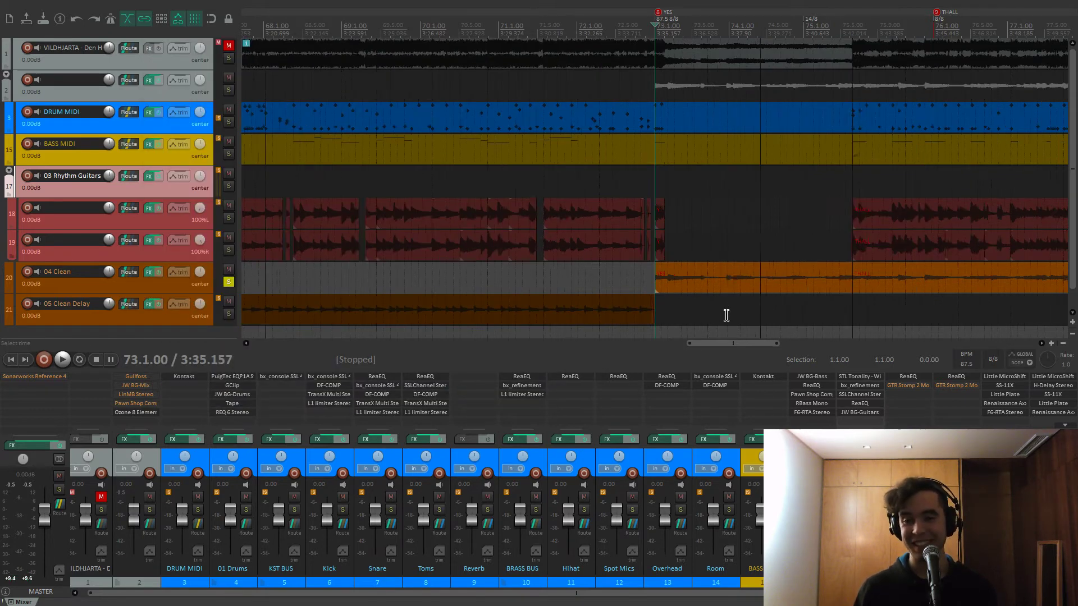
click(229, 283)
click(406, 309)
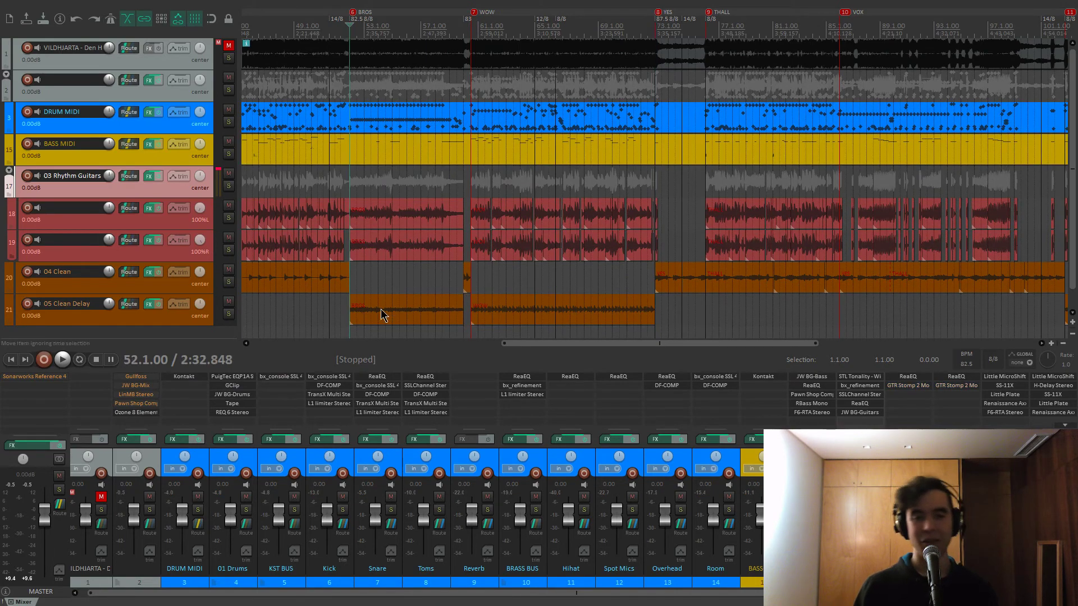
click(229, 313)
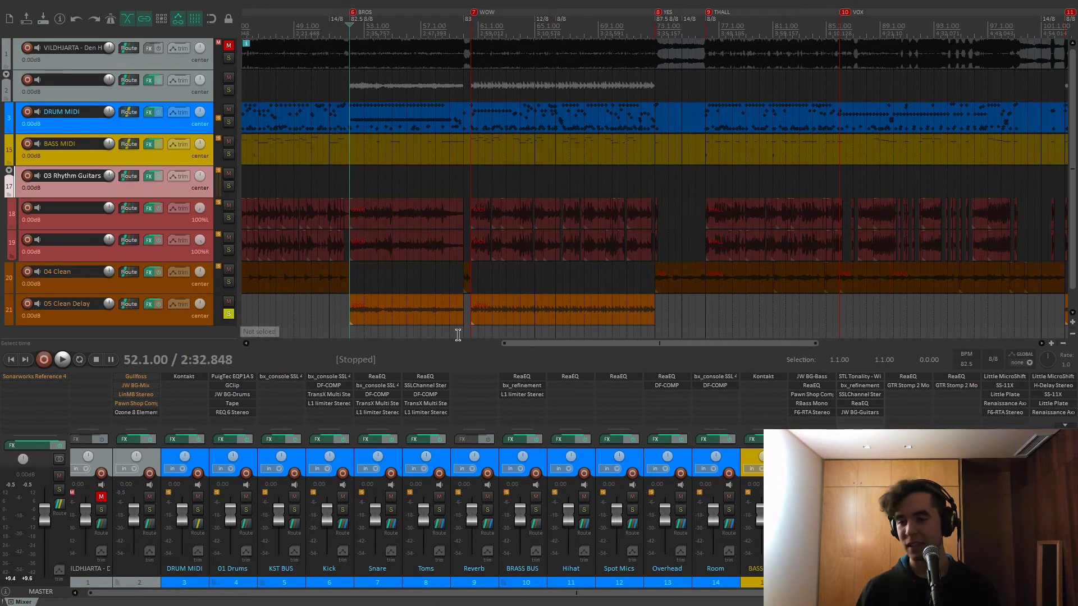
Audition the H-Delay 1/4 echo synced to 83 BPM from marker 7, then close it
click(1053, 387)
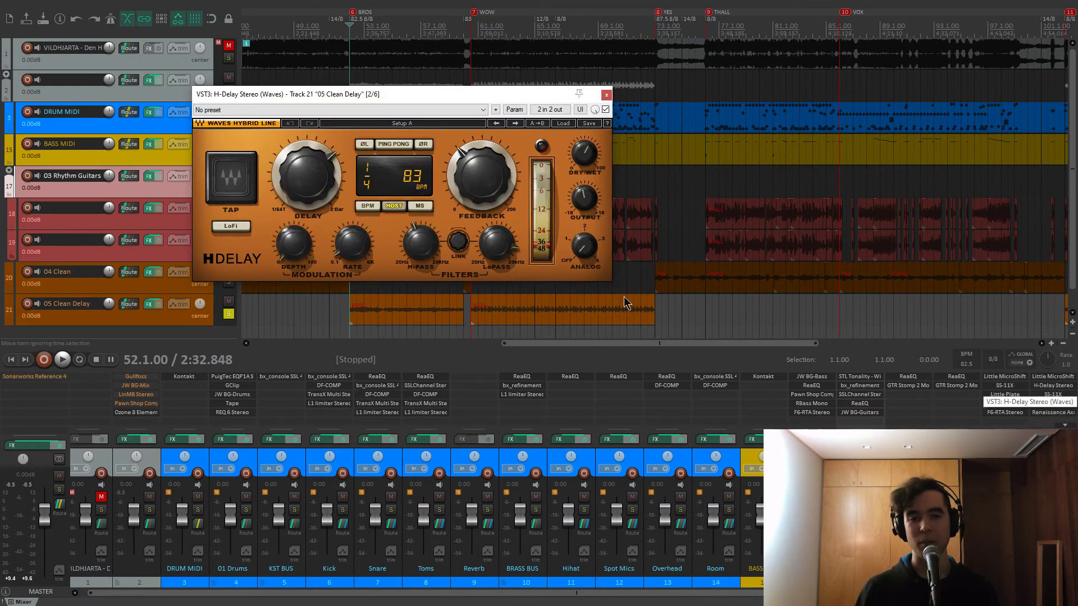
key(space)
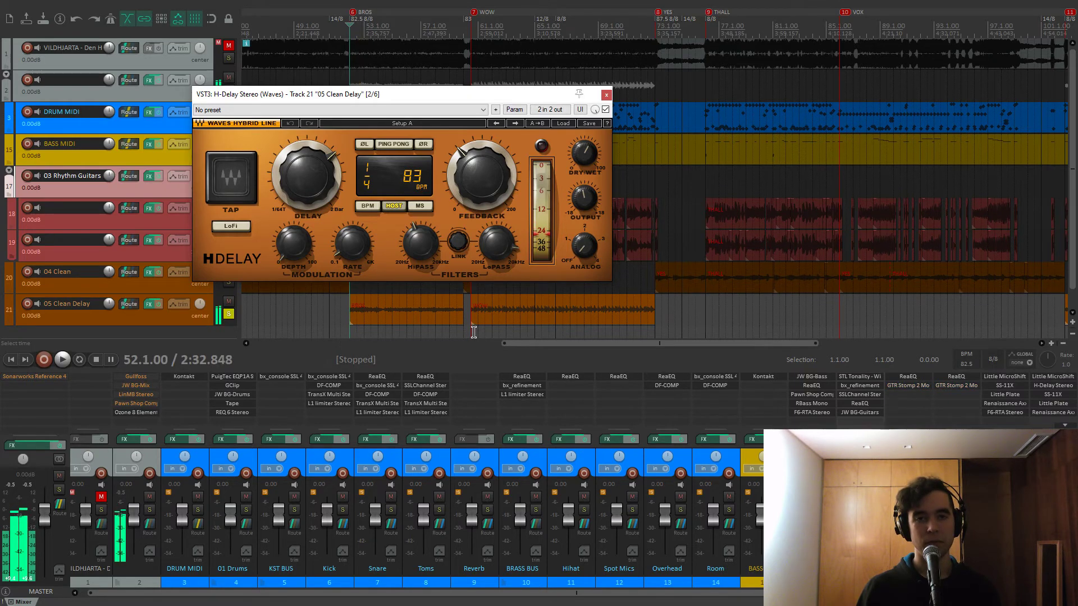
scroll(510, 332, down, 3)
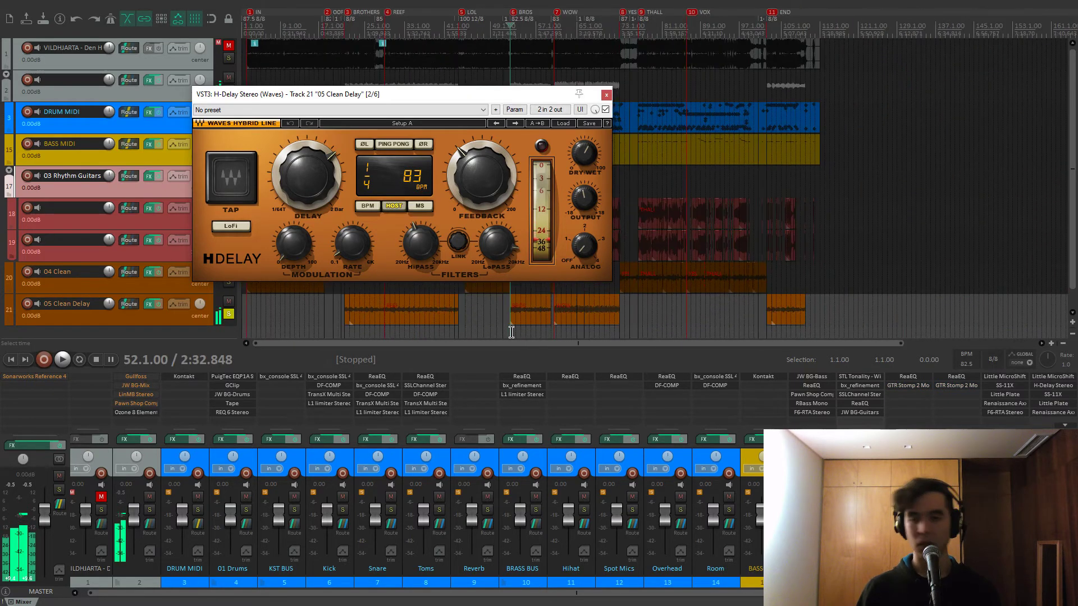
click(618, 334)
key([)
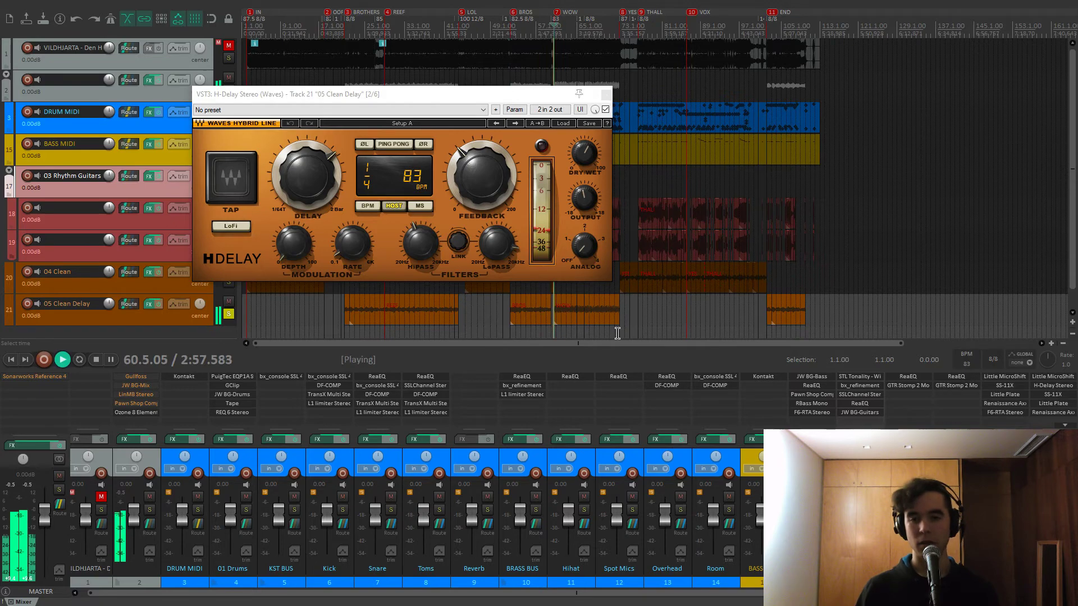
scroll(618, 334, up, 5)
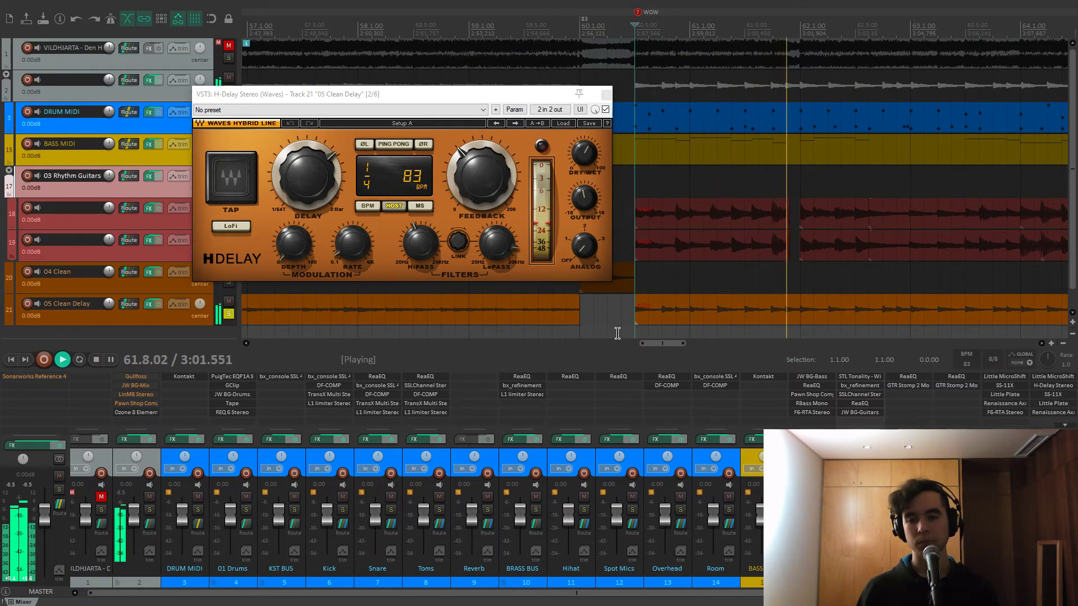
scroll(1060, 400, down, 2)
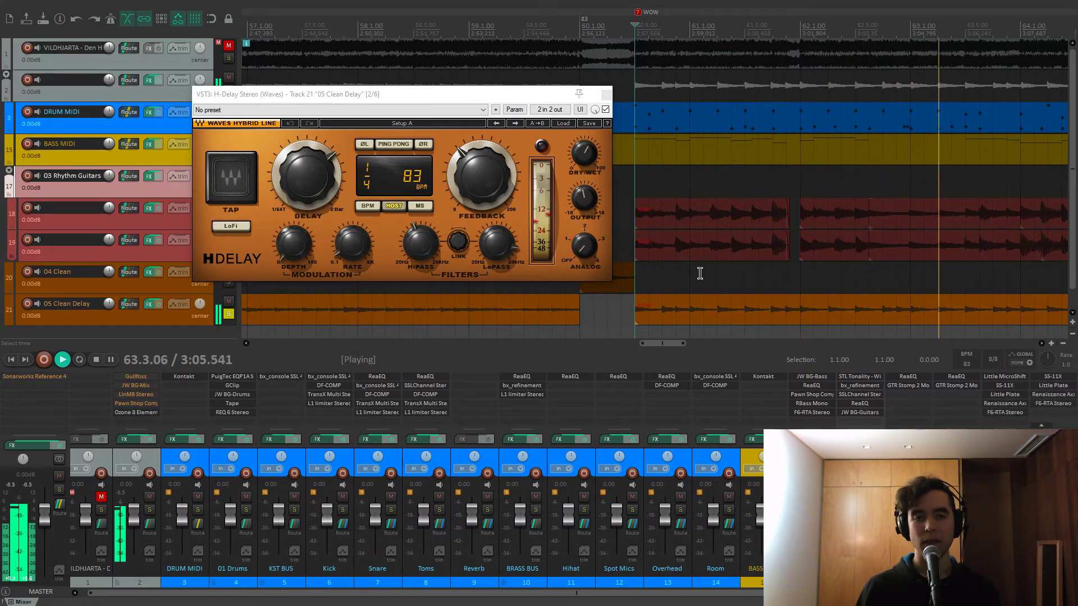
key(space)
click(607, 94)
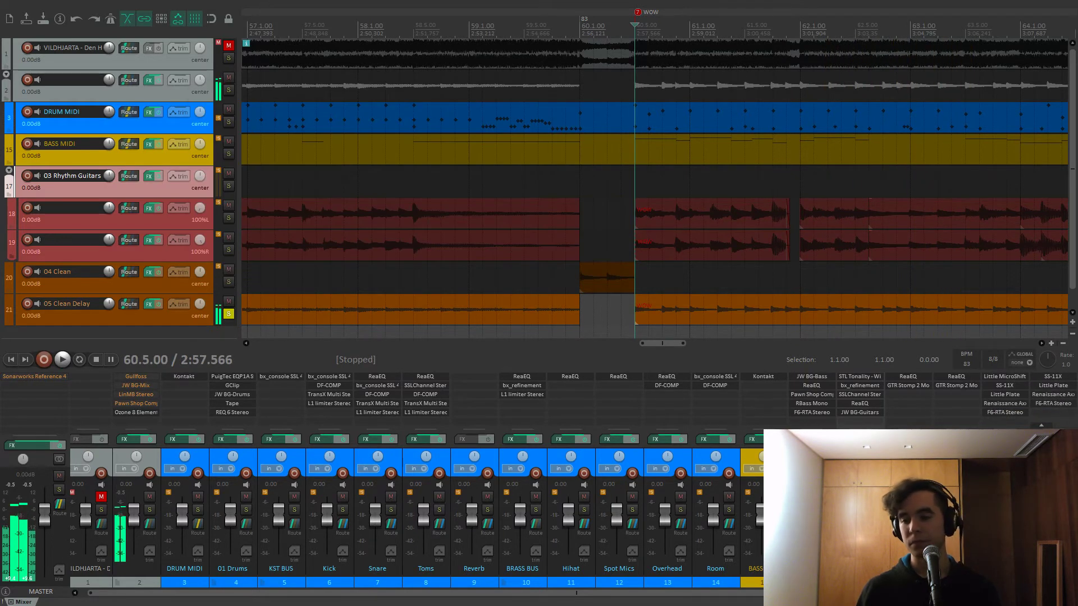
Play the full unsoloed mix from the THALL marker at 76.1.00
scroll(798, 312, down, 8)
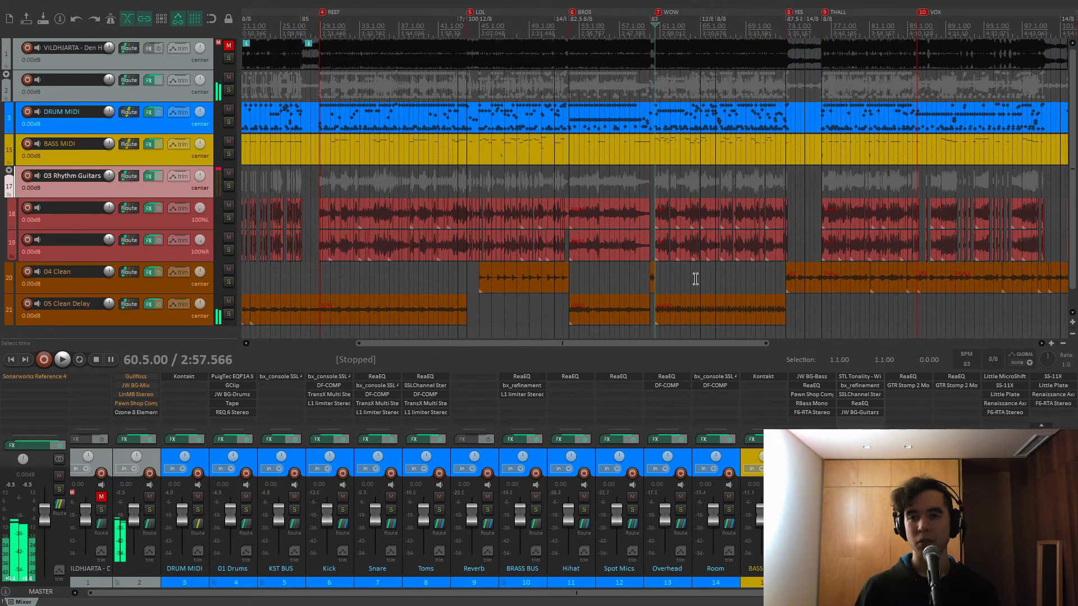
key(9)
scroll(681, 452, left, 1)
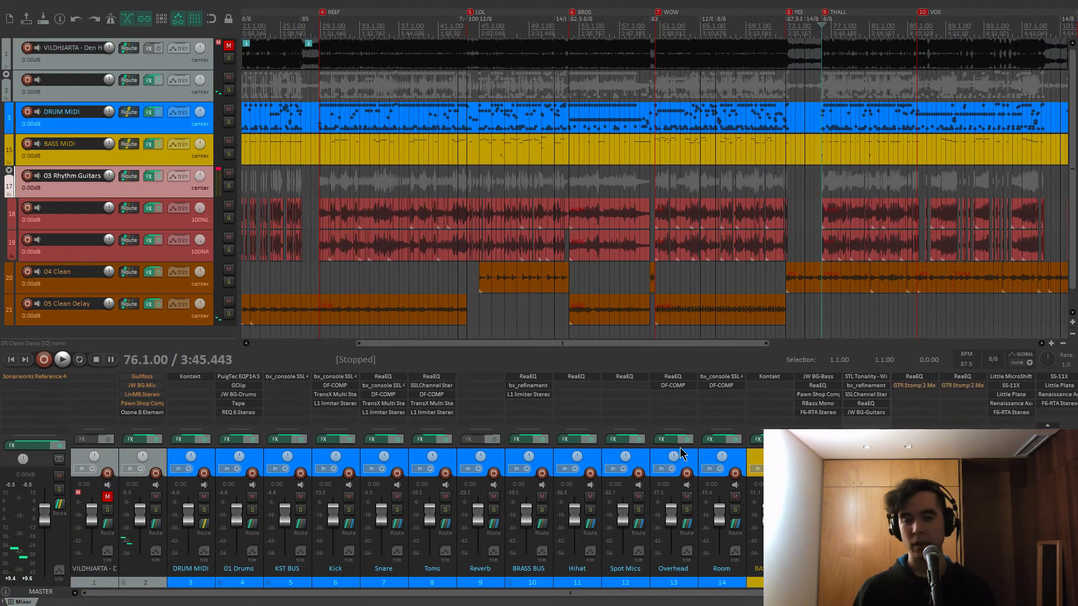
key(space)
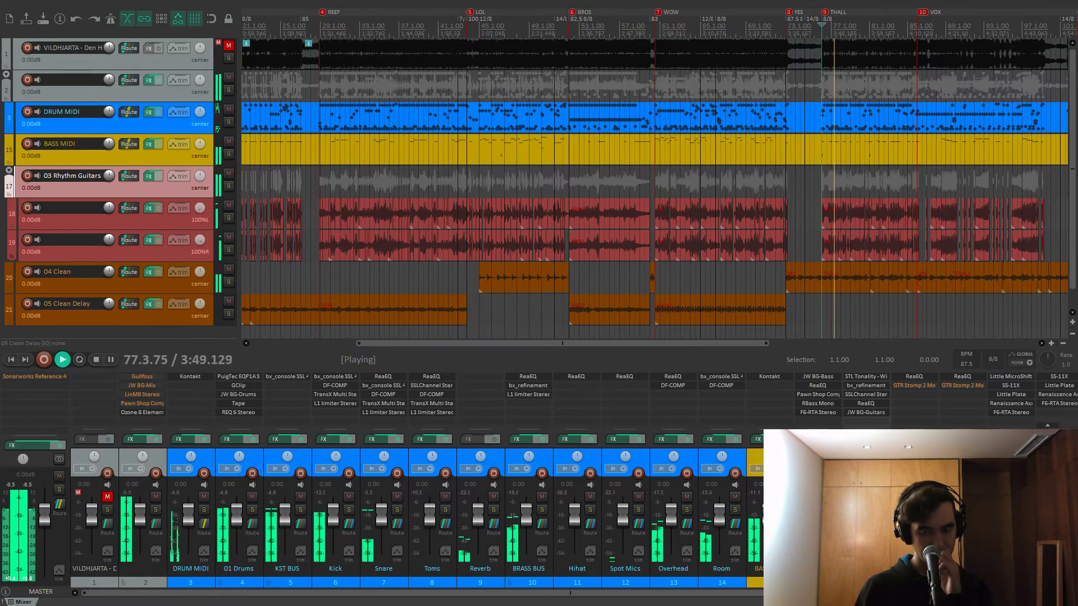
key(space)
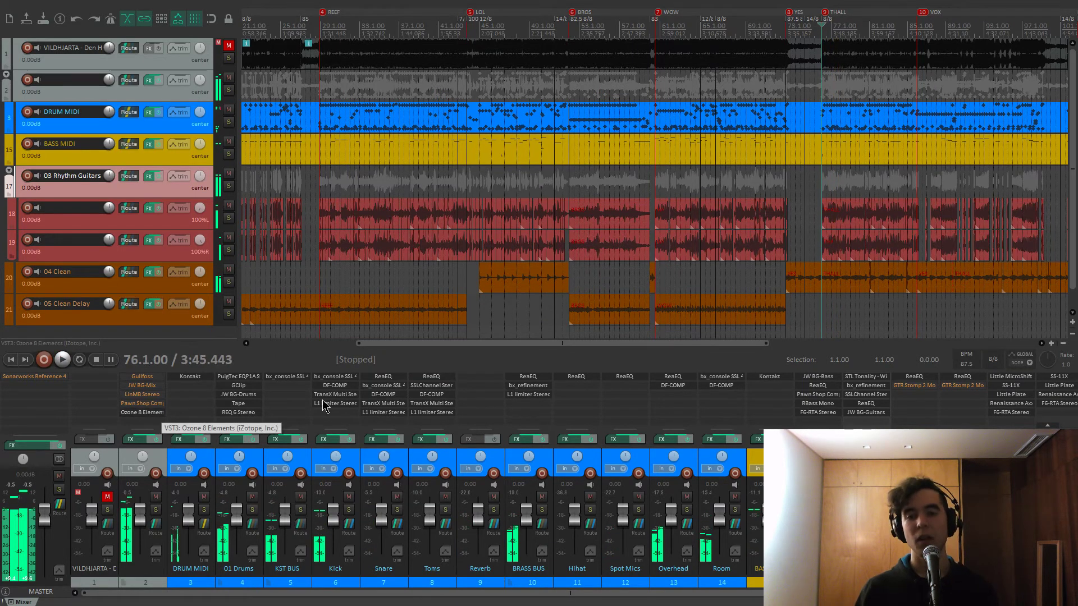
Check the Ozone 8 Maximizer (−6.0 dB threshold, −0.4 dB ceiling), then open Gullfoss on track 2
click(147, 412)
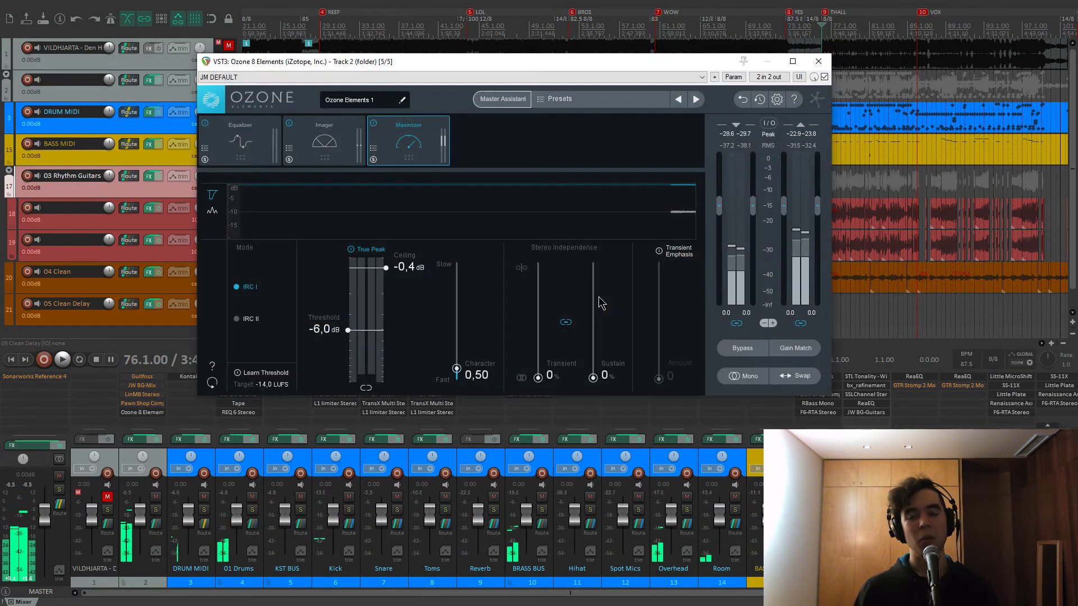
click(819, 62)
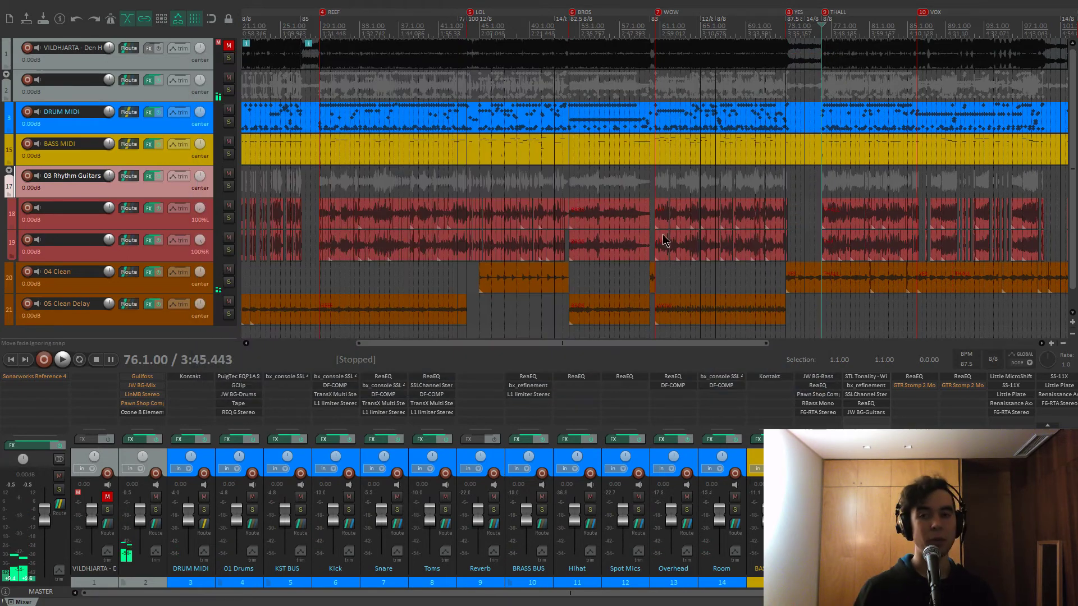
click(142, 377)
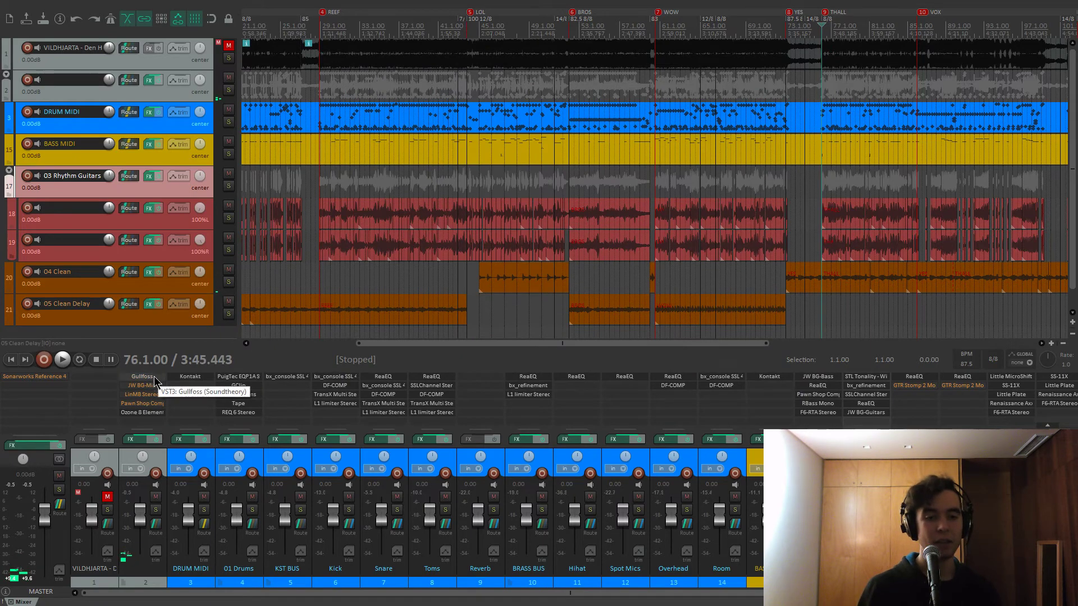
Move the Gullfoss window into view and A/B it against bypass during playback, leaving it on
drag(331, 44, 491, 85)
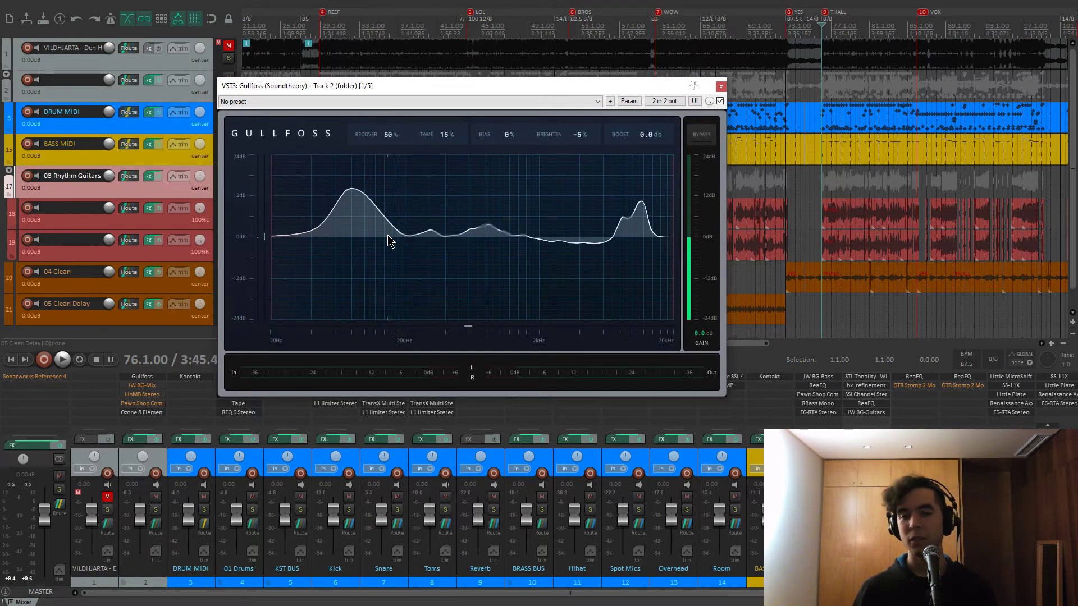
key(space)
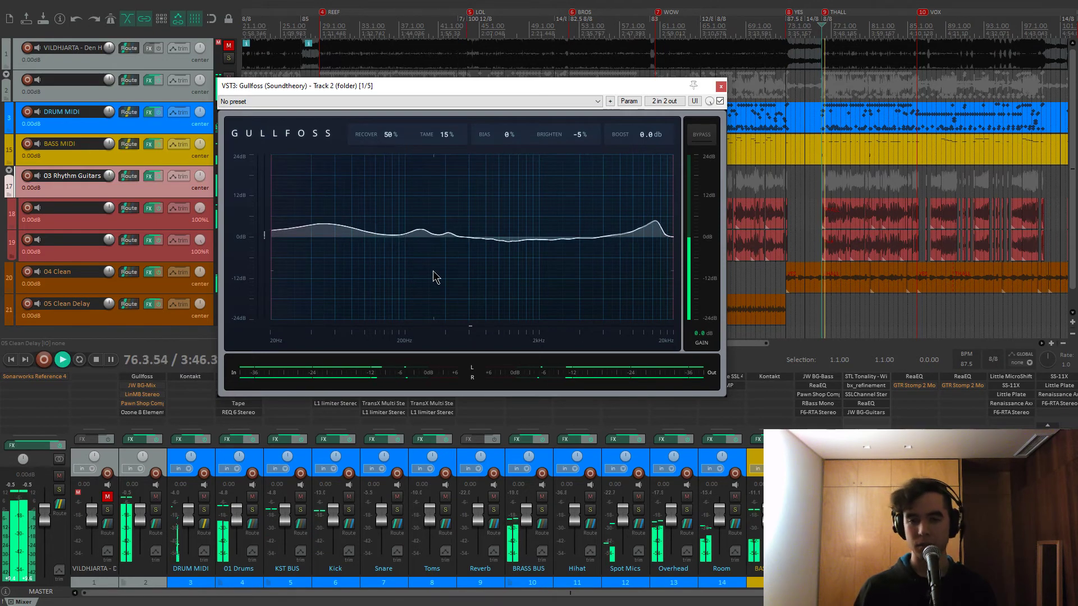
click(701, 137)
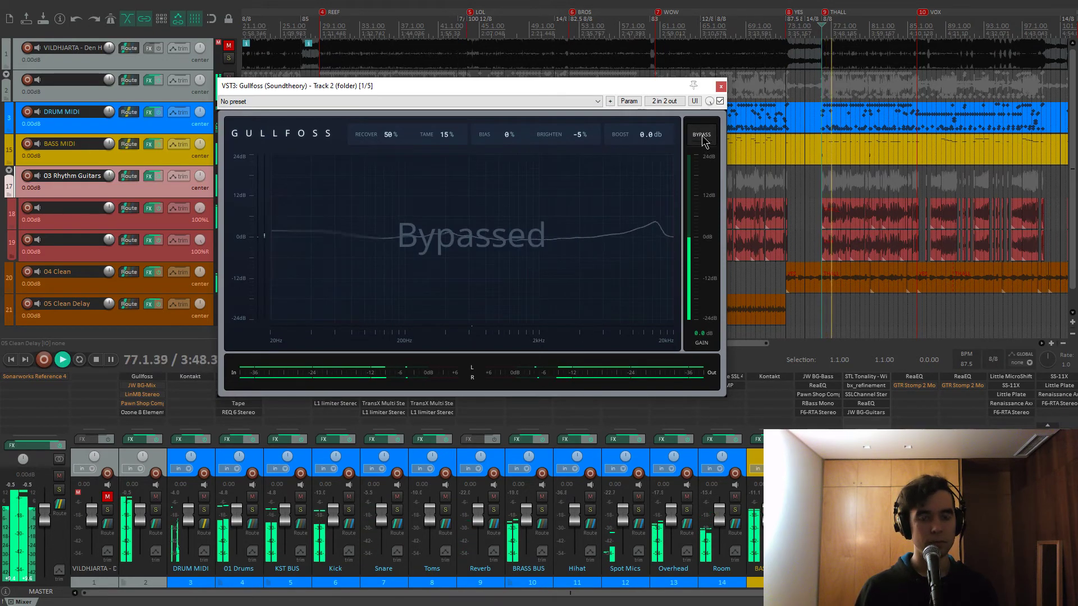
click(702, 137)
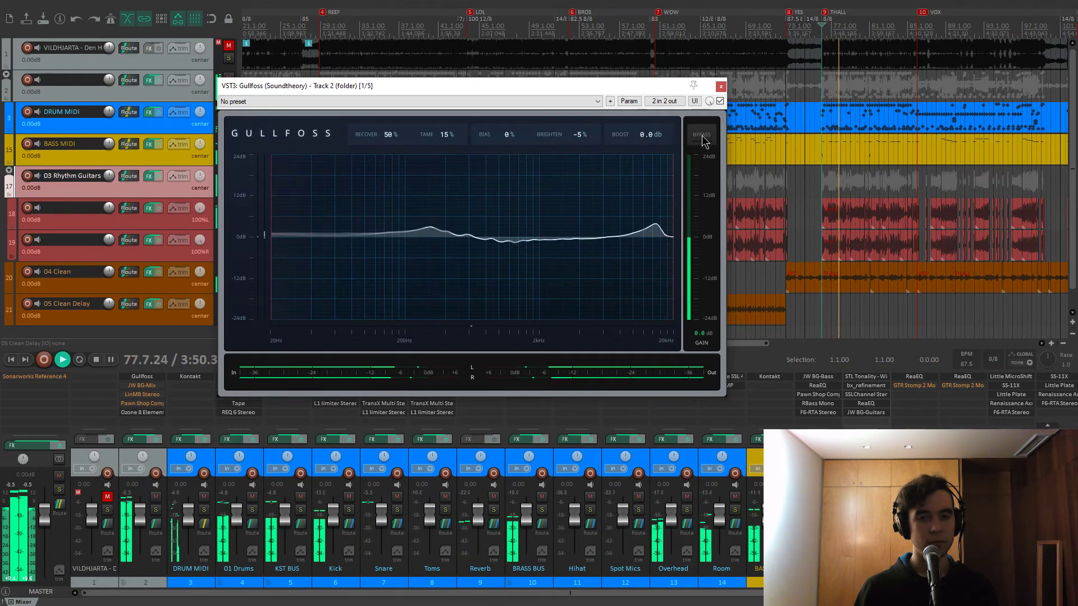
click(702, 137)
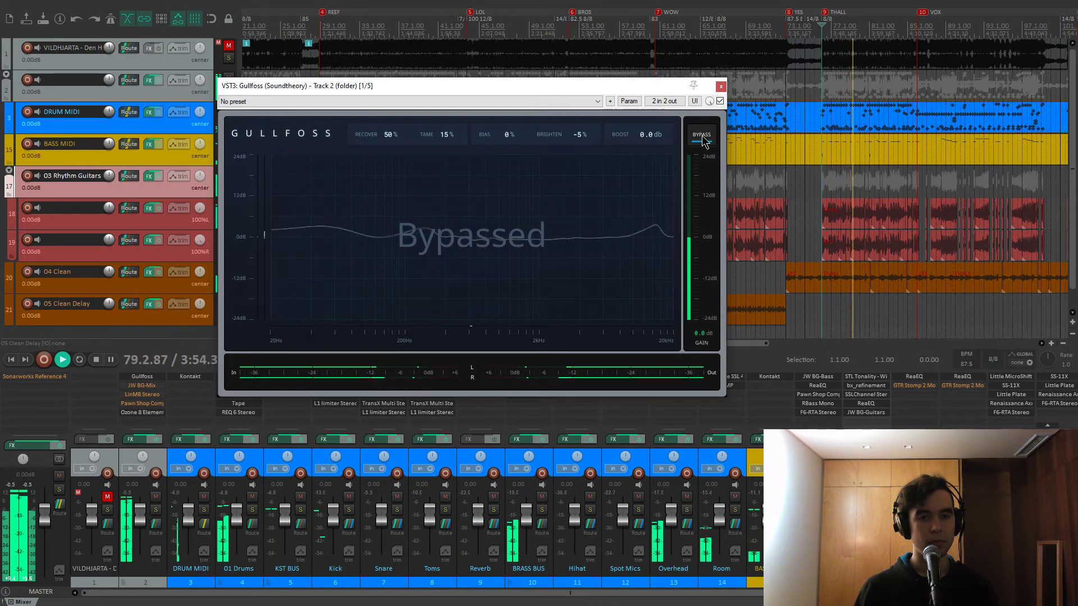
click(702, 137)
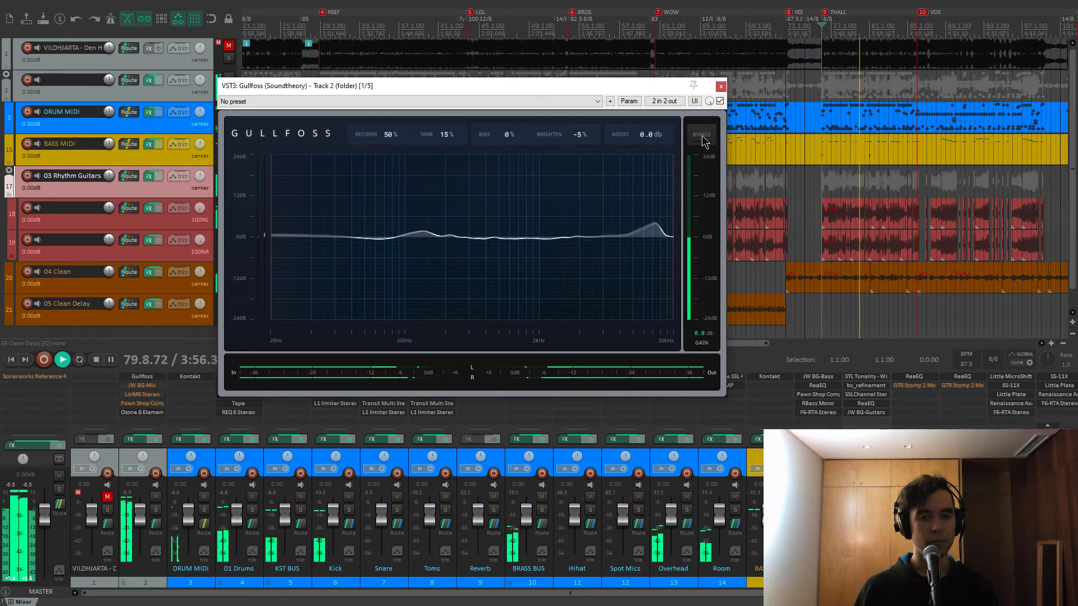
key(space)
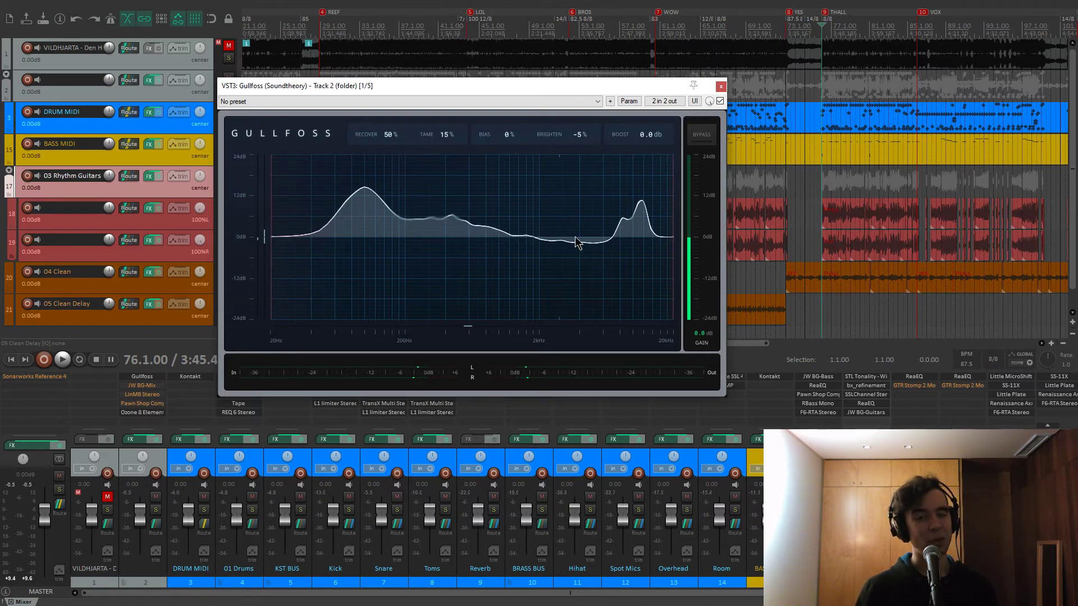
Play again comparing Gullfoss bypassed and active, then close its window
key(space)
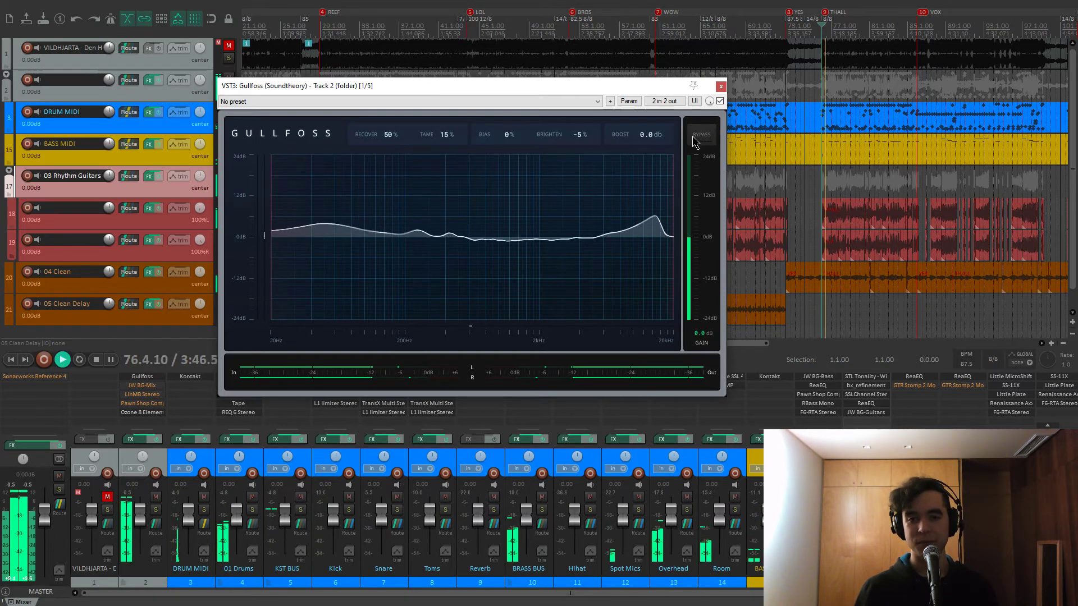
click(694, 138)
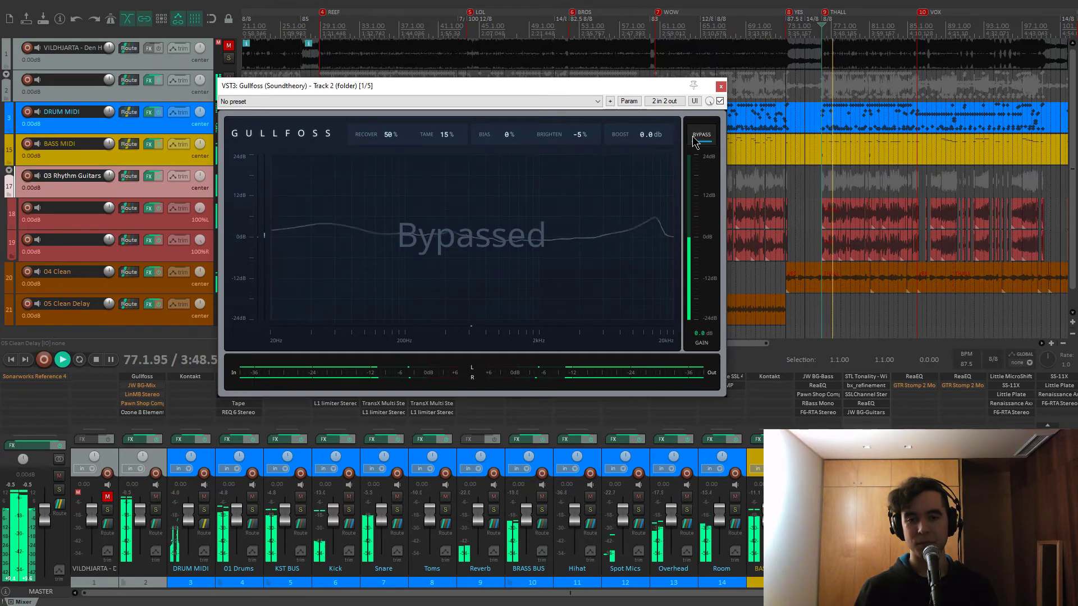
click(695, 138)
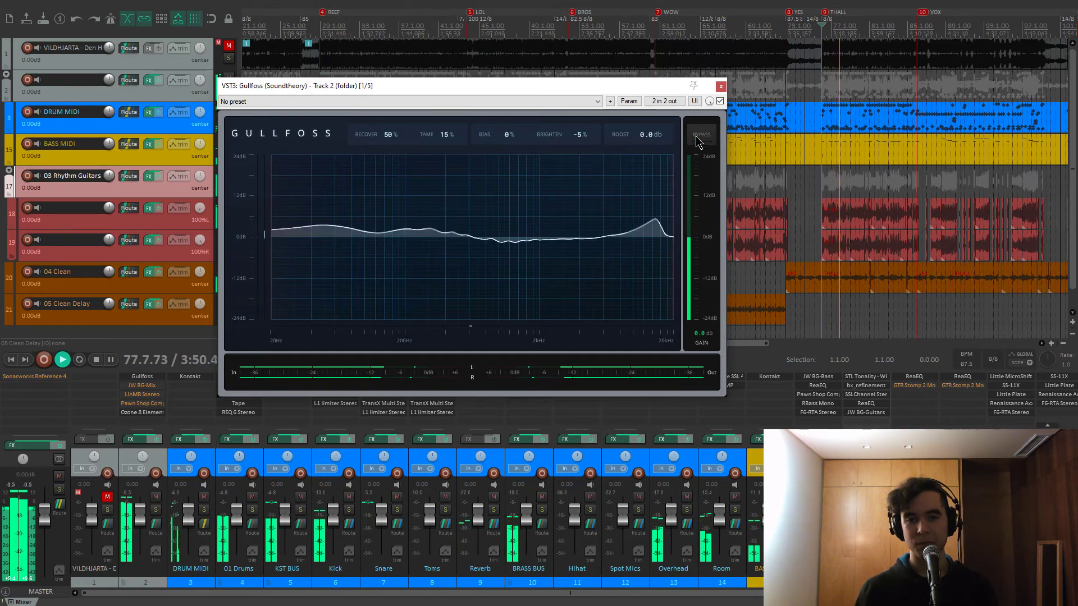
key(space)
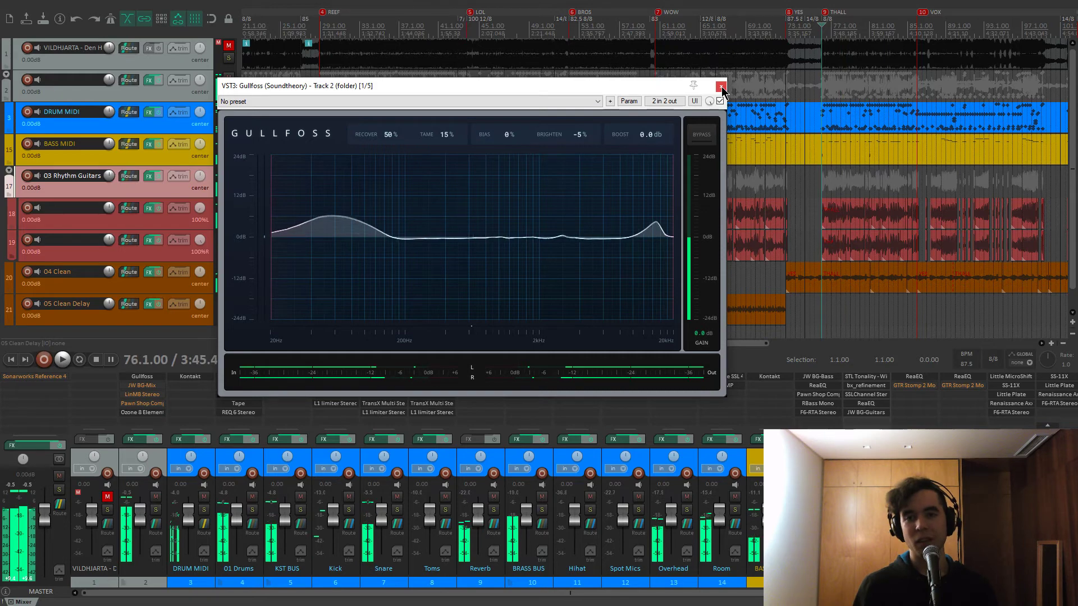
click(721, 87)
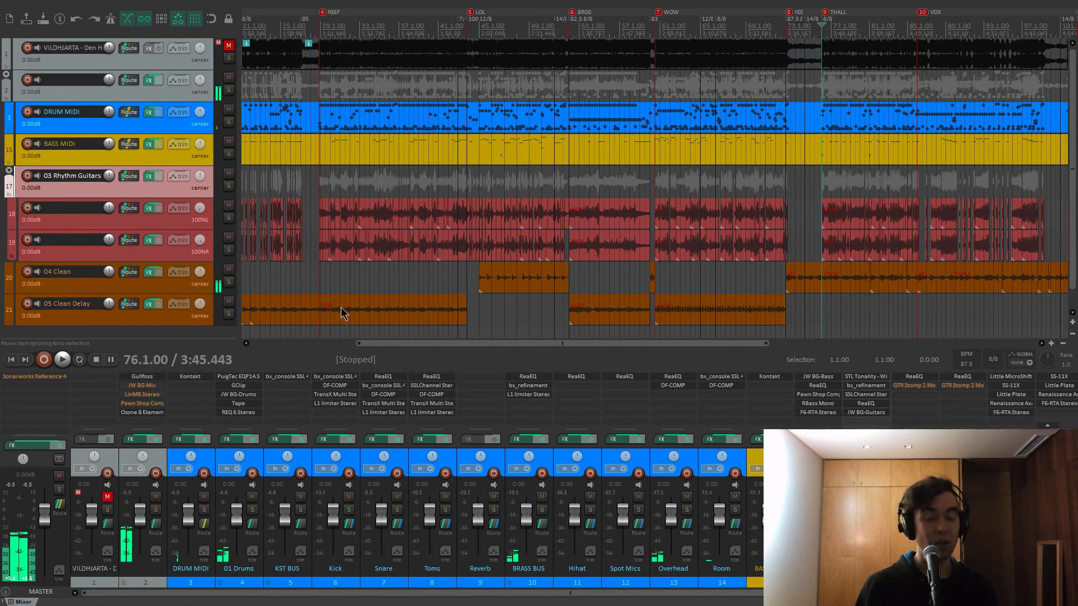
click(158, 387)
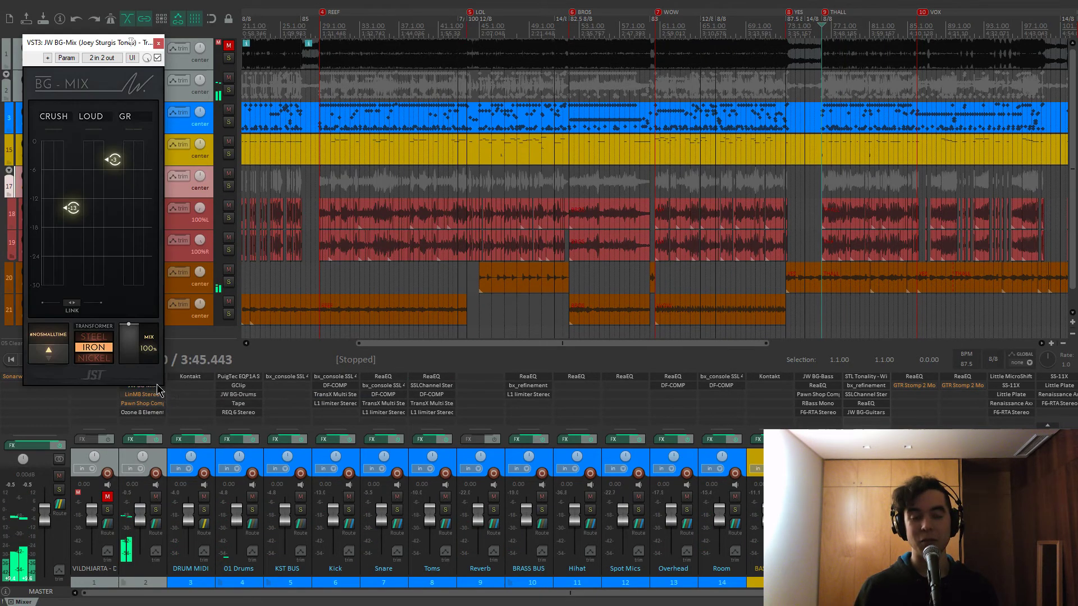
drag(112, 42, 357, 76)
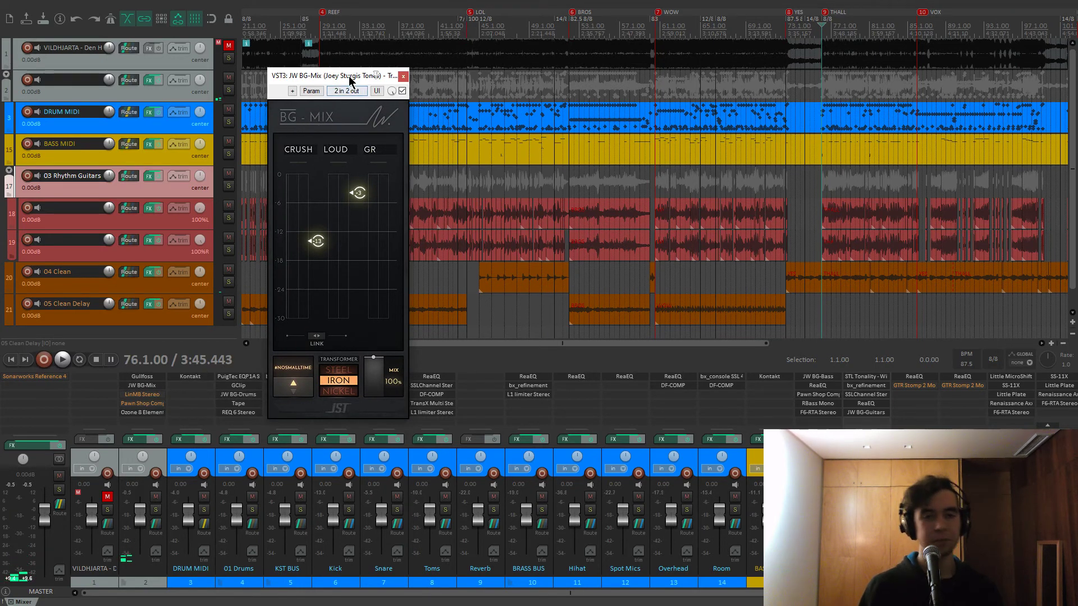
drag(355, 75, 358, 79)
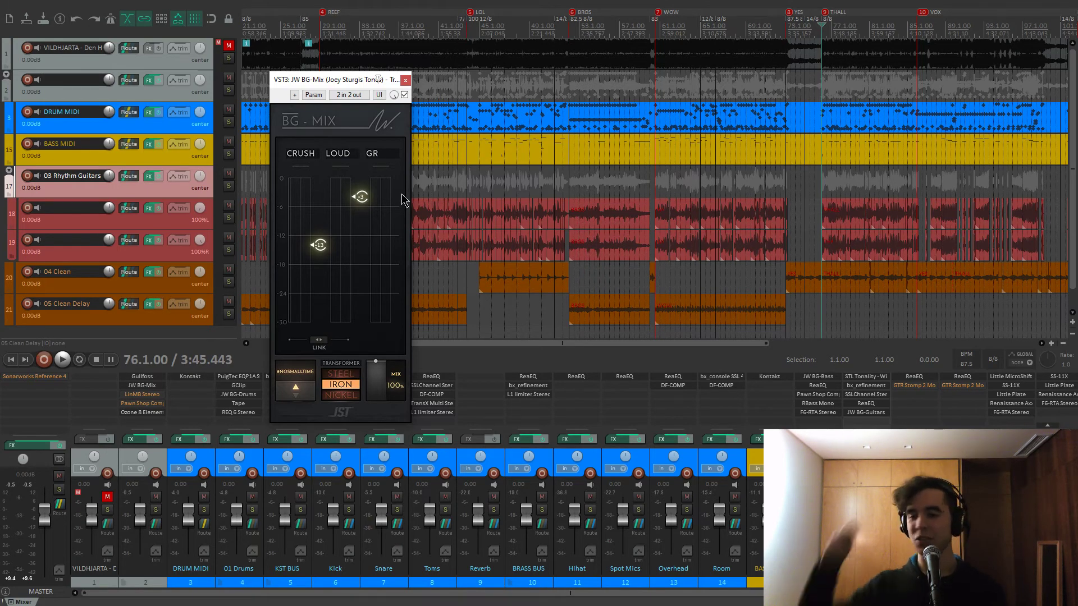
drag(327, 251, 328, 344)
key(space)
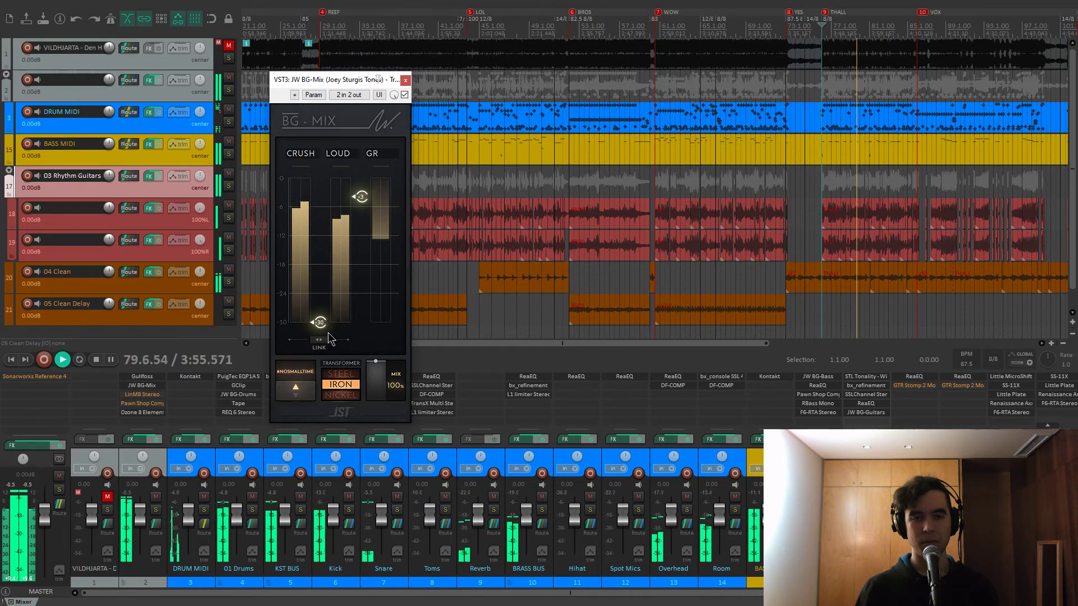
key(space)
drag(328, 332, 314, 257)
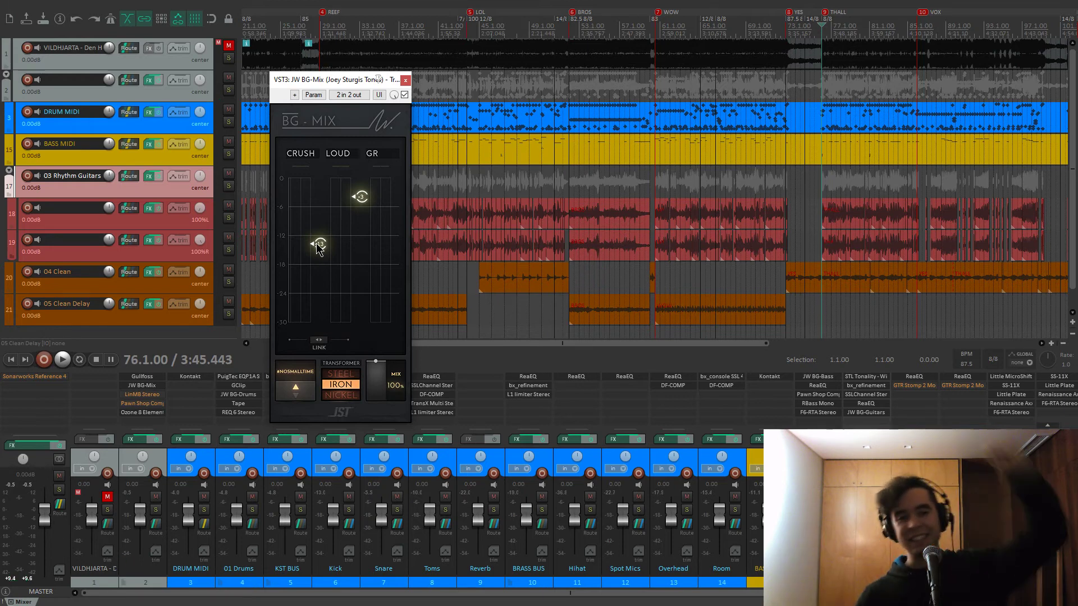
mouse_move(321, 243)
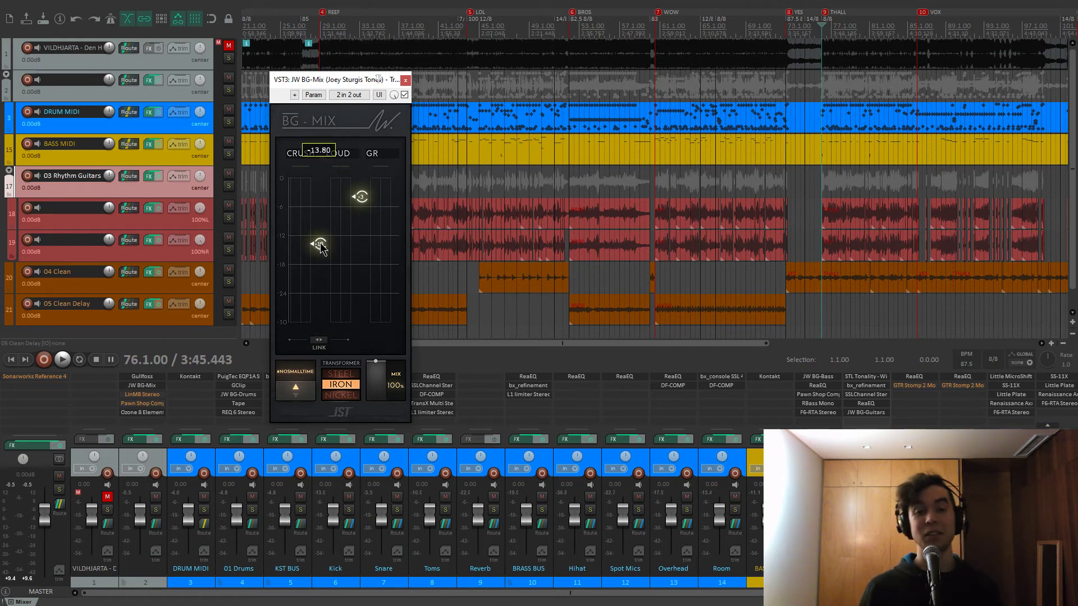
key(space)
drag(321, 247, 321, 232)
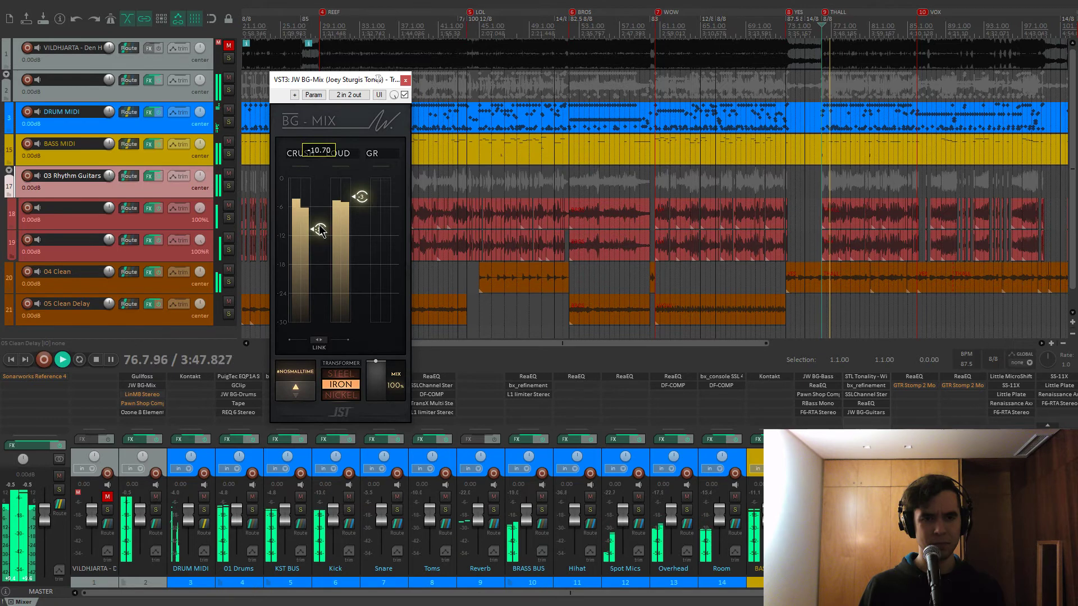
mouse_move(321, 231)
mouse_down()
mouse_move(324, 274)
mouse_move(324, 249)
mouse_up()
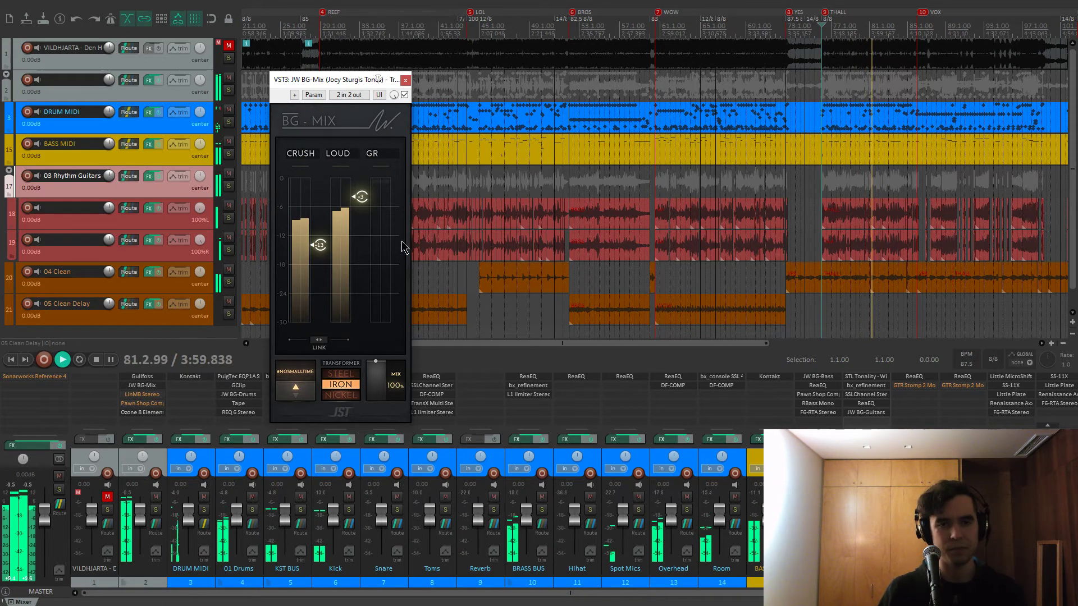
key(space)
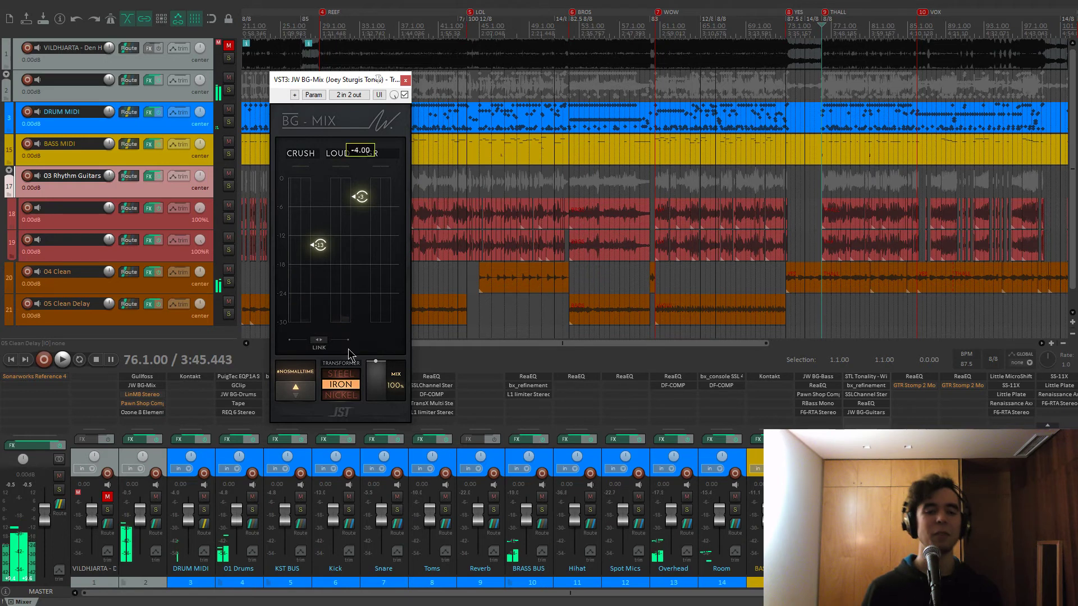
click(336, 387)
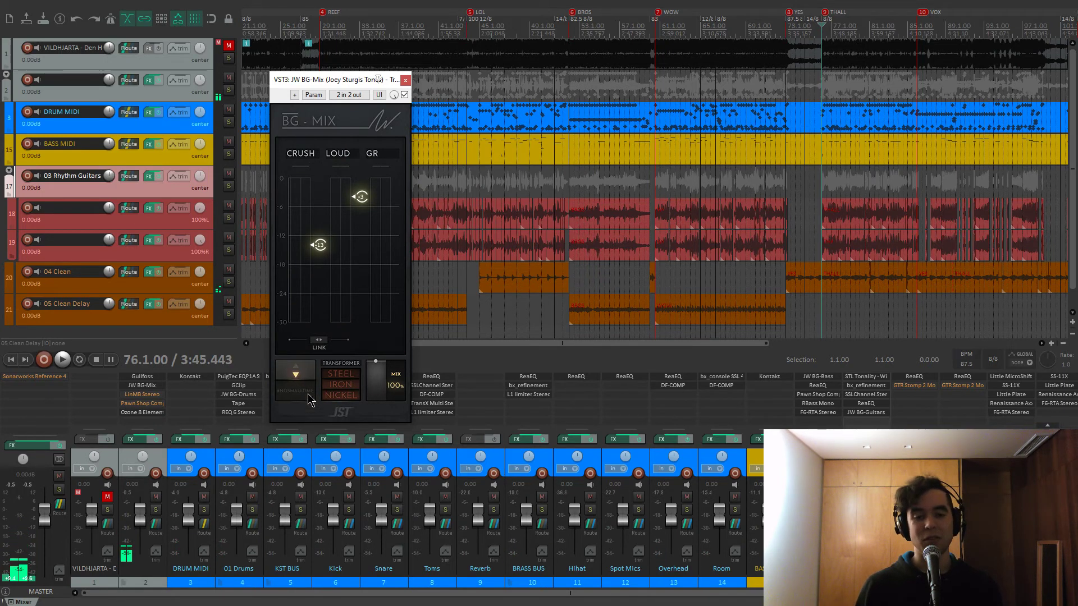
key(space)
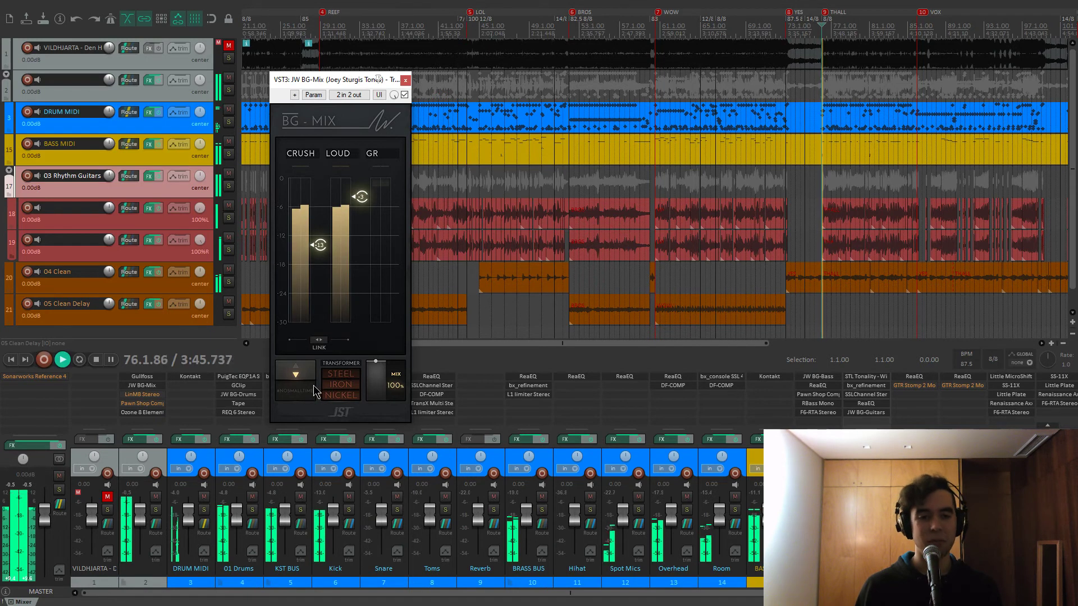
click(329, 386)
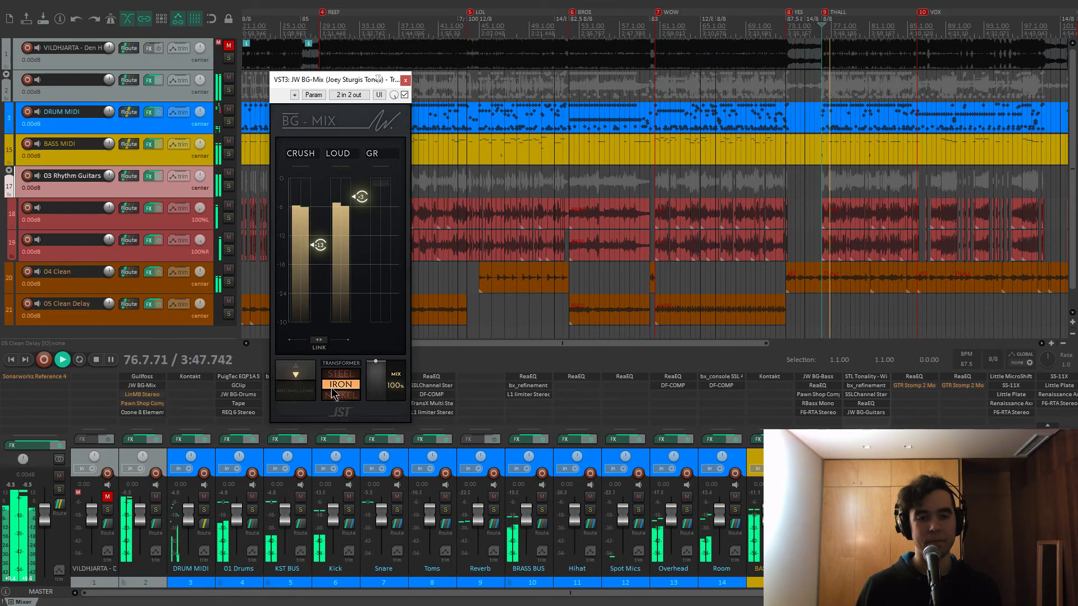
click(303, 384)
click(301, 385)
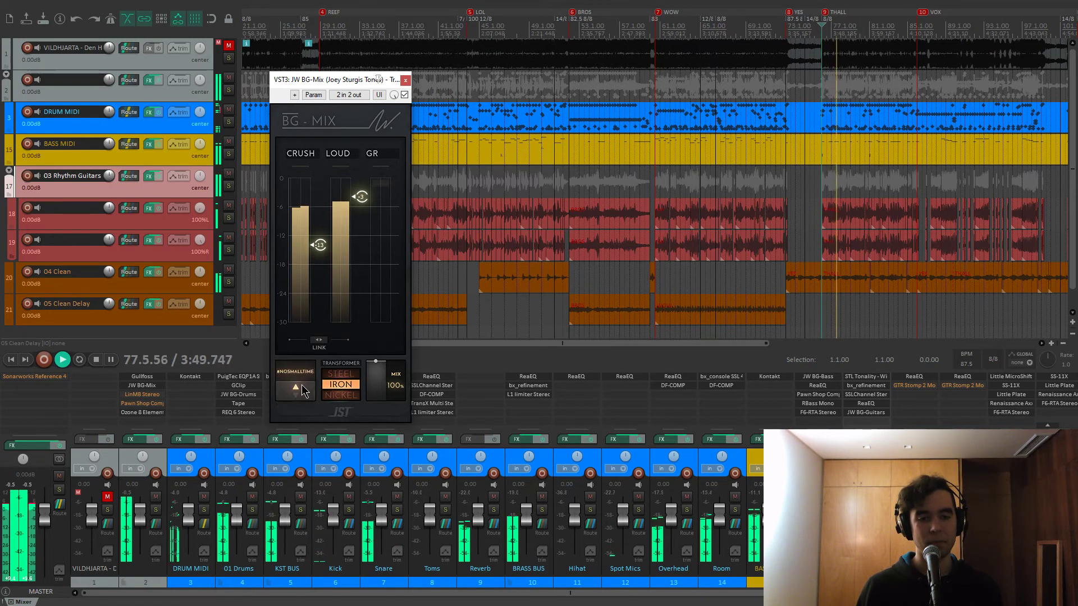
click(338, 384)
click(335, 388)
click(301, 386)
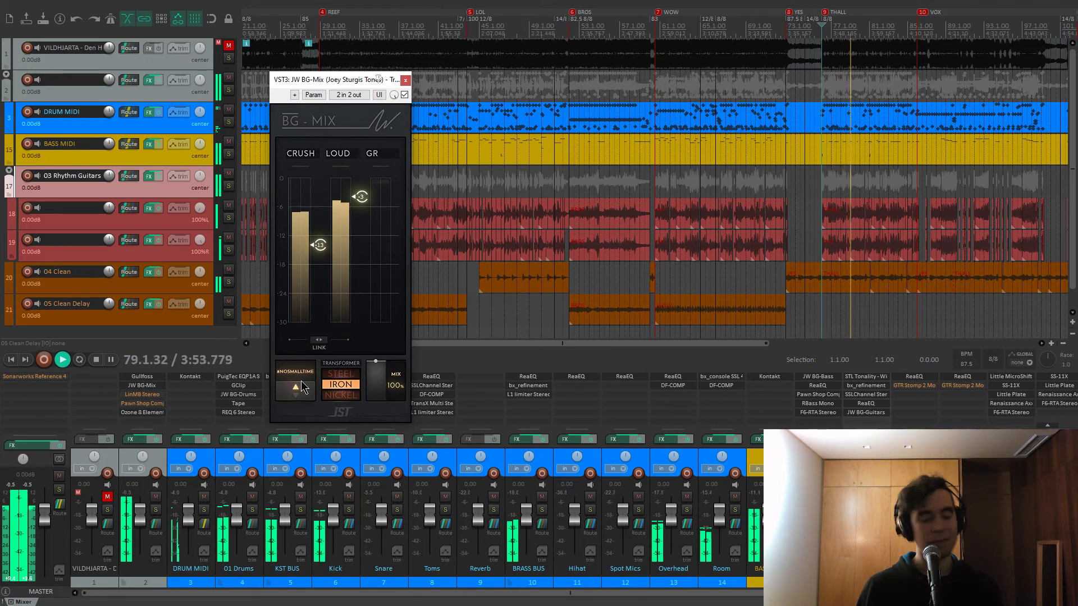
key(space)
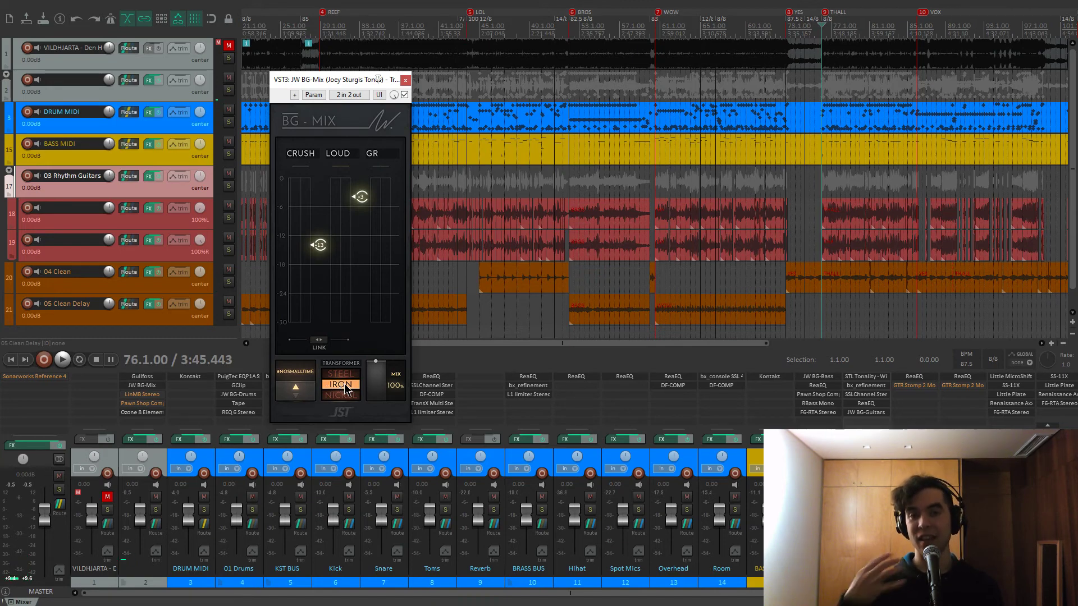
click(405, 83)
Open LinMB Stereo on the Track 2 folder bus and position its window, briefly checking Gullfoss
click(147, 395)
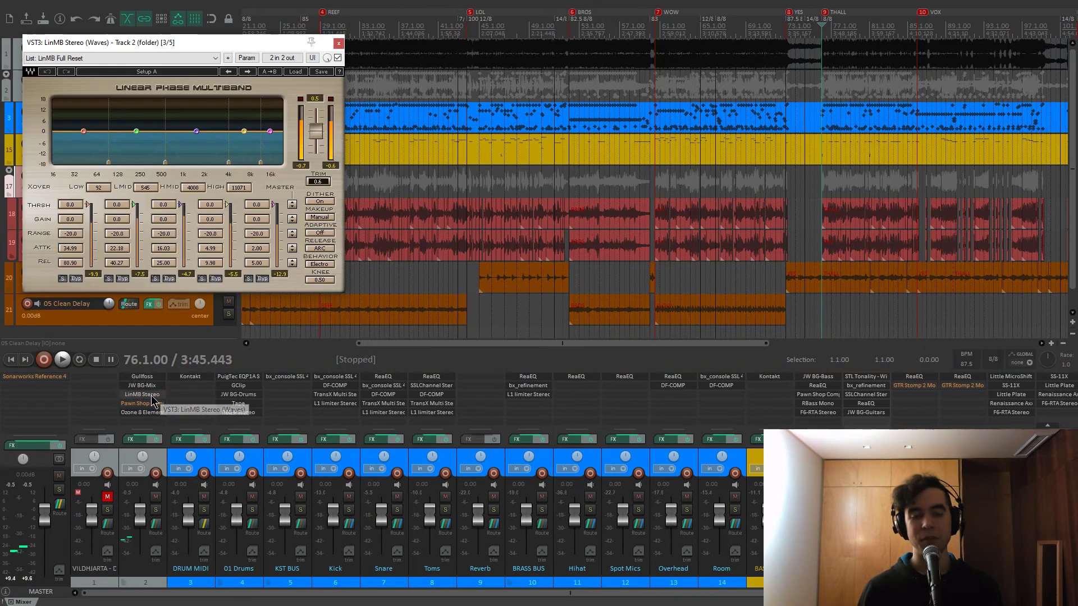
drag(264, 42, 510, 113)
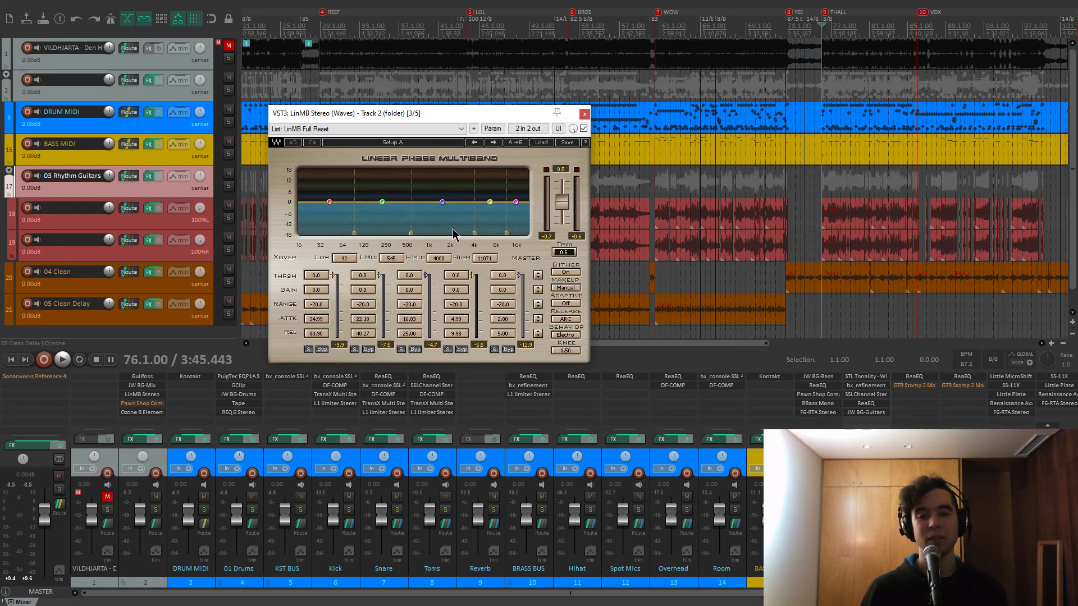
click(157, 376)
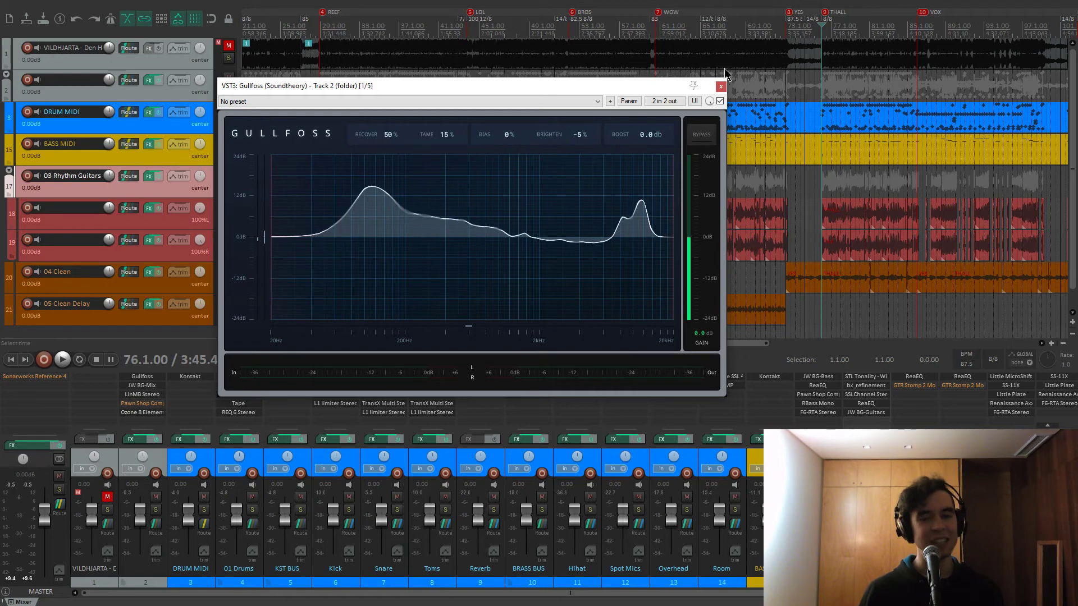
click(722, 87)
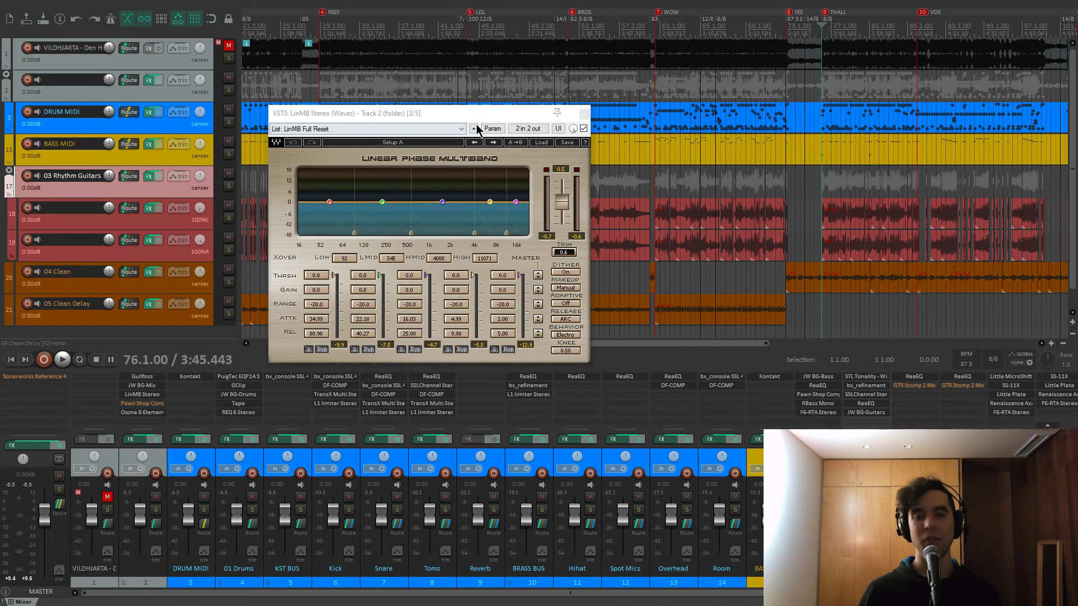
drag(500, 113, 513, 95)
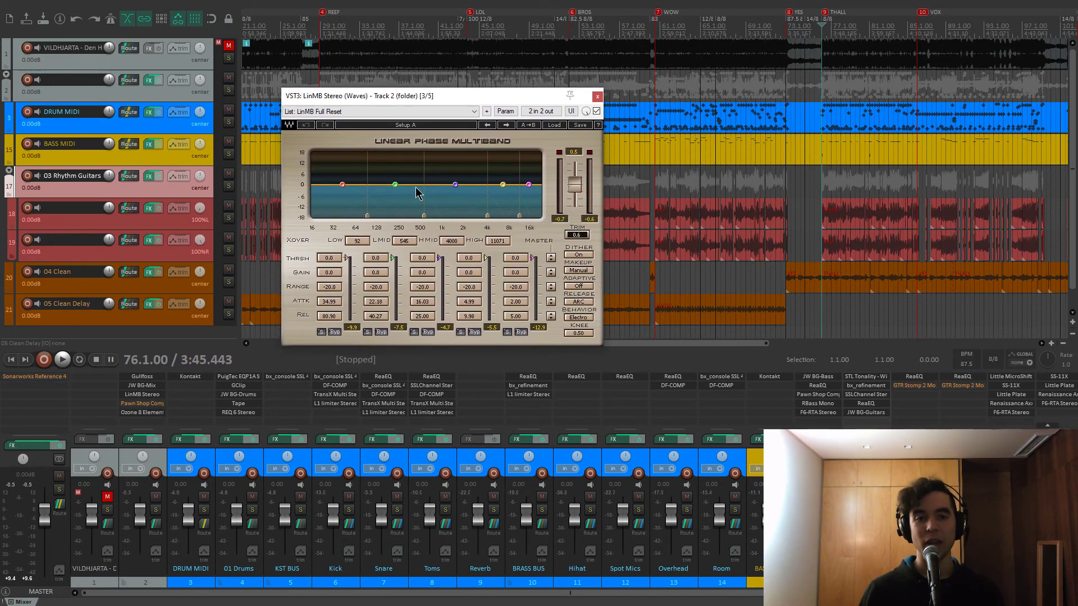
Solo and unsolo LinMB's HMID band, listening to it alone during playback
click(415, 332)
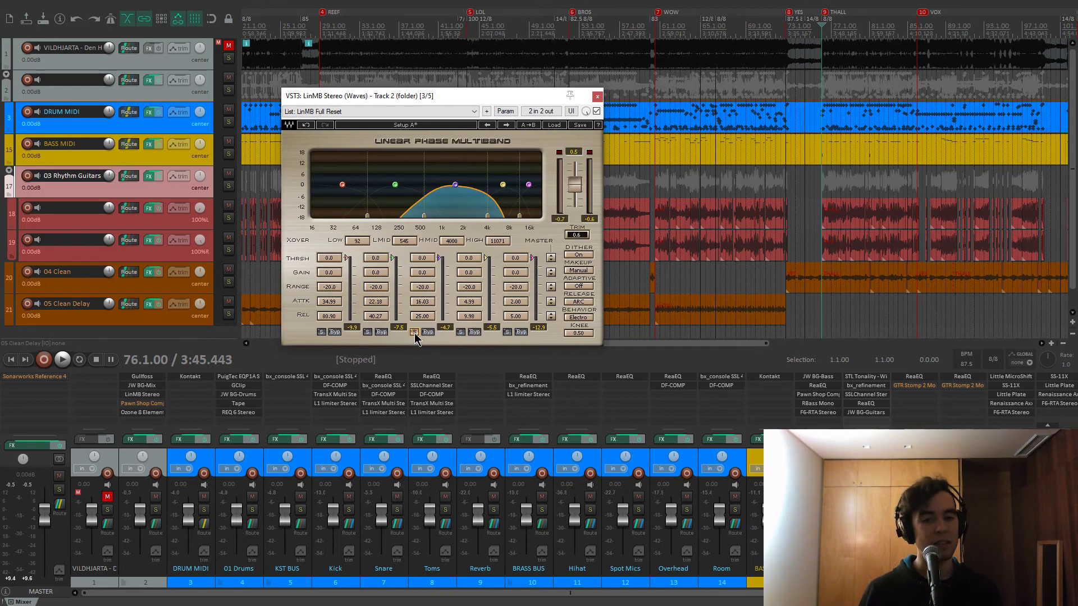
click(414, 333)
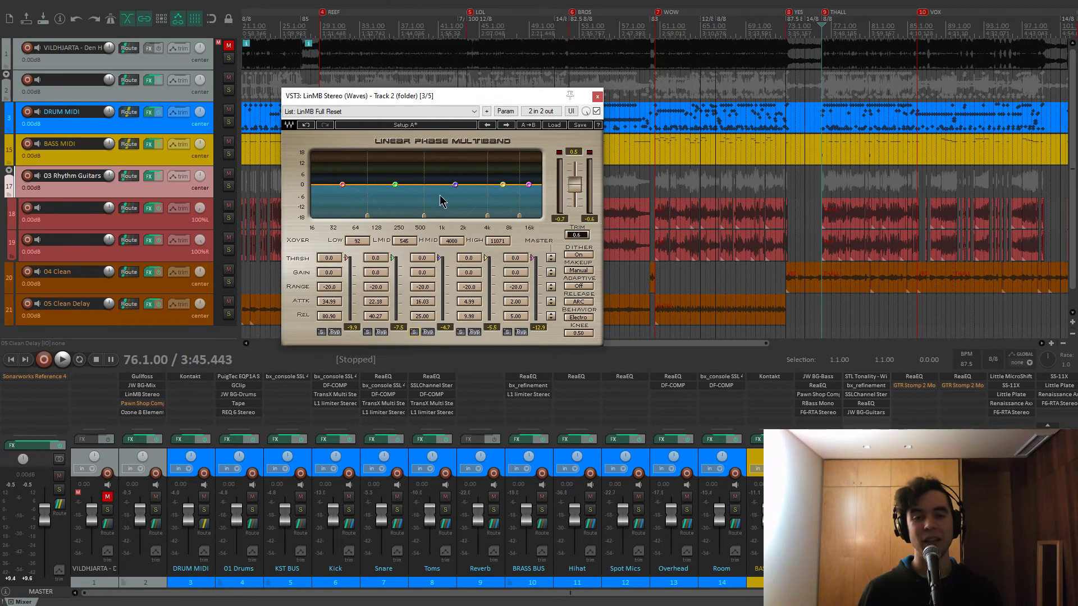
key(space)
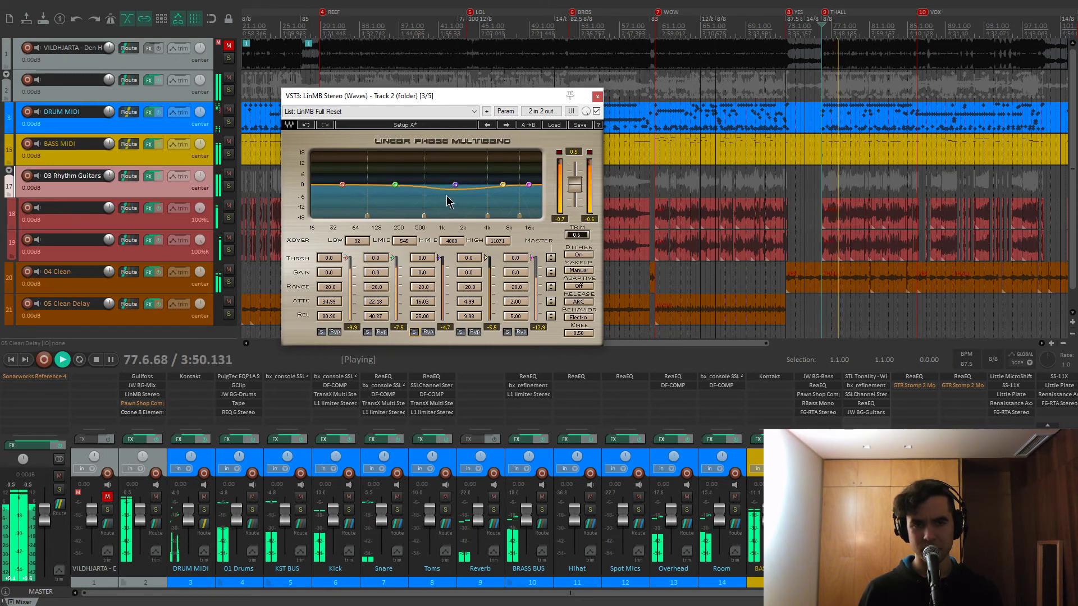
click(414, 332)
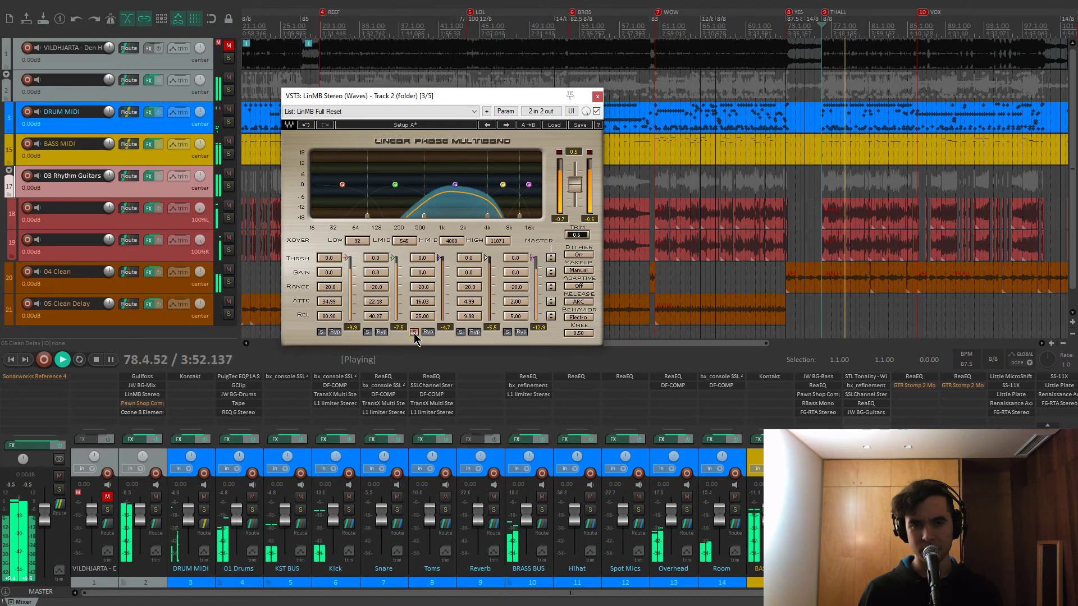
click(414, 332)
key(space)
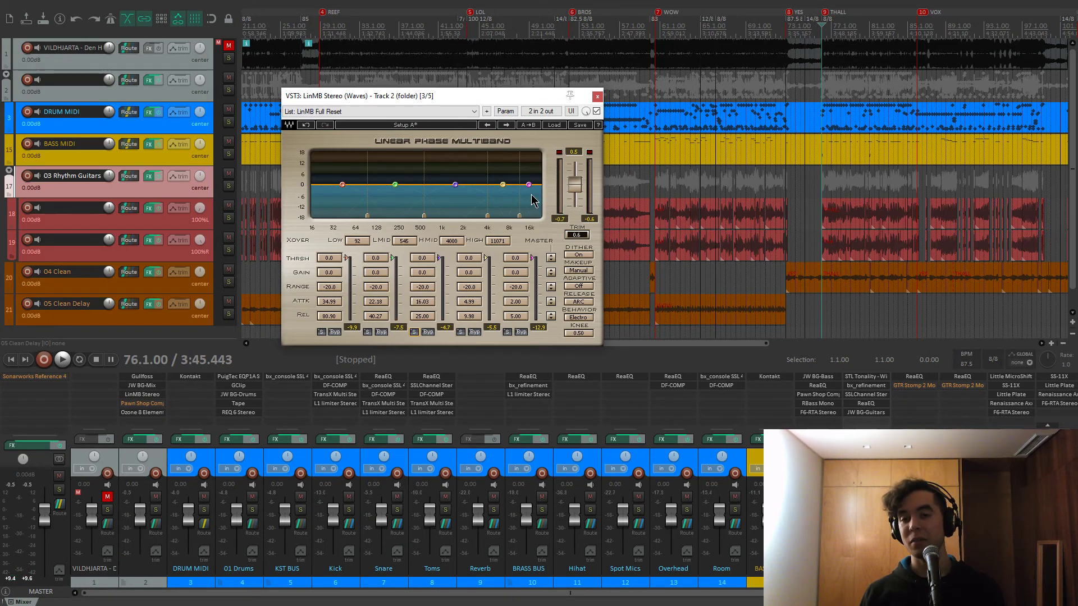
drag(506, 103, 516, 99)
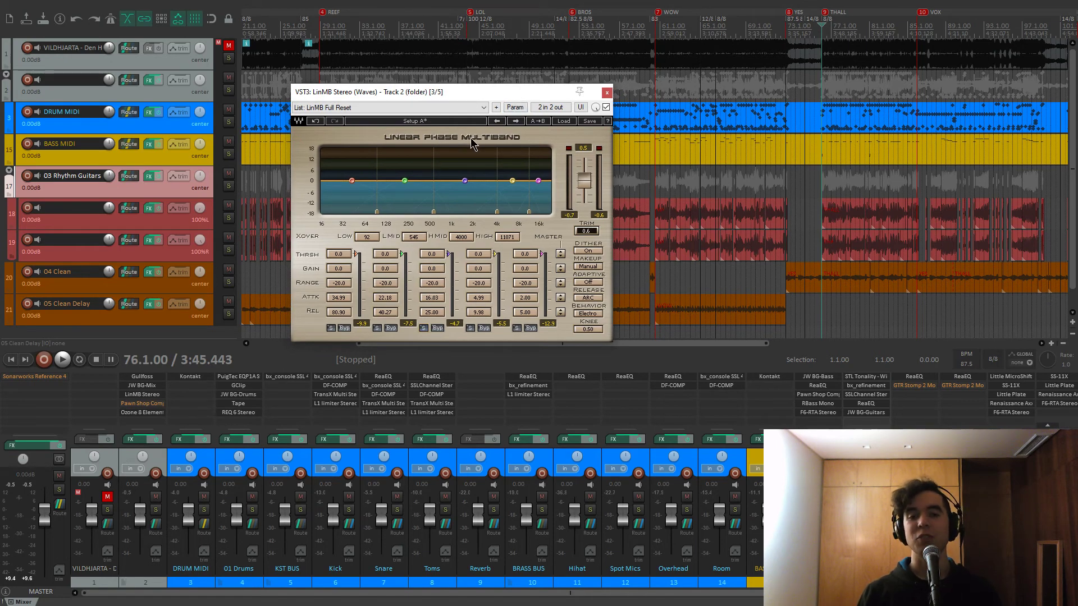
Close LinMB, open Pawn Shop Comp on the mix bus and A/B its bypass while playing
click(607, 94)
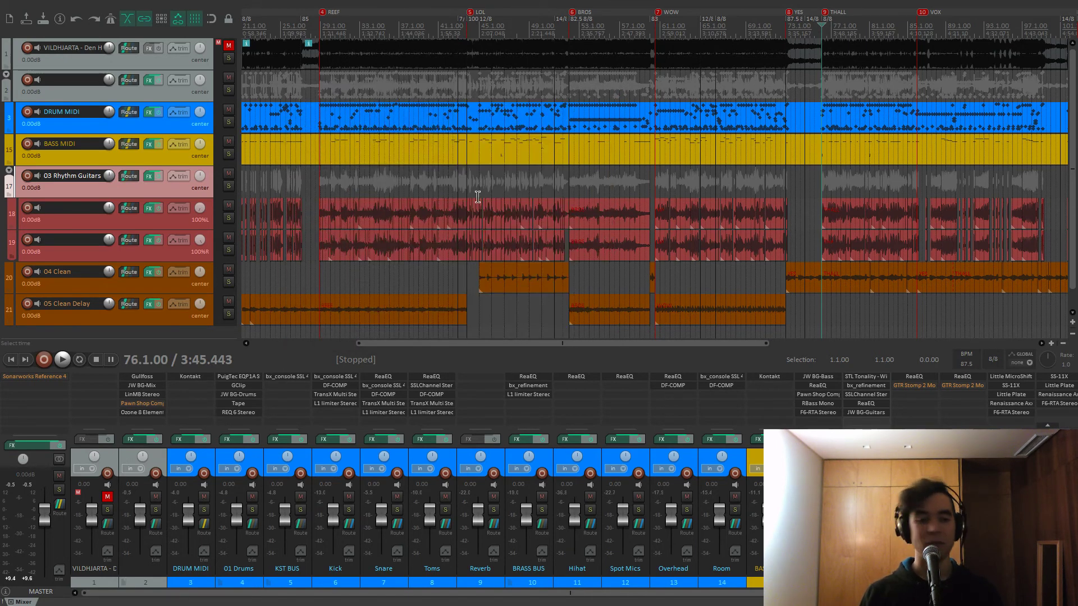
click(156, 405)
drag(255, 46, 512, 76)
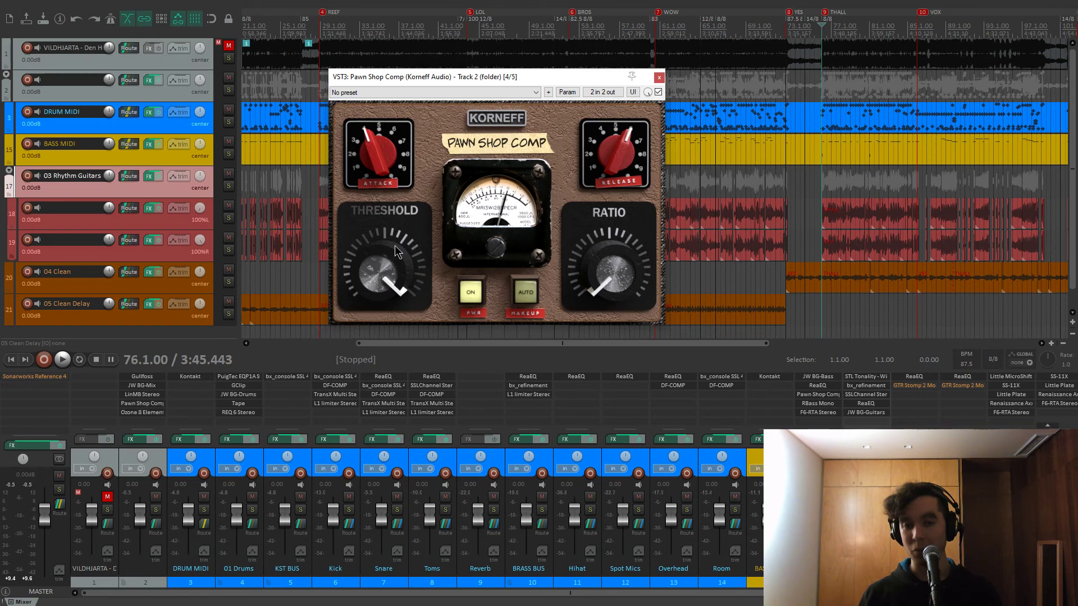
click(659, 93)
key(space)
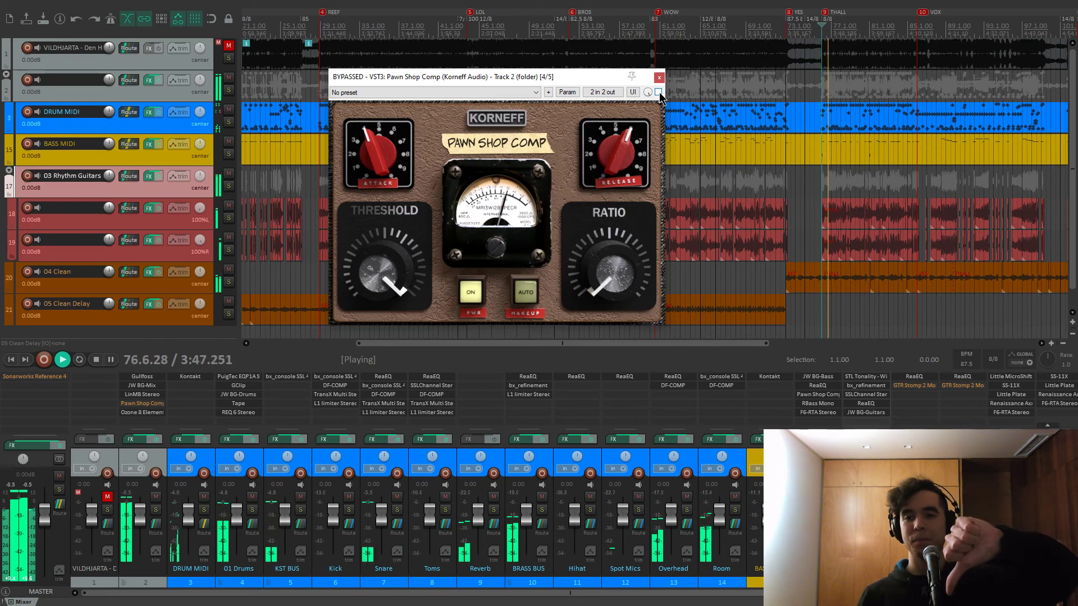
click(659, 92)
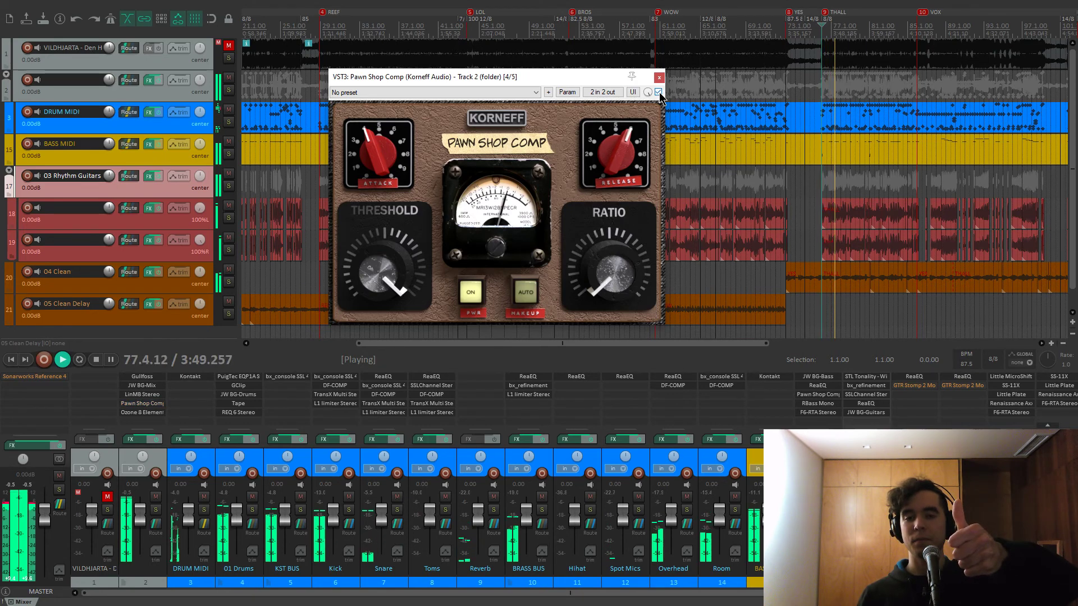
click(658, 92)
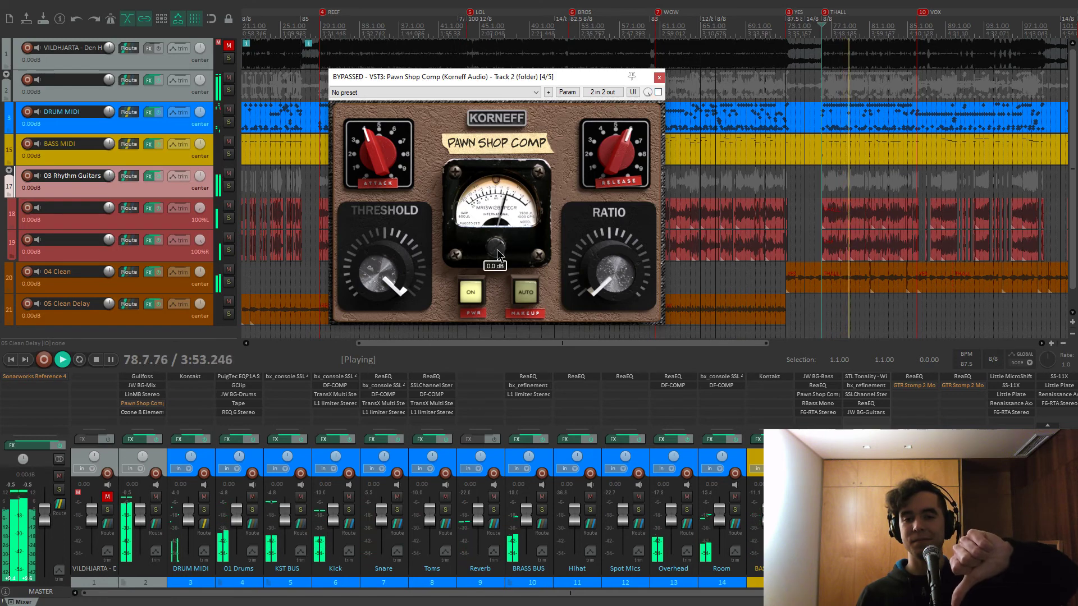
key(space)
Flip Pawn Shop Comp to its back panel and compare it bypassed versus active during playback
mouse_move(494, 254)
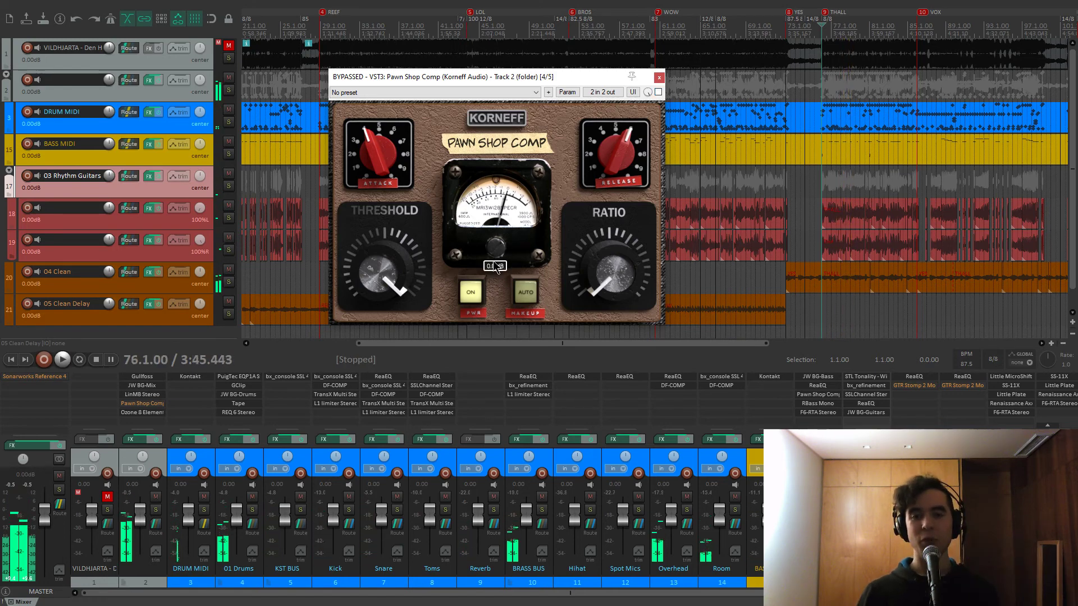
click(497, 120)
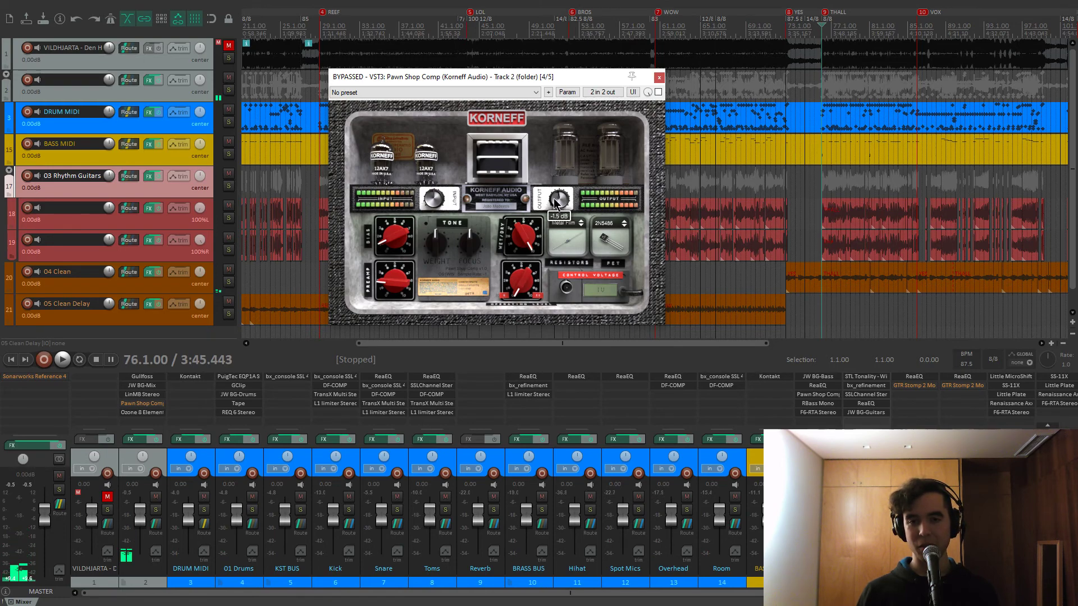
key(space)
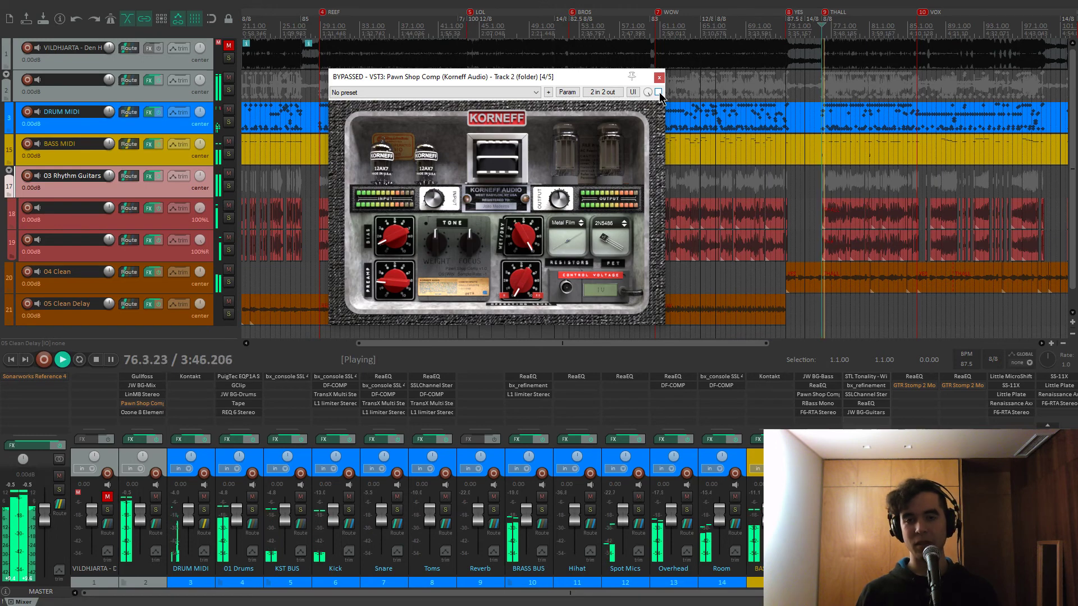
click(659, 92)
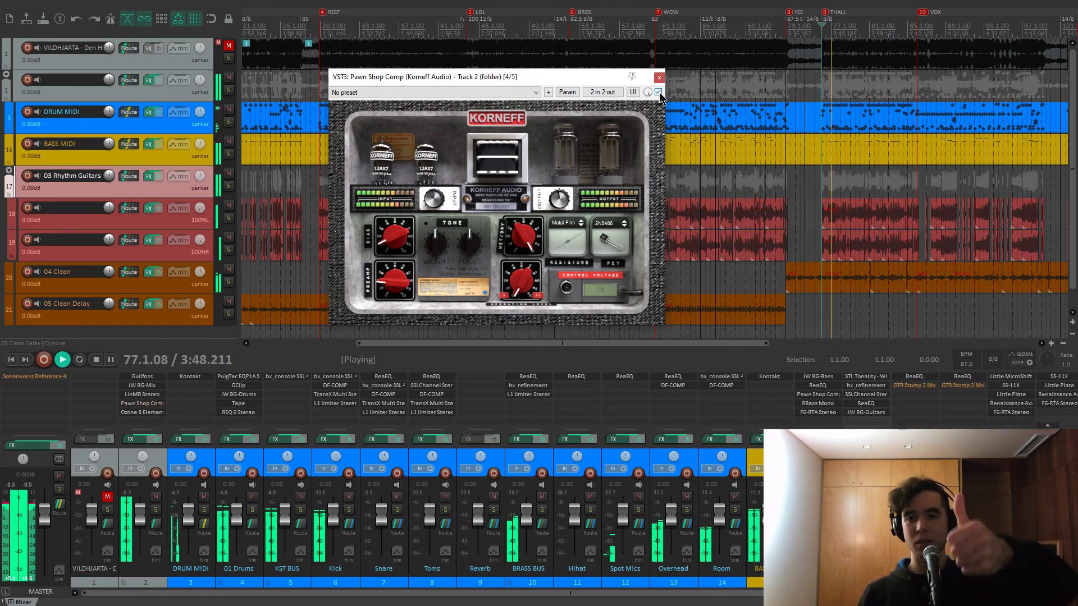
mouse_move(557, 208)
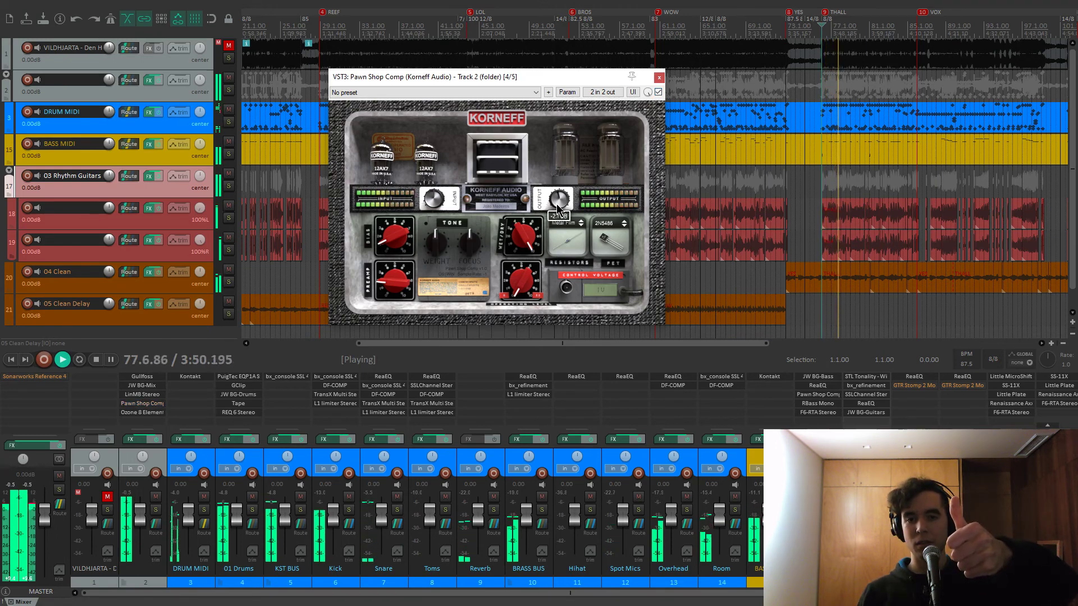
click(659, 92)
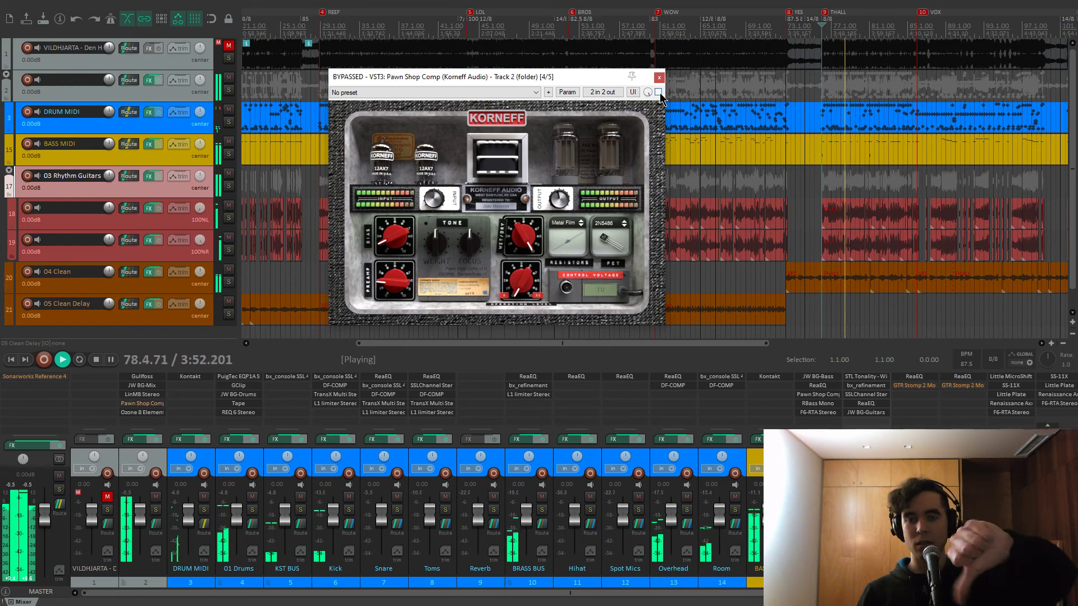
click(659, 92)
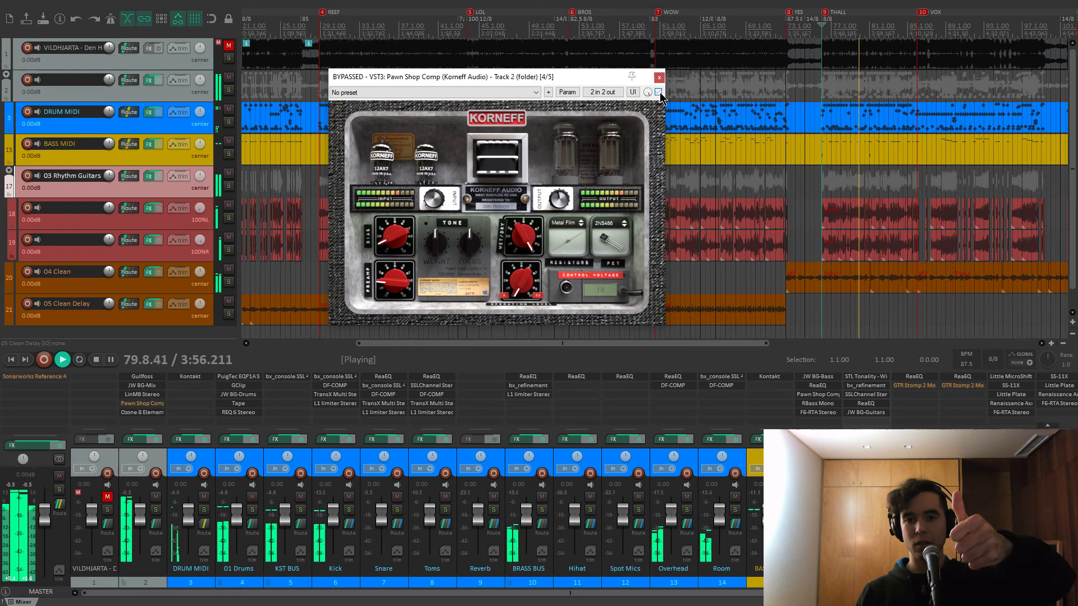
click(659, 92)
click(658, 92)
key(space)
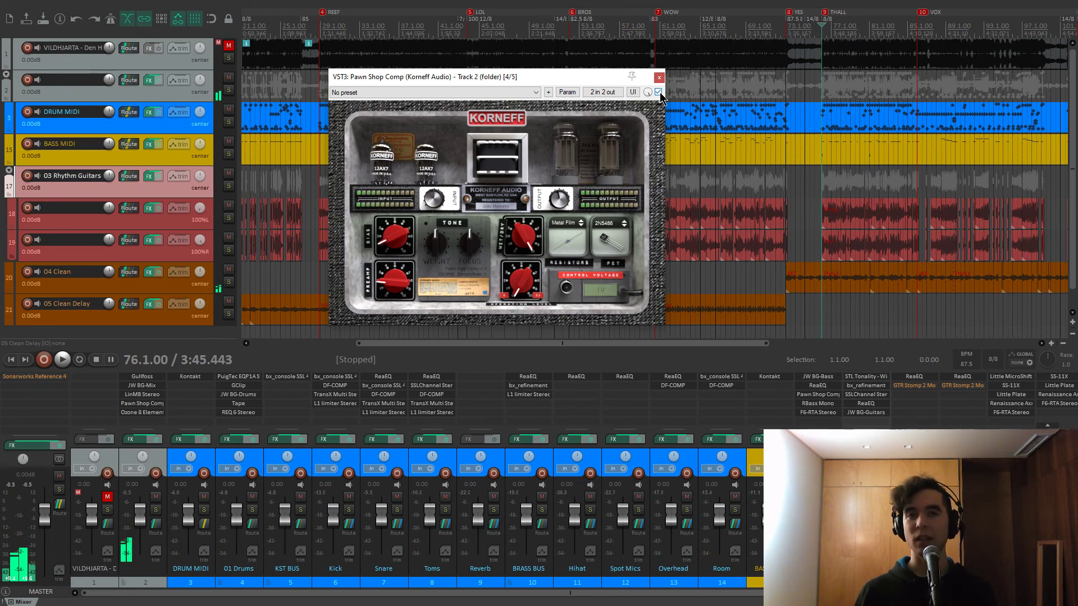
Play from bar 76 again, toggling the compressor's bypass repeatedly and leaving it active
key(space)
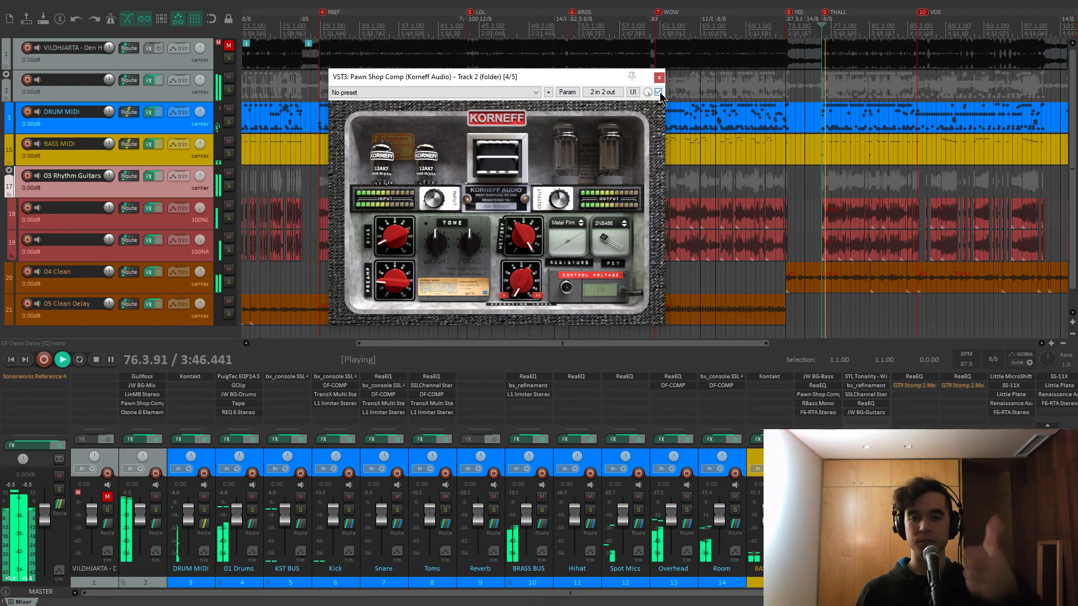
click(661, 94)
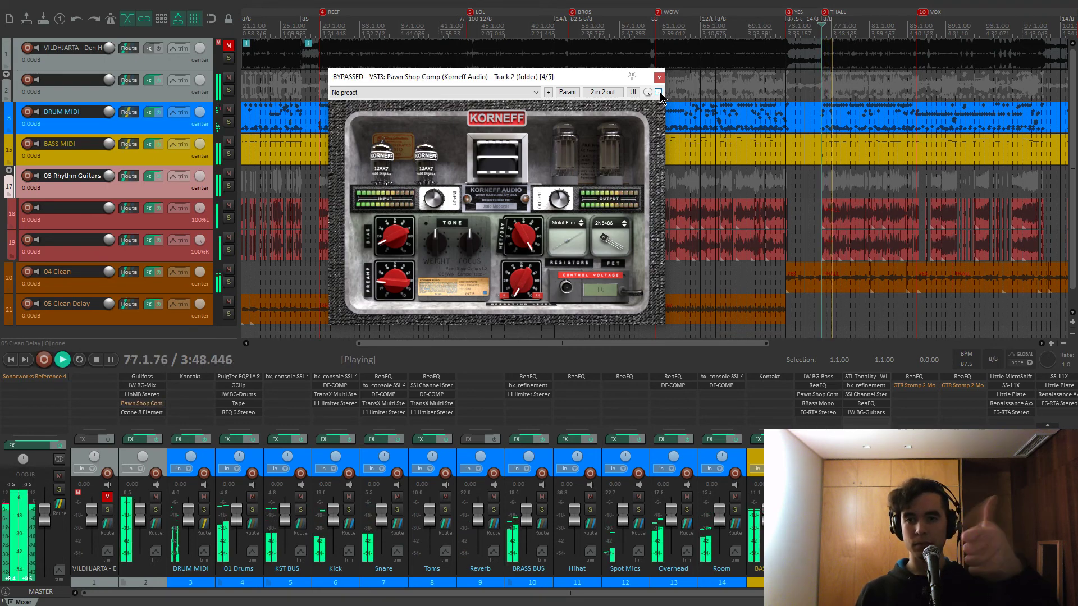
click(660, 94)
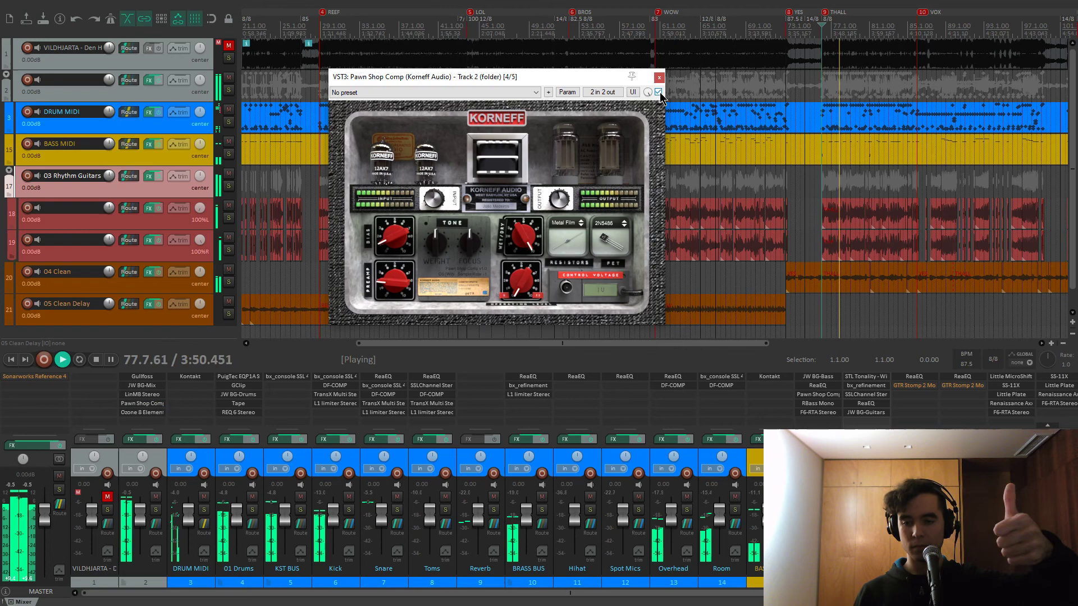
click(661, 93)
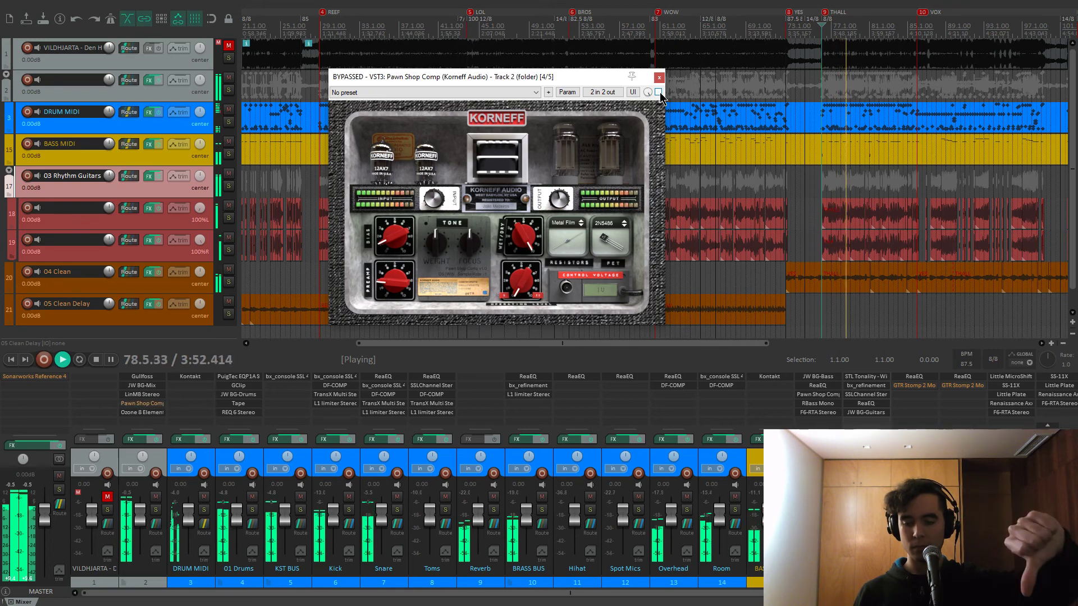
click(660, 93)
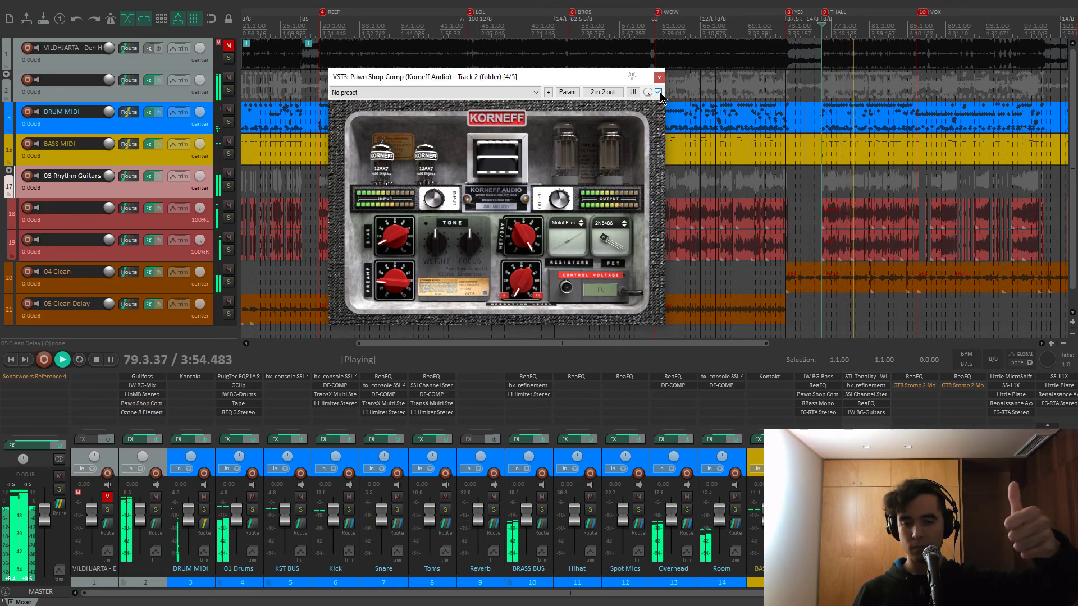
click(660, 94)
click(661, 94)
key(space)
Flip Pawn Shop Comp back to its front panel and close its window
mouse_move(558, 203)
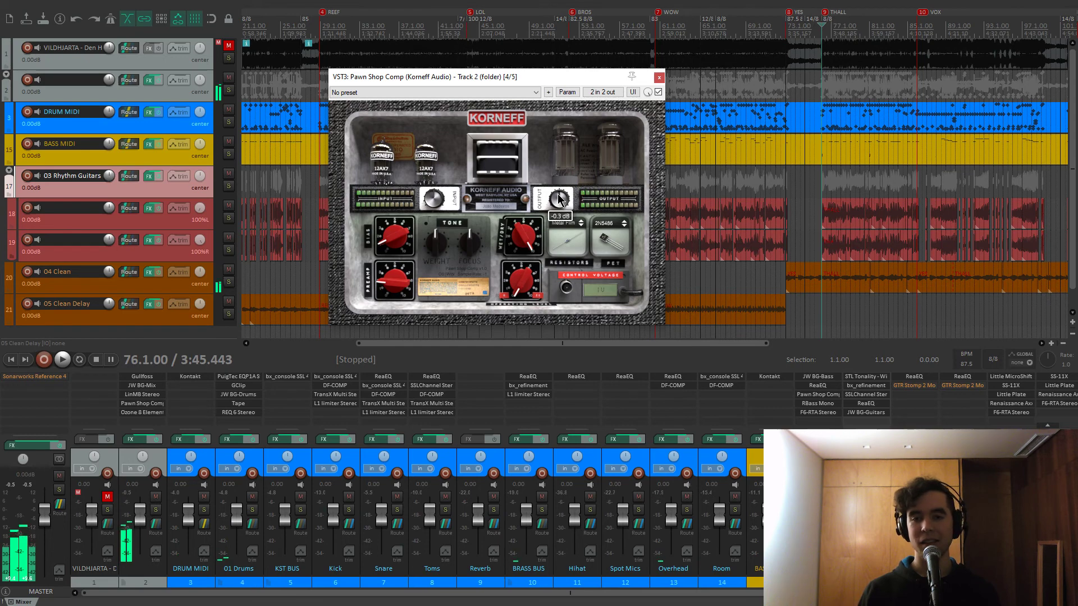
click(492, 121)
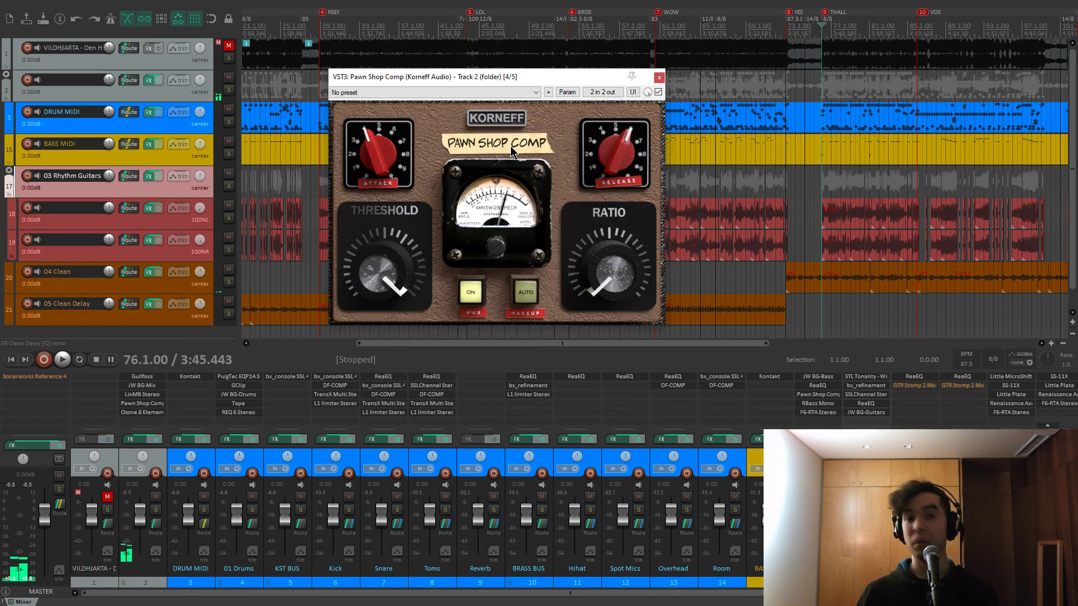
drag(521, 71, 526, 83)
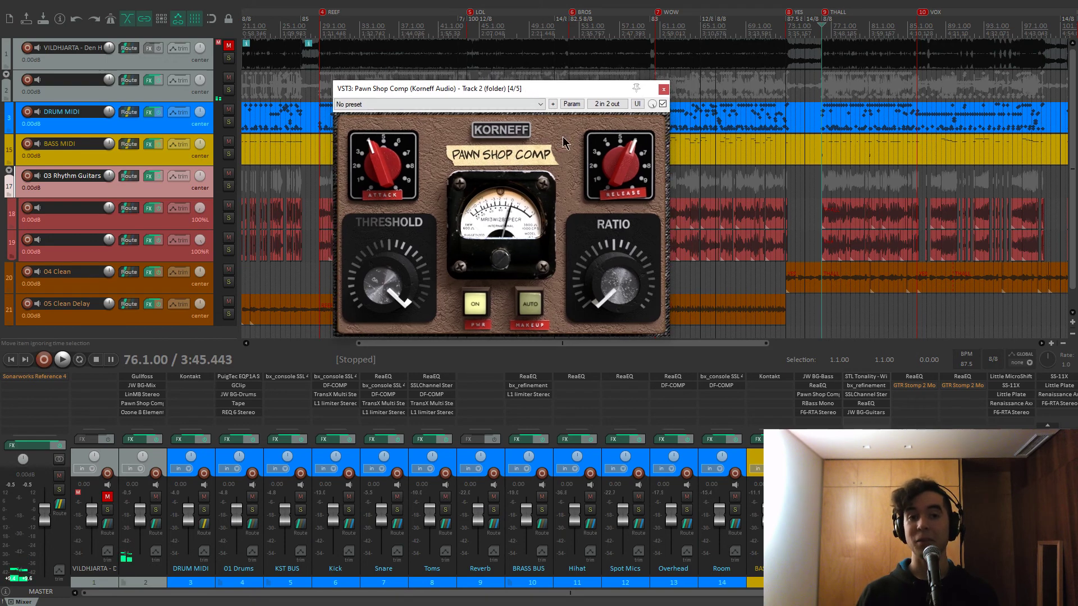
click(664, 90)
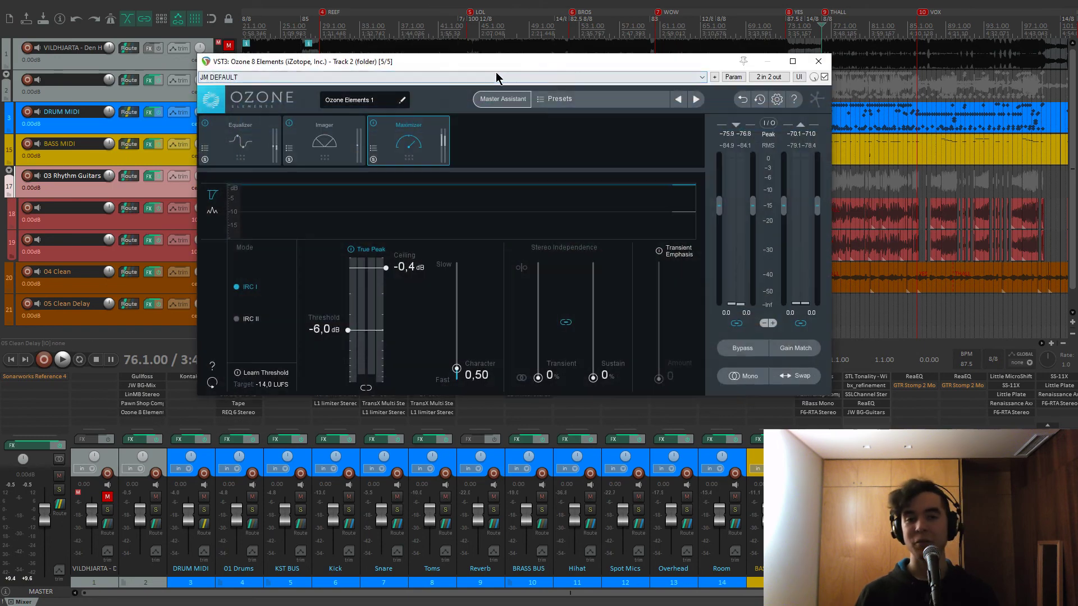
Position the Ozone 8 Elements window and play the mix through its maximizer from bar 76
drag(496, 72, 606, 72)
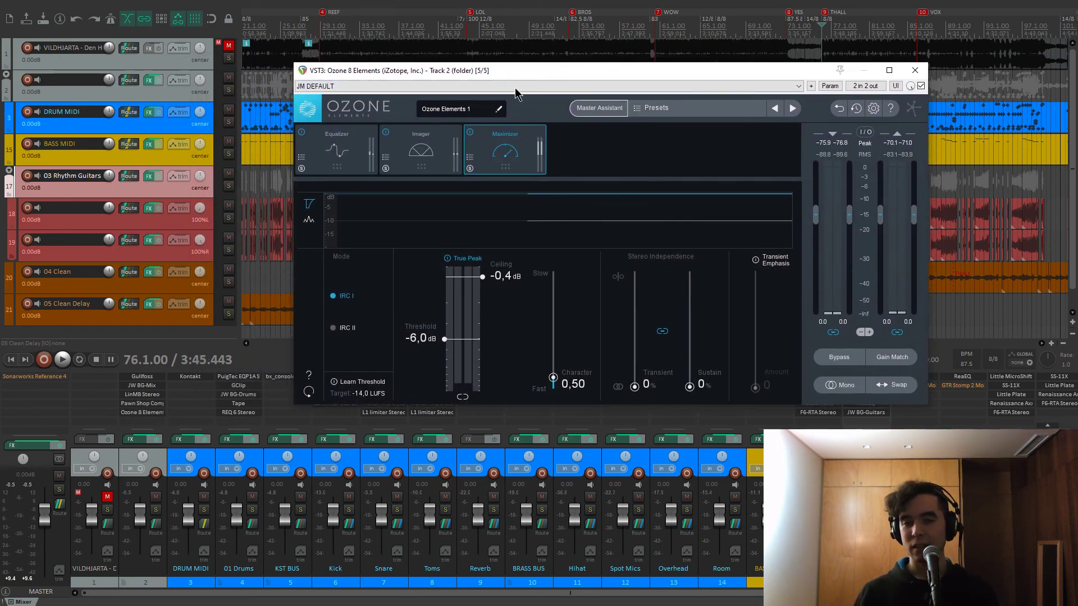
drag(536, 75, 503, 85)
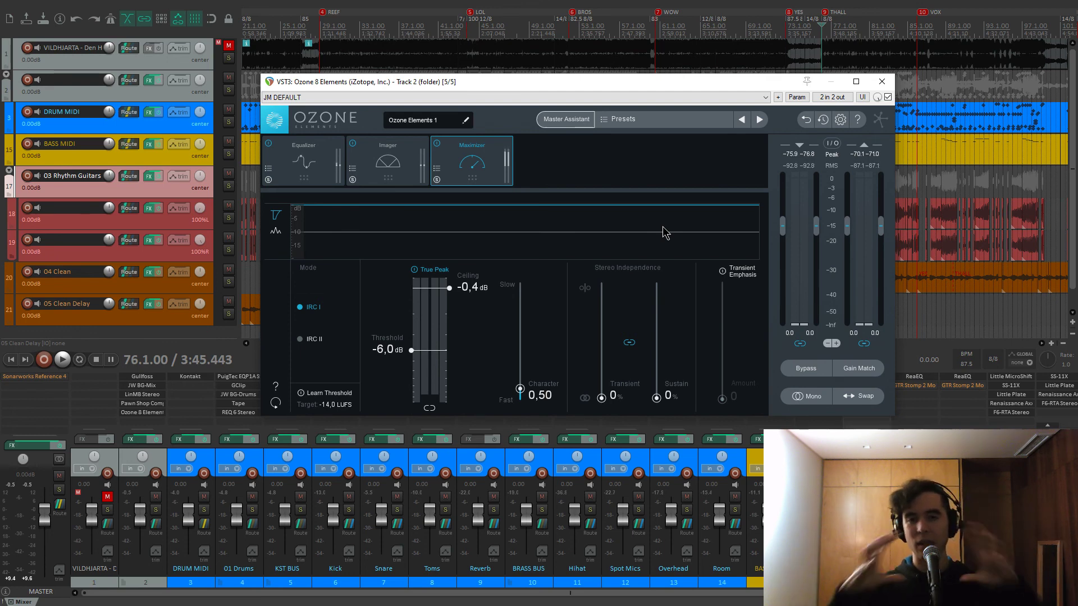
drag(648, 89, 640, 88)
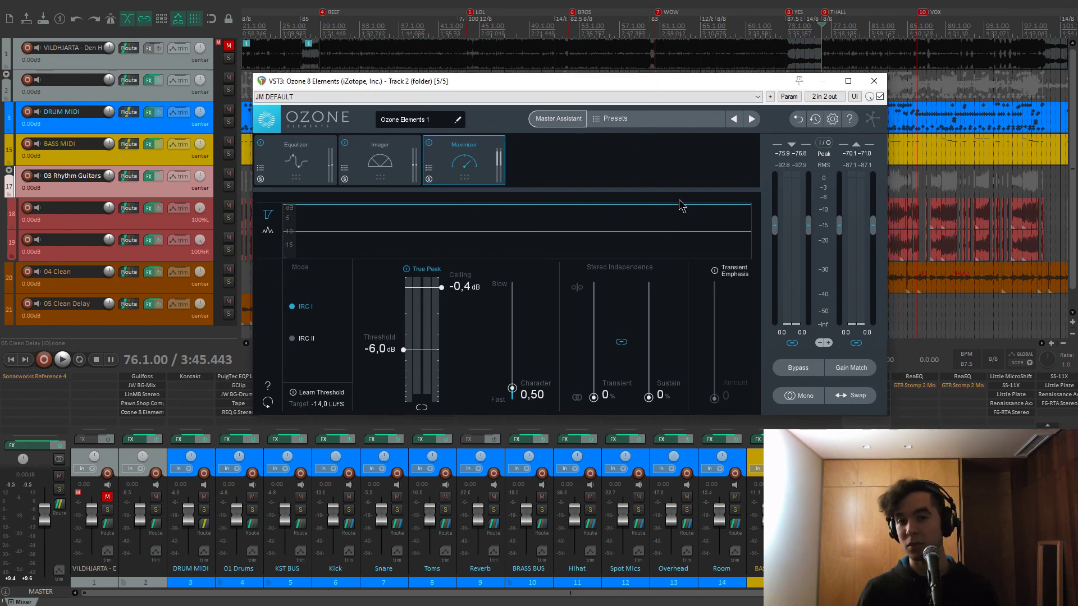
key(space)
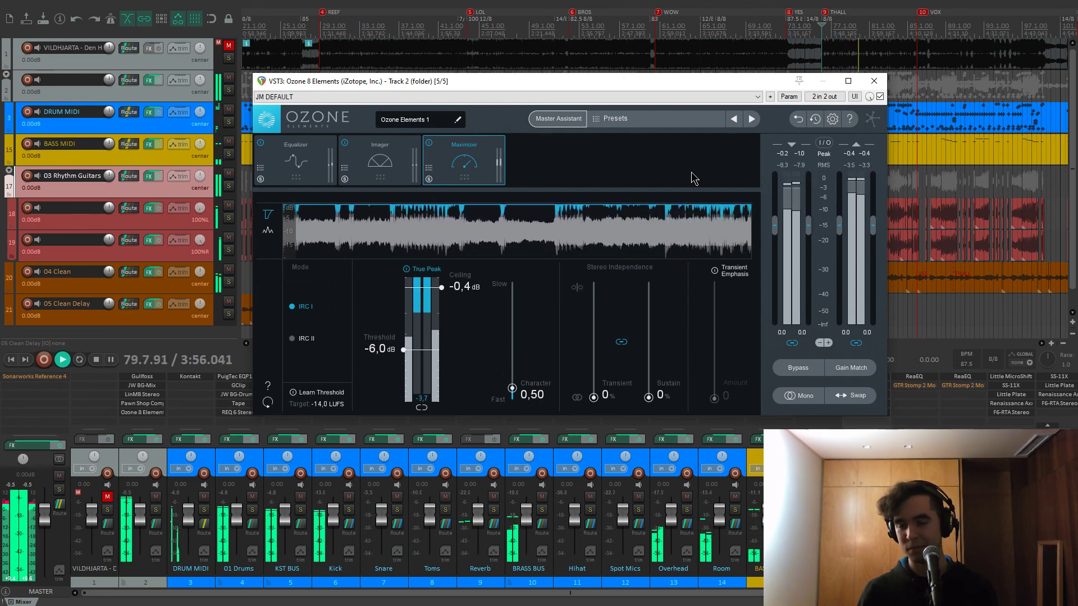
key(space)
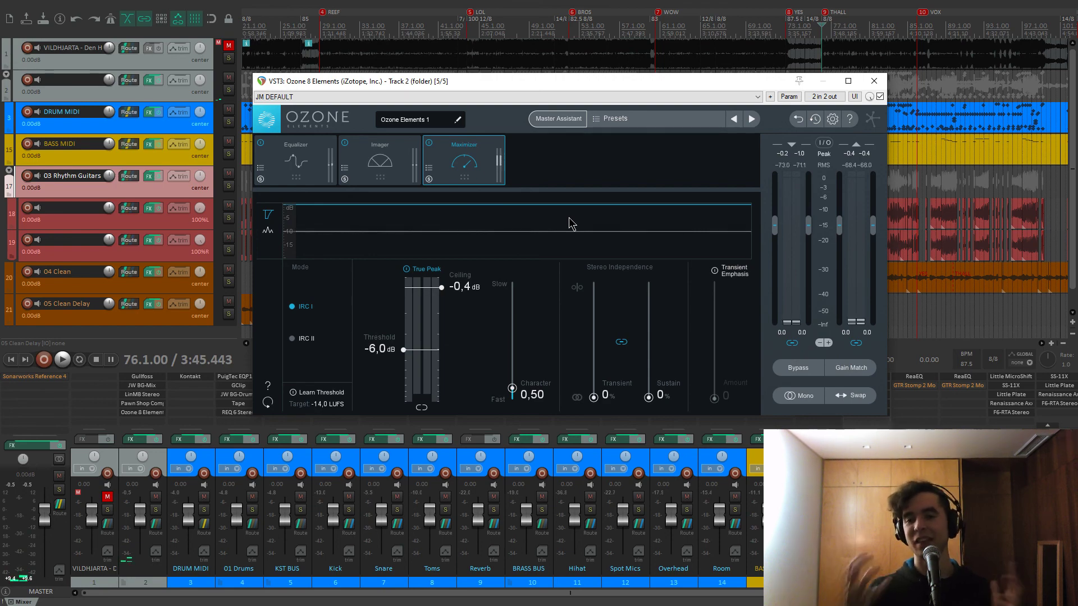
Close Ozone 8 Elements and jump back to the song start at marker 1
click(879, 85)
scroll(791, 91, down, 2)
scroll(766, 90, up, 1)
key(1)
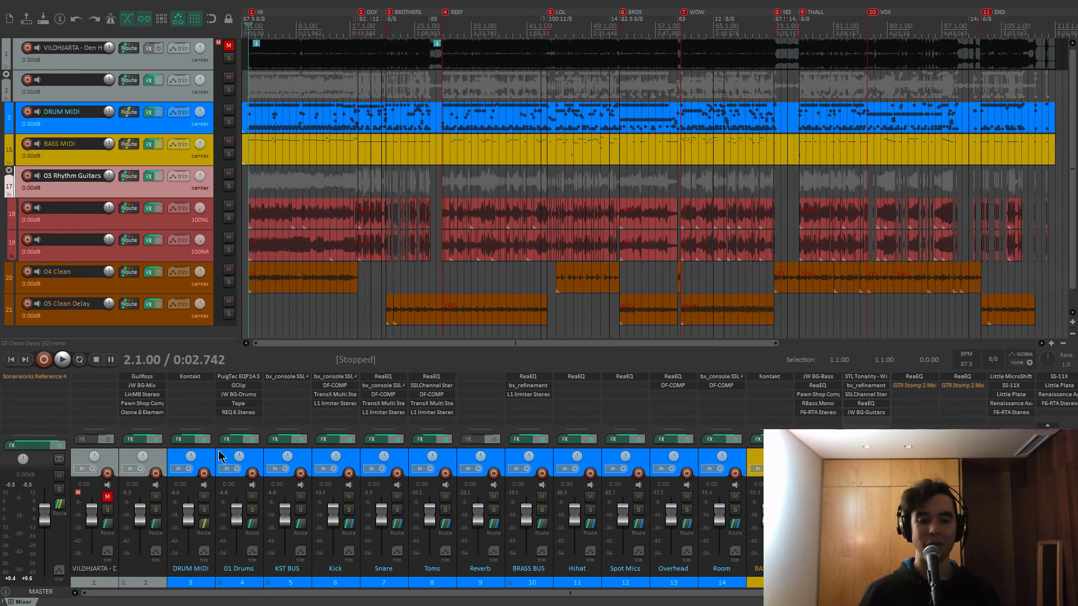